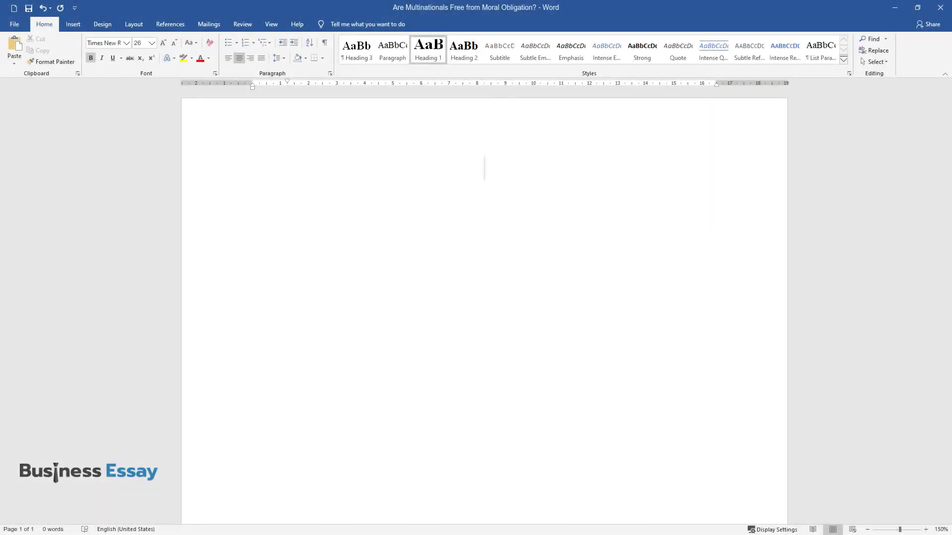
Step: Type the heading 'Are Multinationals Free from Moral Obligation?' in bold, centered Times New Roman 26
text(Are Multinati)
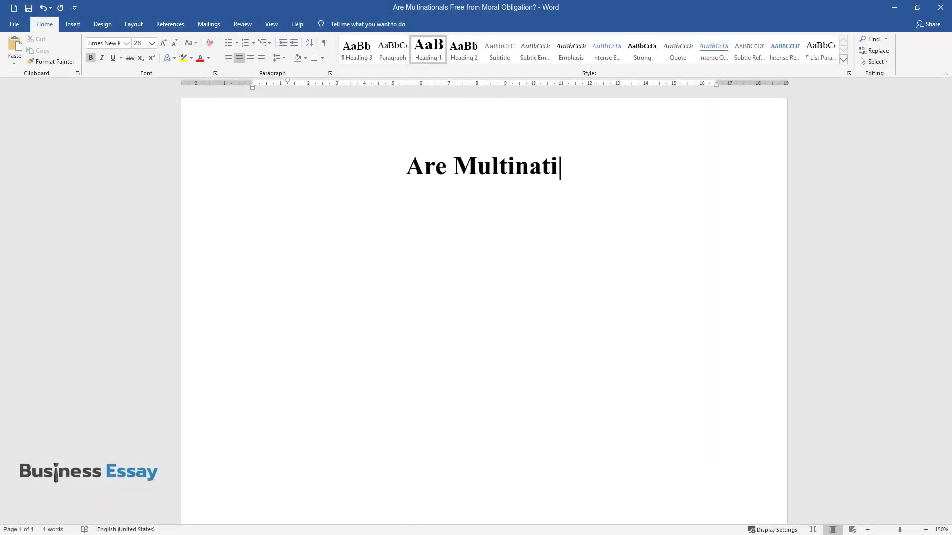
text(onals Free from Moral Obligation?)
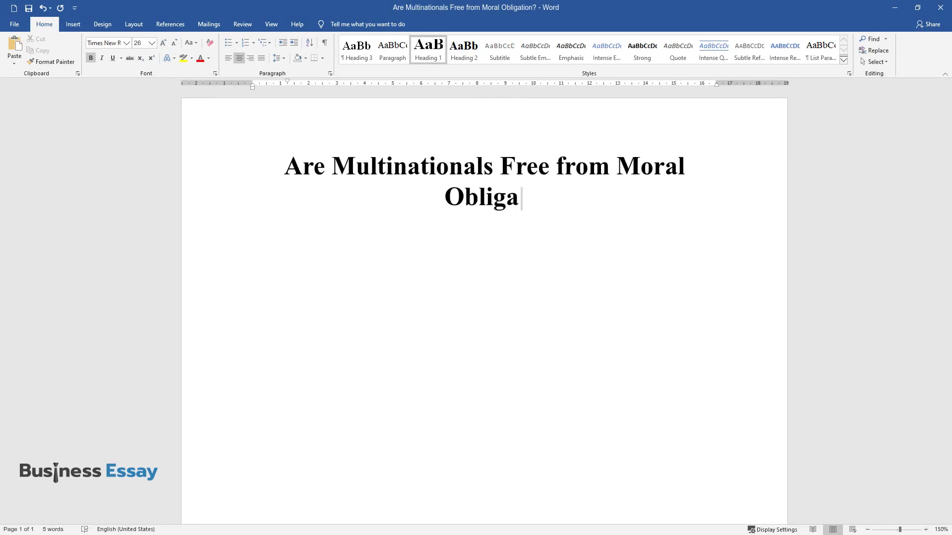
Step: Start the indented 14 pt opening paragraph with 'For multinational corporations, corporate social responsibility…'
key(Return)
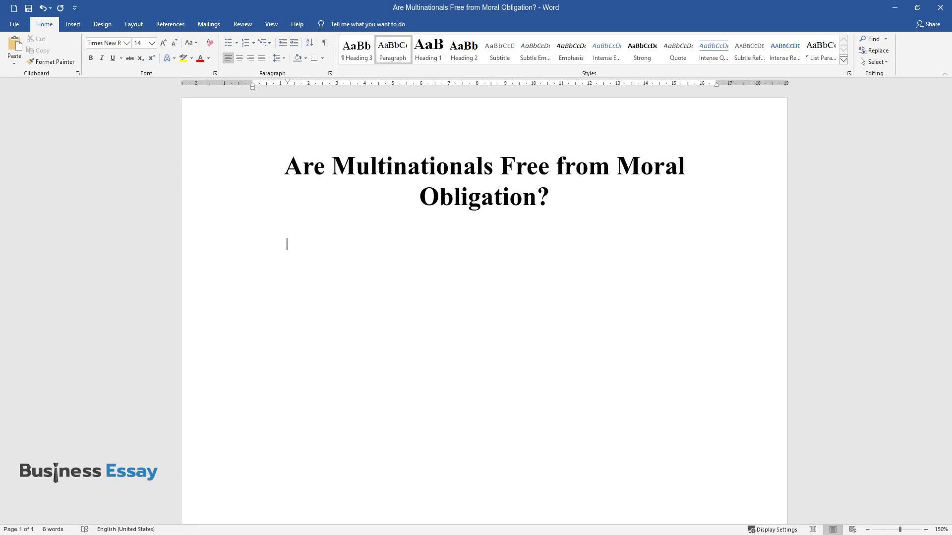
text(For multinational corporations)
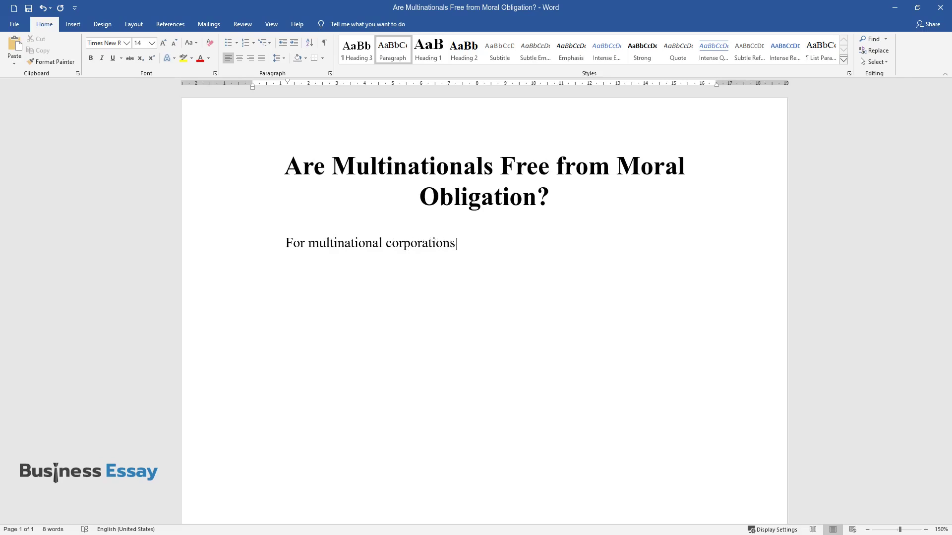
text(, corporate social responsibility a)
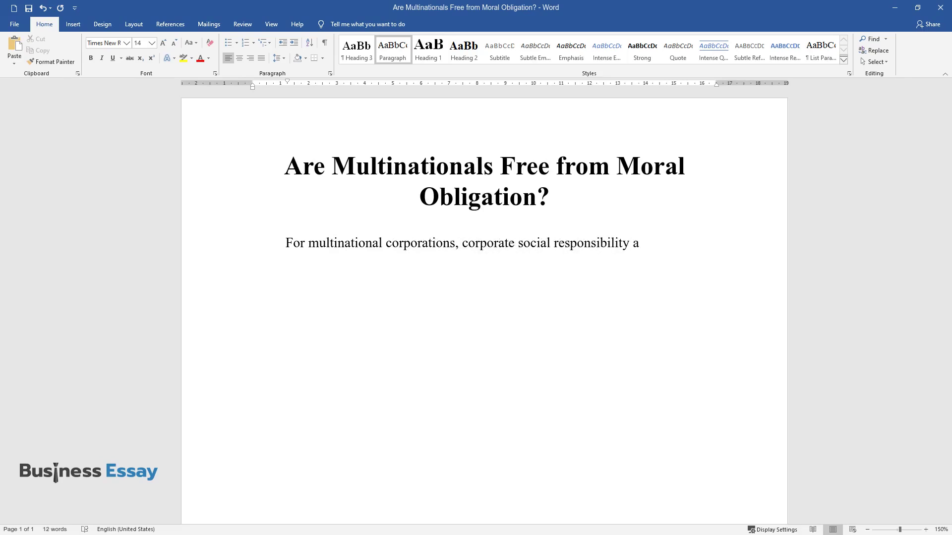
text(nd their business practices have r)
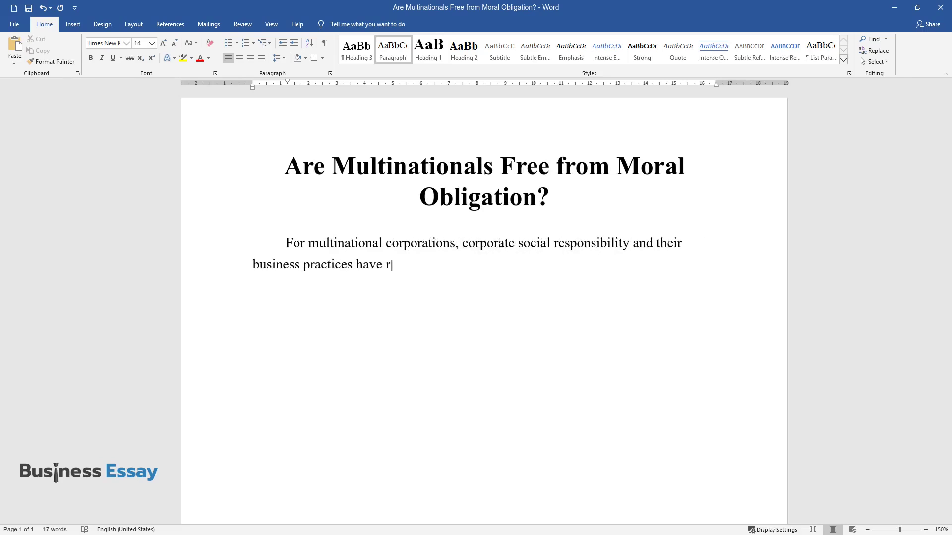
text(esulted in numerous industrial probl)
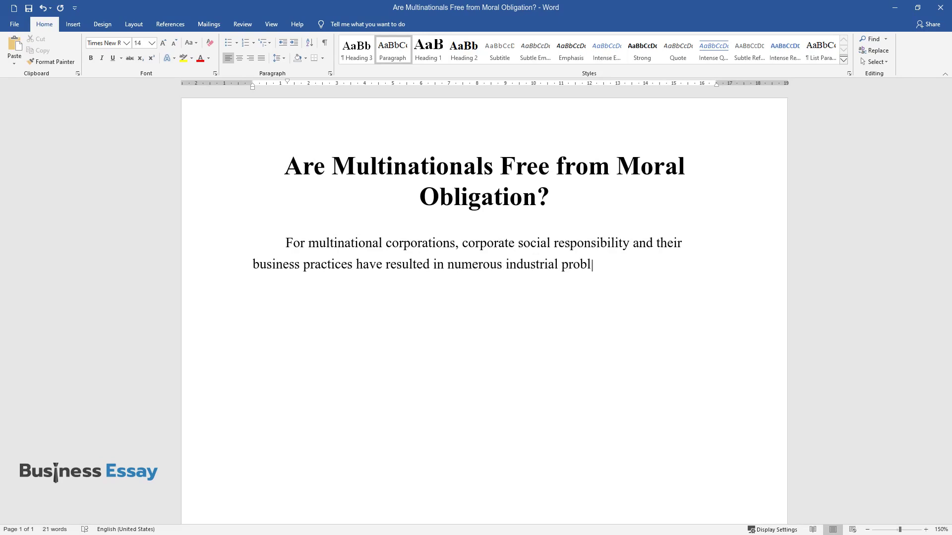
text(ems. In this regard, the issues of)
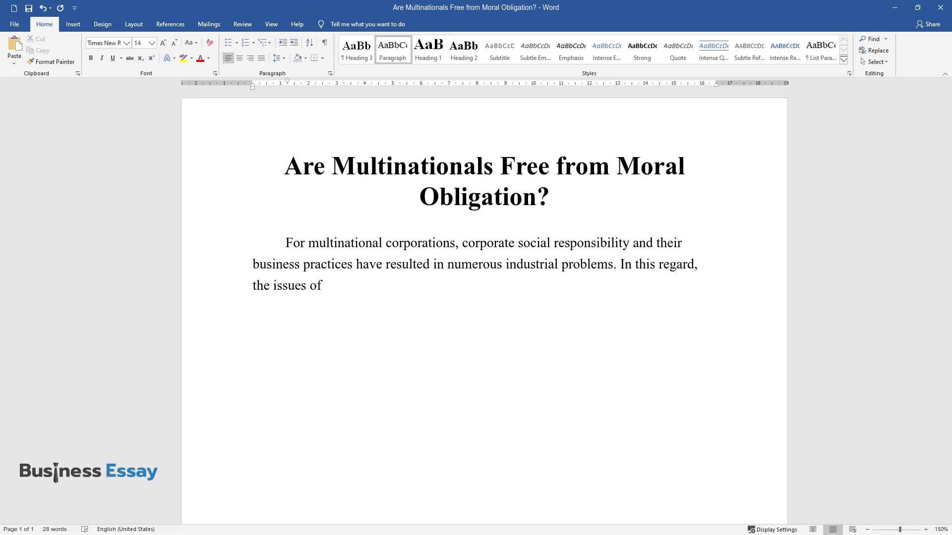
text( whether multinational corporations )
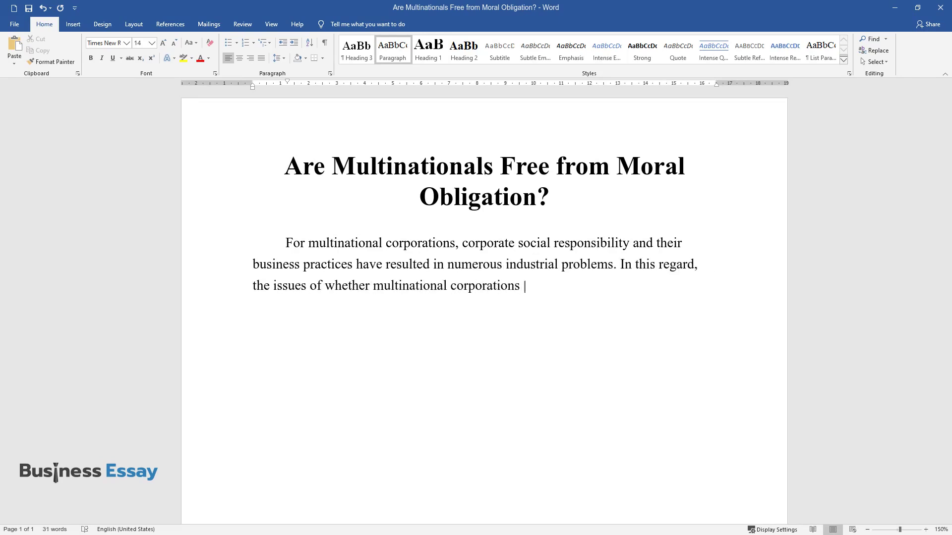
text(are exempt from moral obligation o)
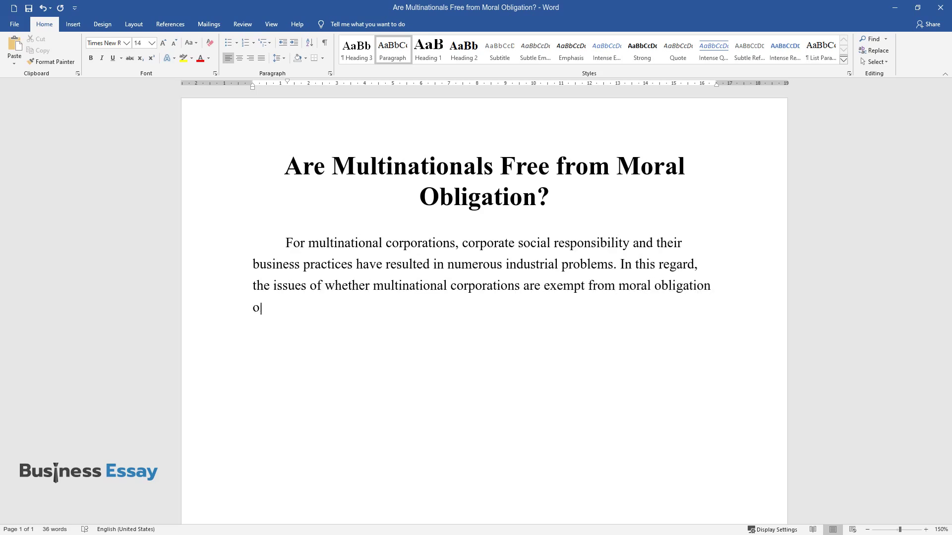
text(r not have fascinated global attent)
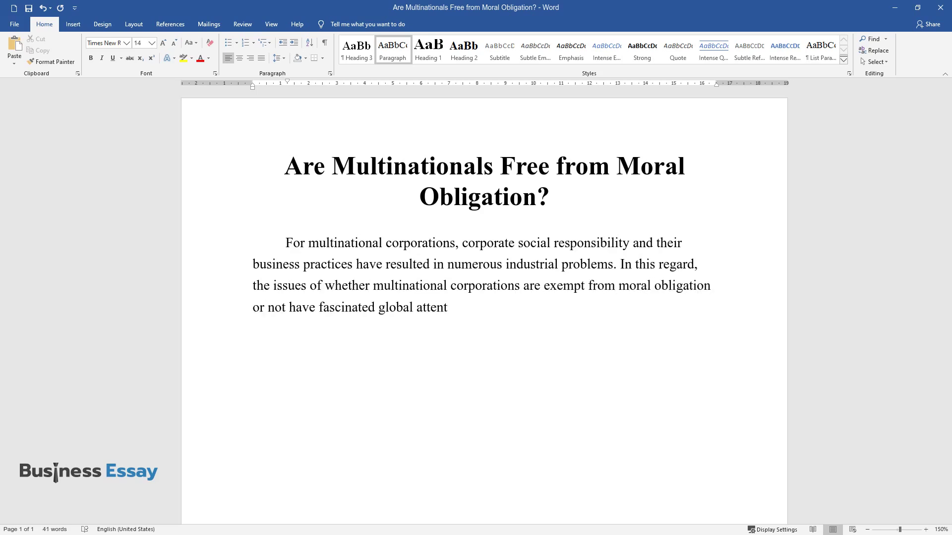
text(ion. Attributable to the challenge t)
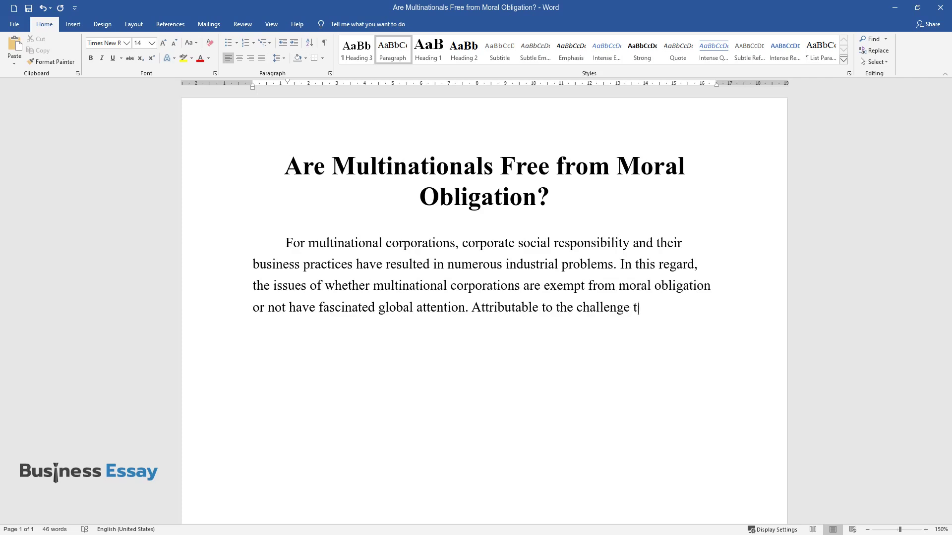
text(hat obscures enhanced intelligibili)
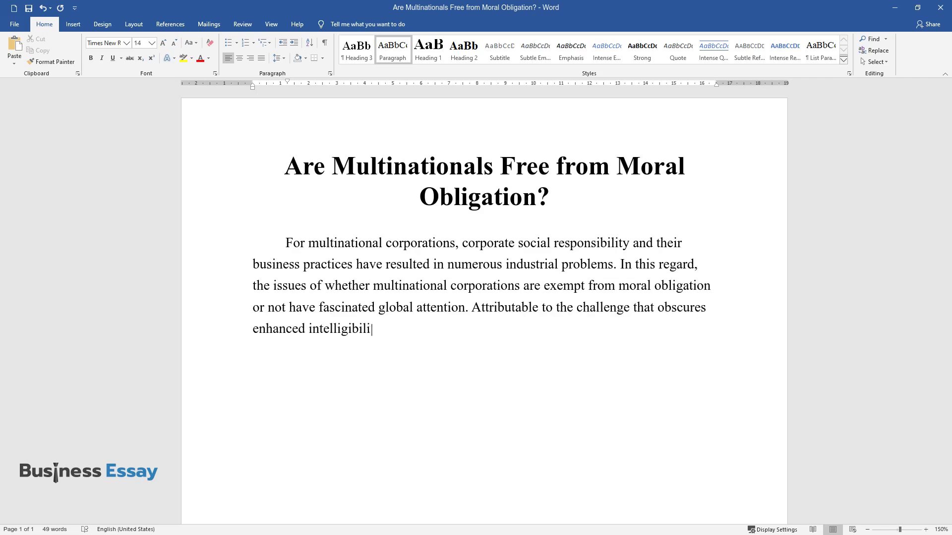
text(ty, in addition to company processe)
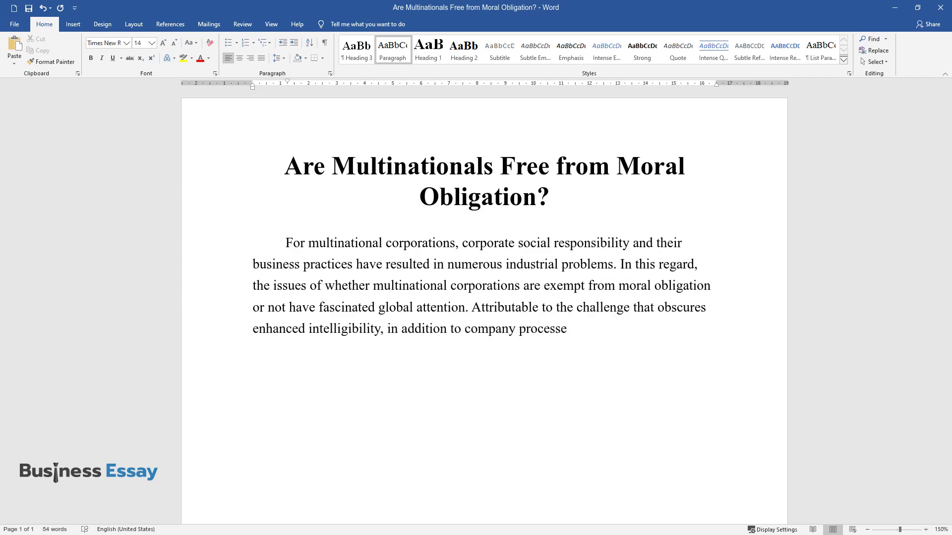
text(s, the concern of moral obligation h)
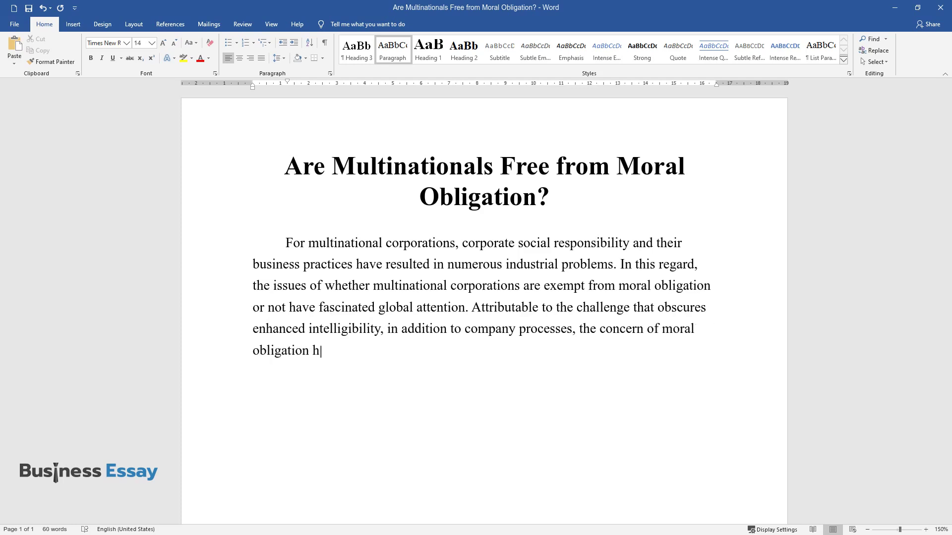
text(as attracted social, environmental,)
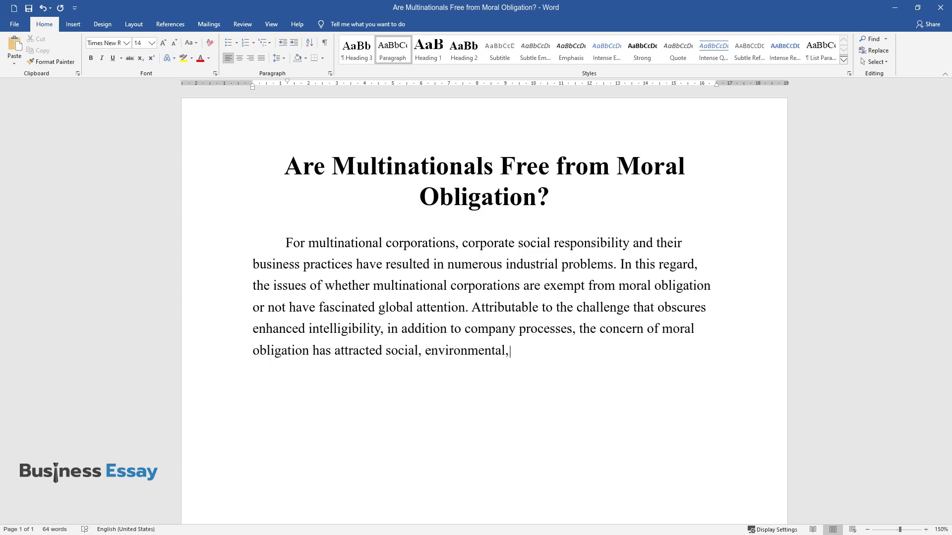
text( and ethical altercation. Presentl)
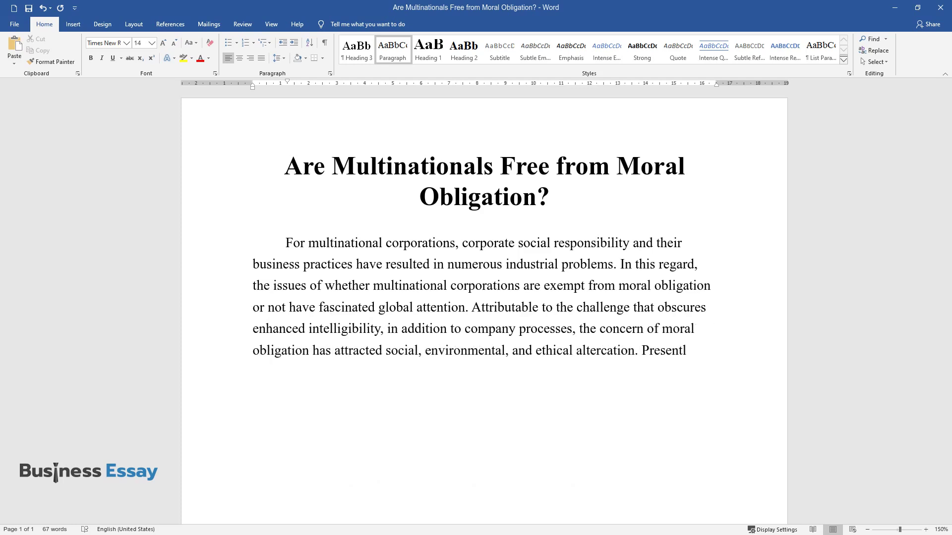
text(y, corporations are cognizant of the)
Step: Add the sentences on communal and environmental influence and ethical obligations across nations
scroll(483, 297, down, 1)
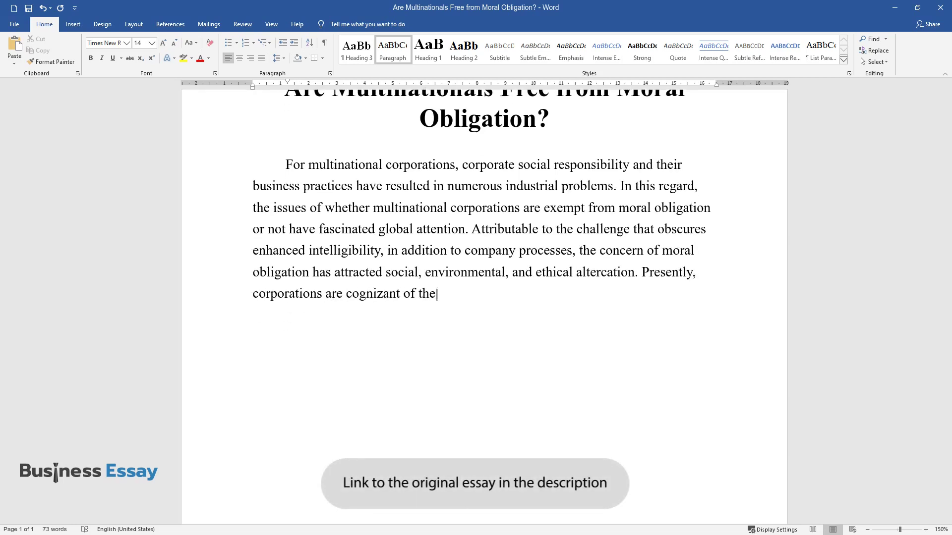
text(communal and environmental influen)
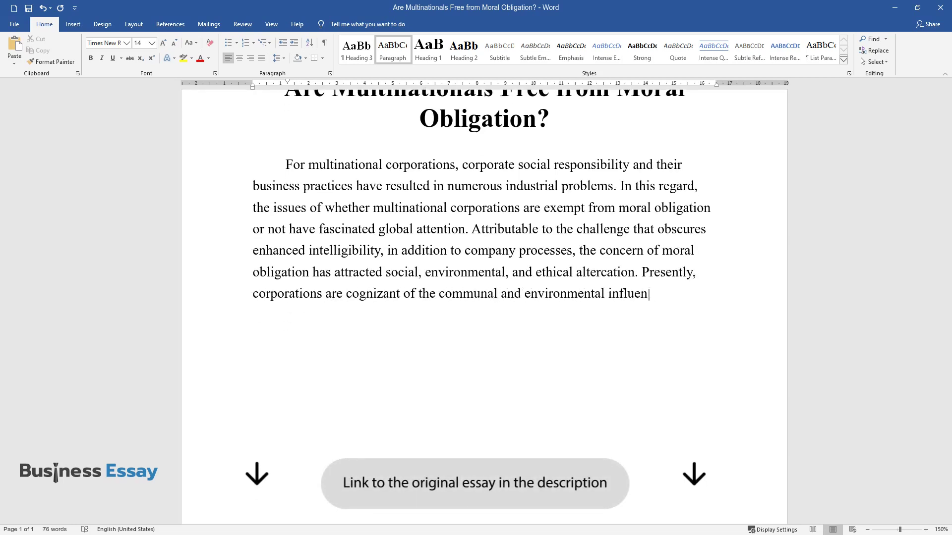
text(ce of their continued acti)
text(ons. It h)
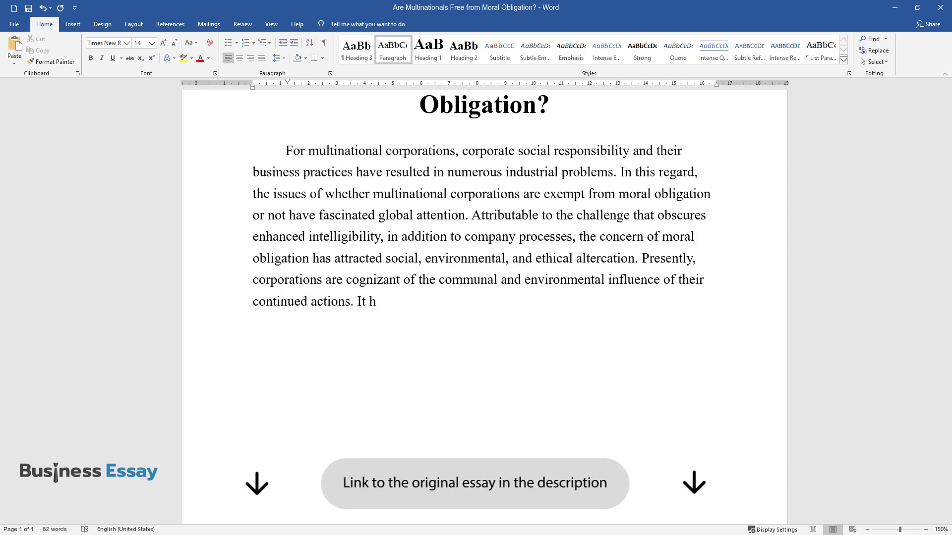
text(as been affirmed that multinational)
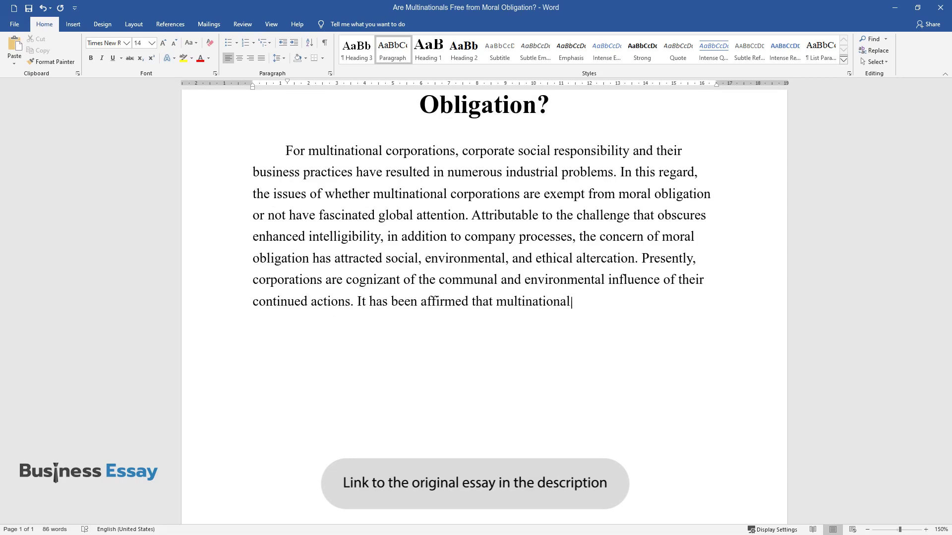
text(s should not only be lucrative but )
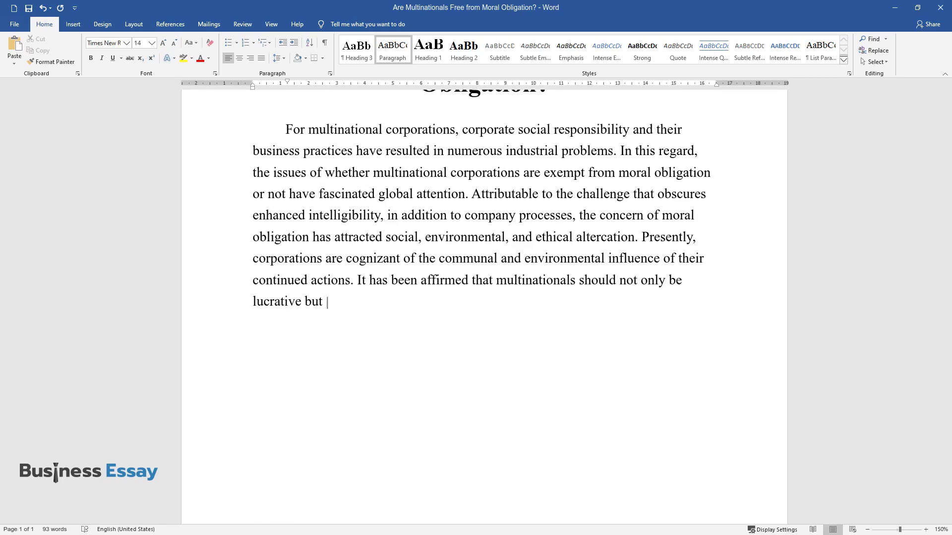
text(should also appropriately incorpora)
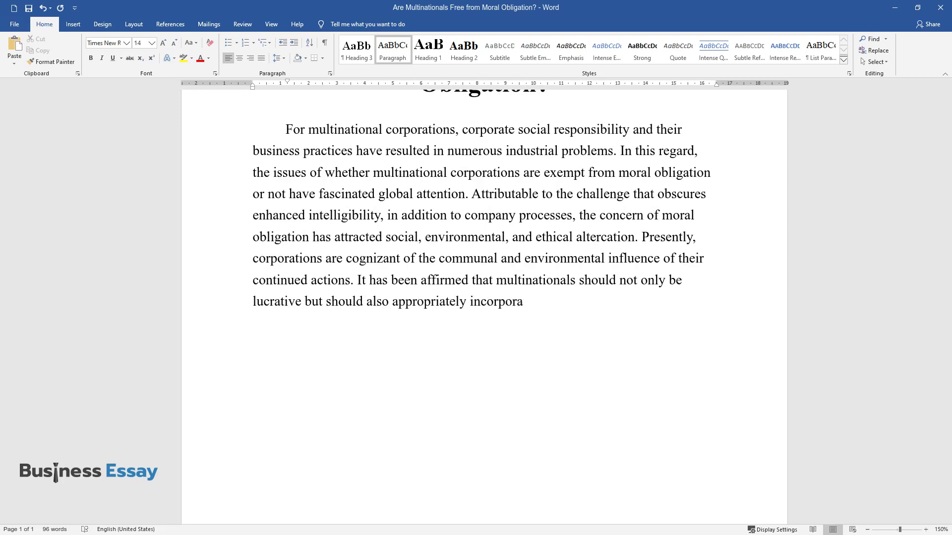
text(te all citizens. In the occurrence )
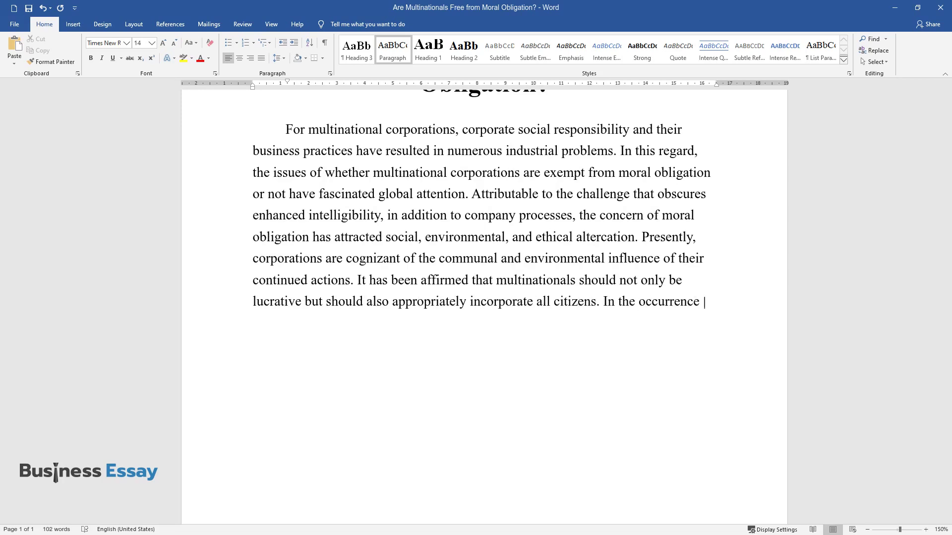
text(o)
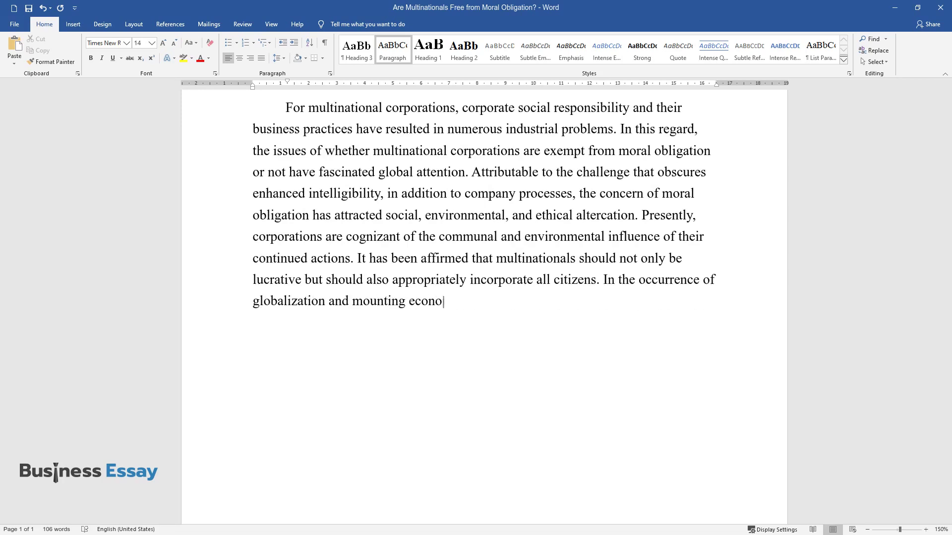
text(f globalization and mounting economy, corporations are highly apprehe)
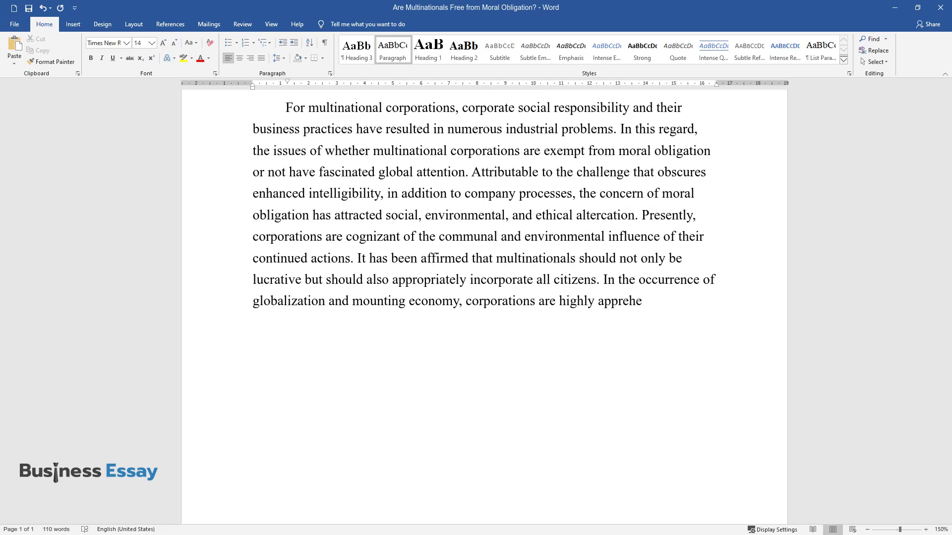
text(nsive of their moral obligation. Et)
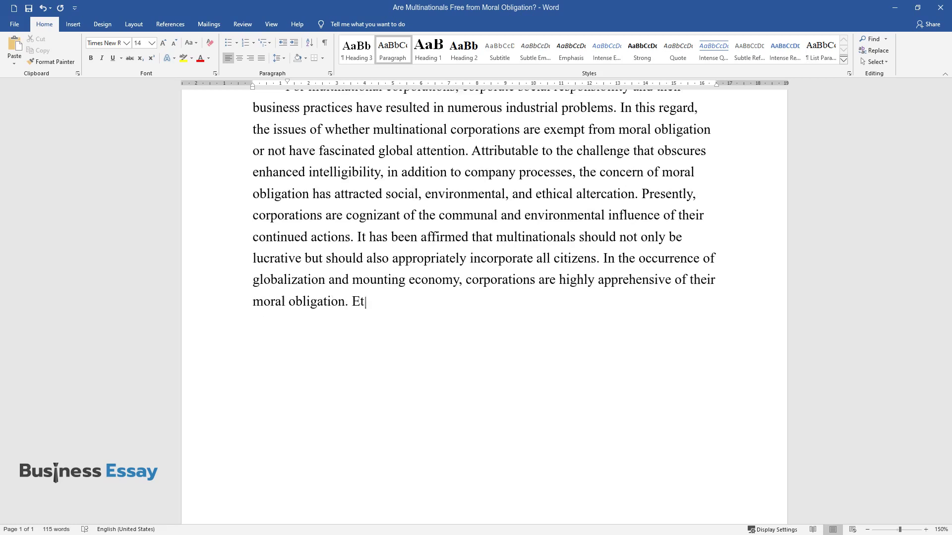
text(hical practices of multinational co)
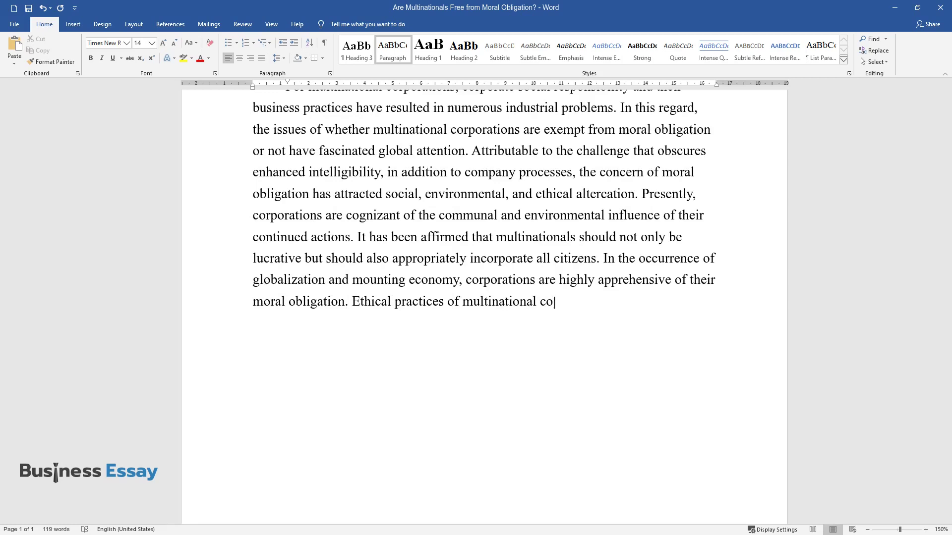
text(rporations have been found to streng)
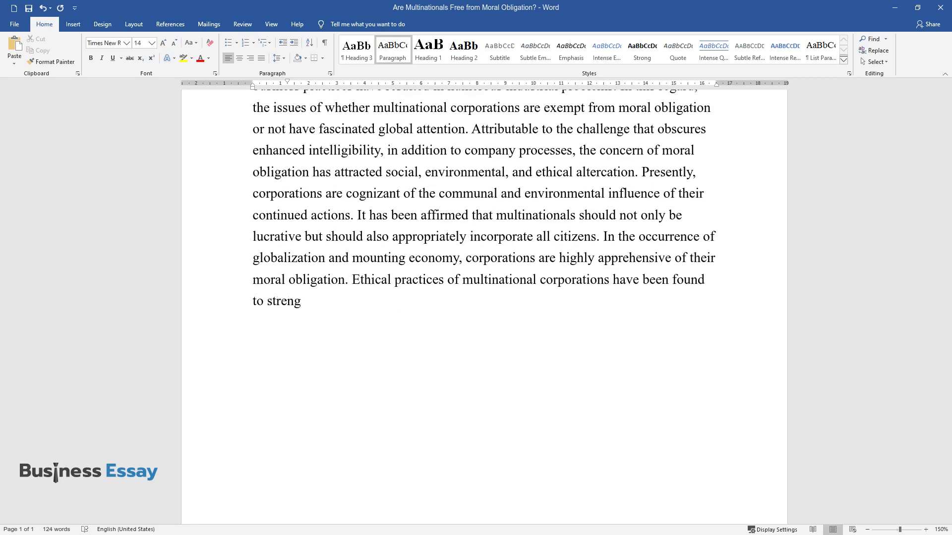
text(then their relationship with other )
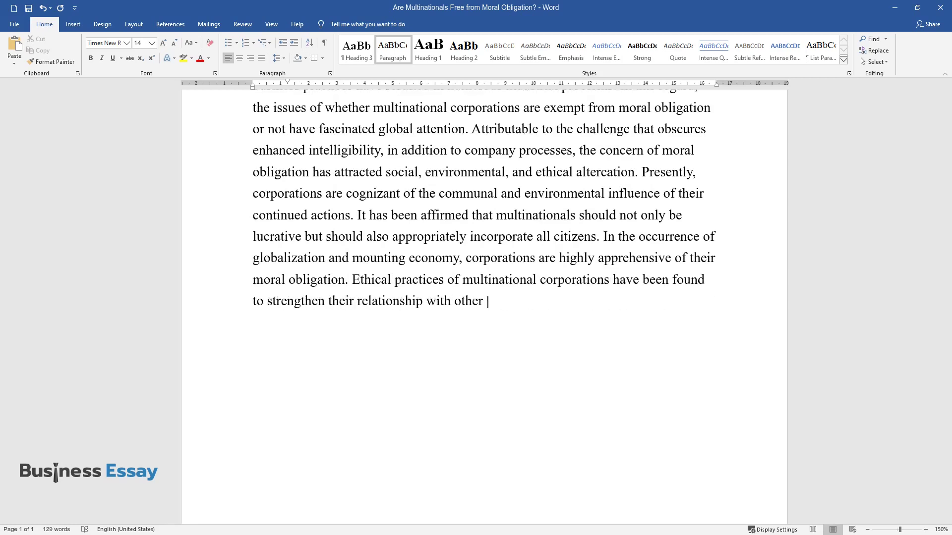
text(companies, in addition to internati)
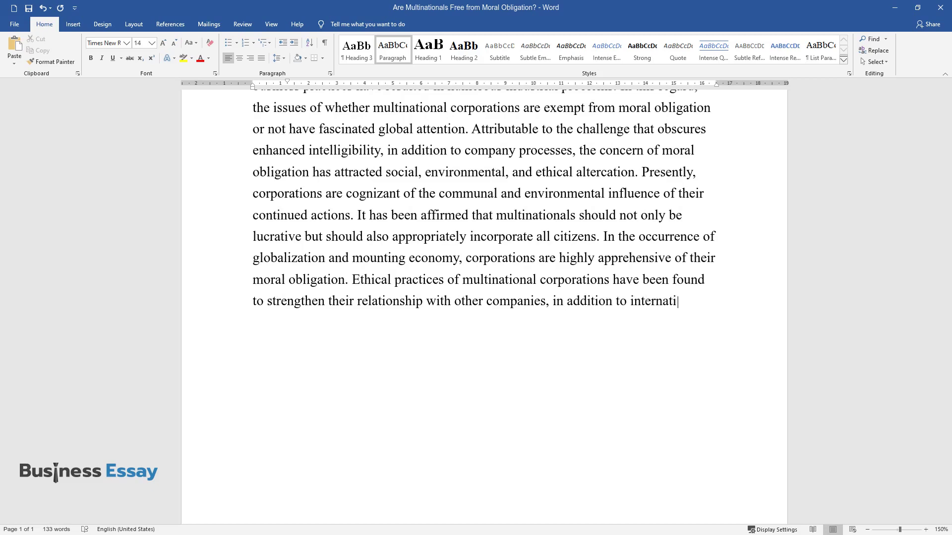
text(onal function and growth. The moral)
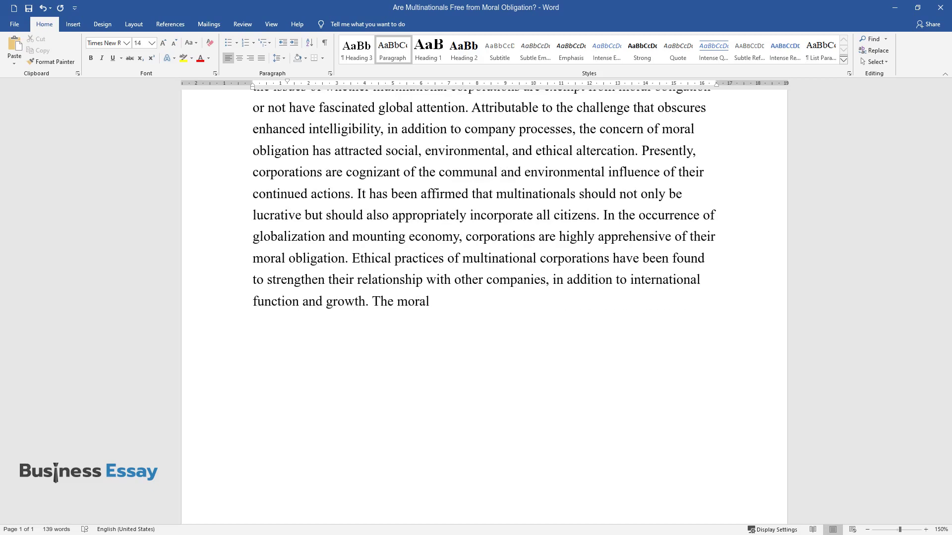
text( obligation of multinational corpo)
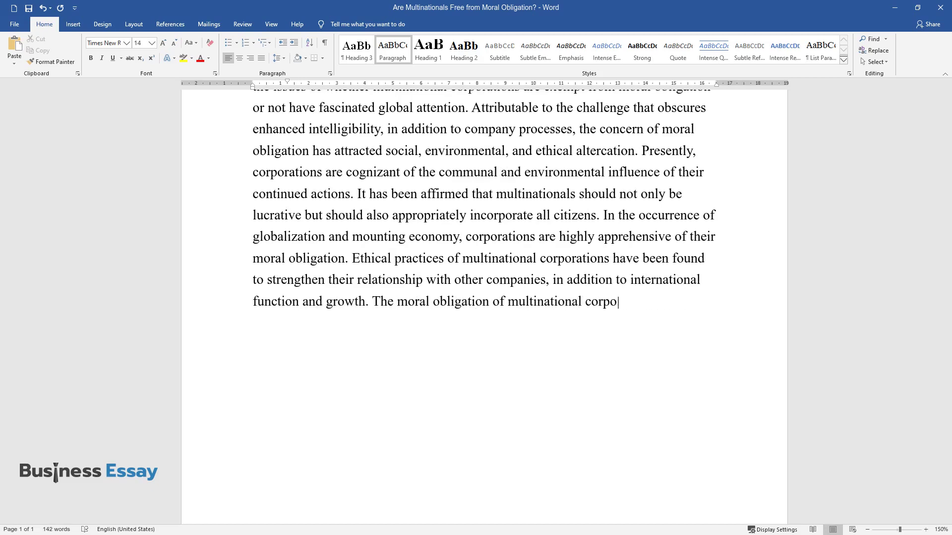
text(rations acts as an endeavor through )
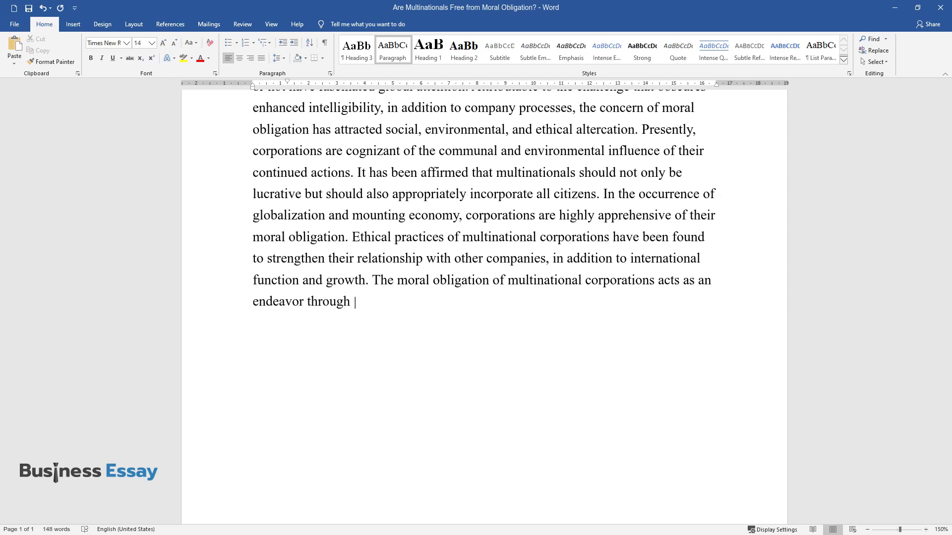
text(which their activities lead to incr)
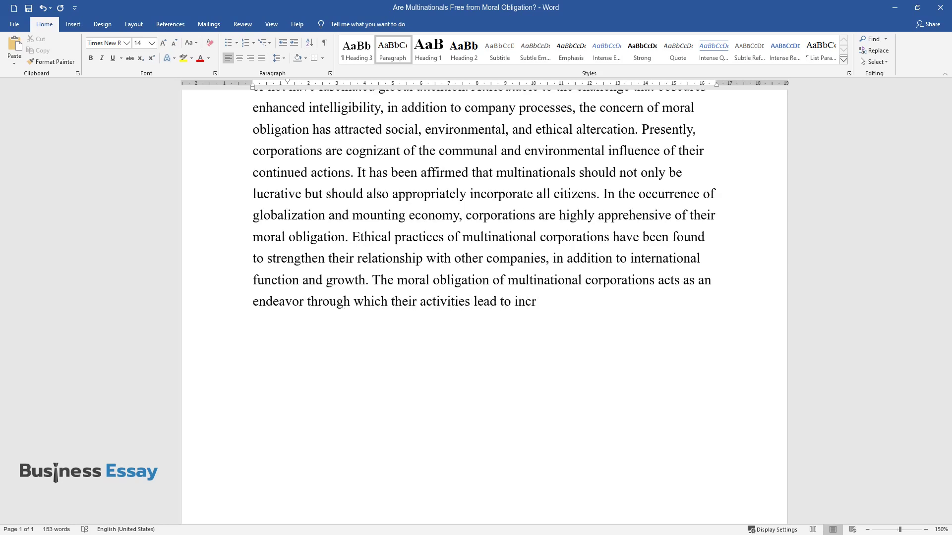
text(eased happiness in developed nations through)
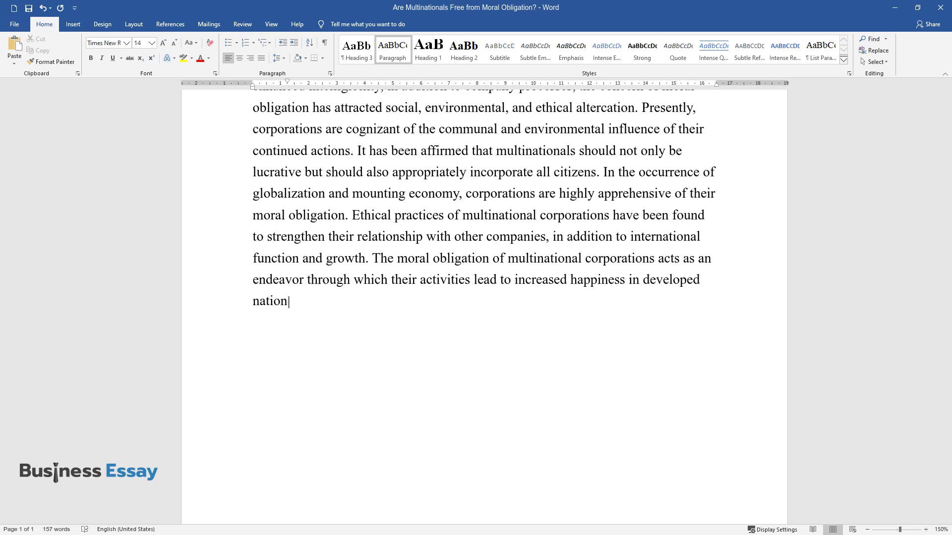
text( functioning prudently wit)
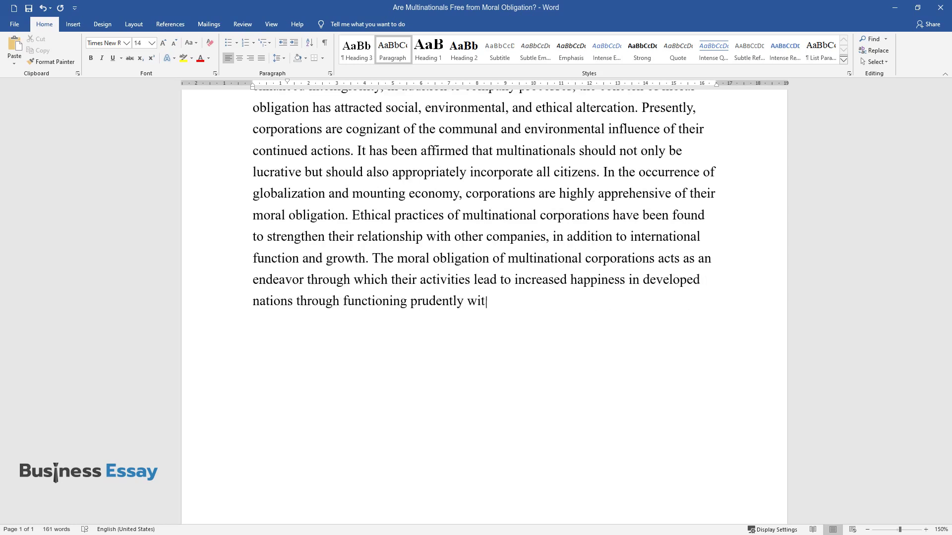
text(h respect to social and environment)
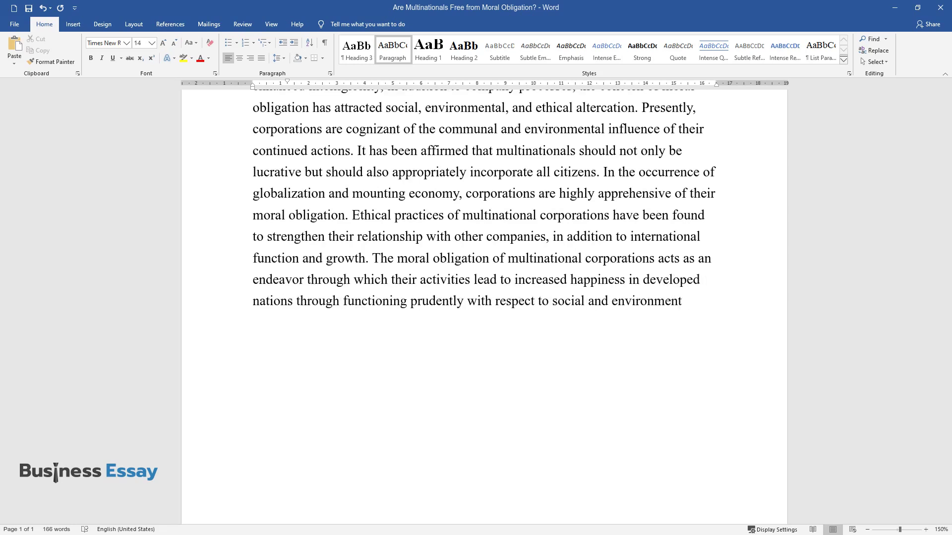
text(al impact. Since corporations opera)
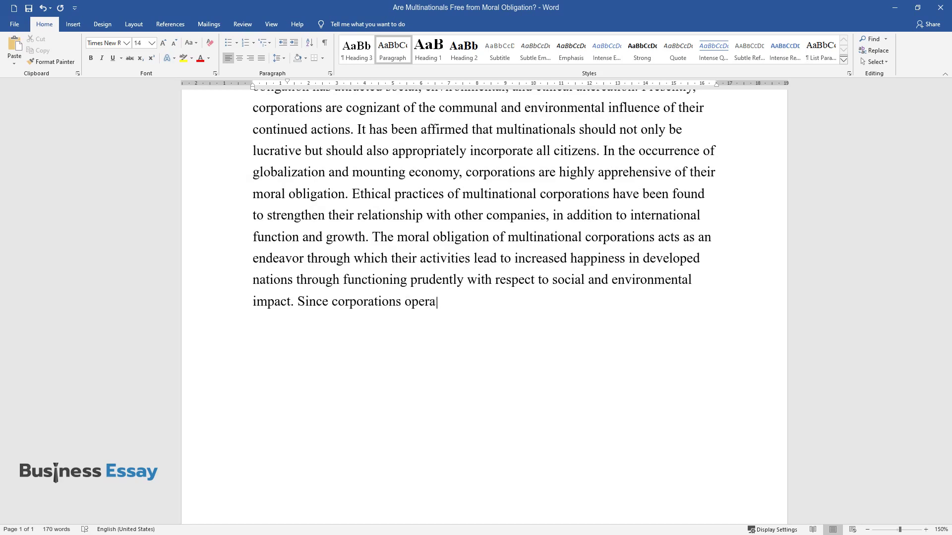
text(te in different nations, they are e)
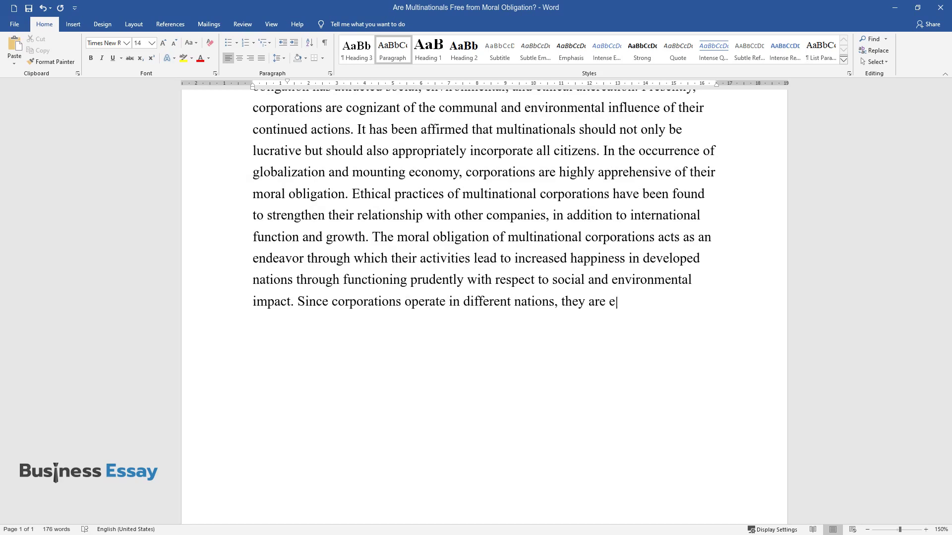
text(thically bound to meet moral obliga)
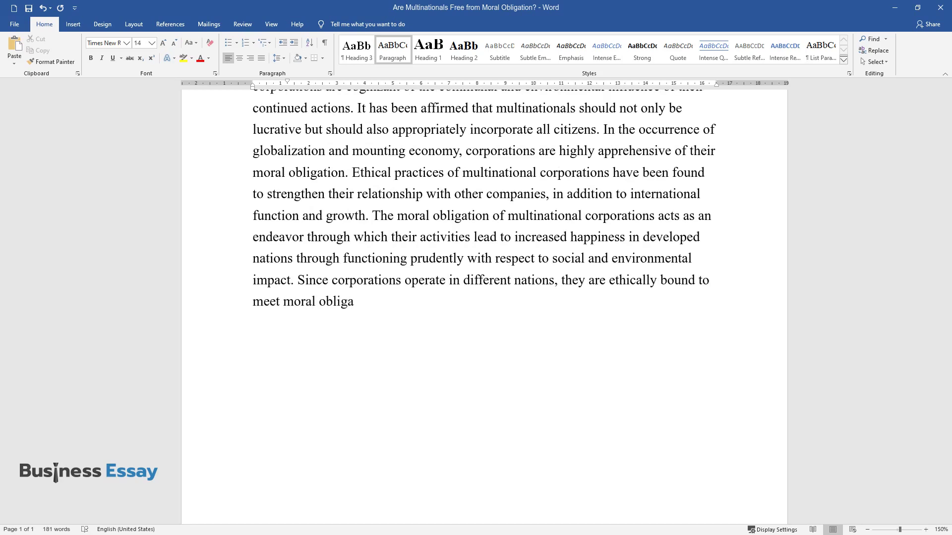
text(tions as their practices influence)
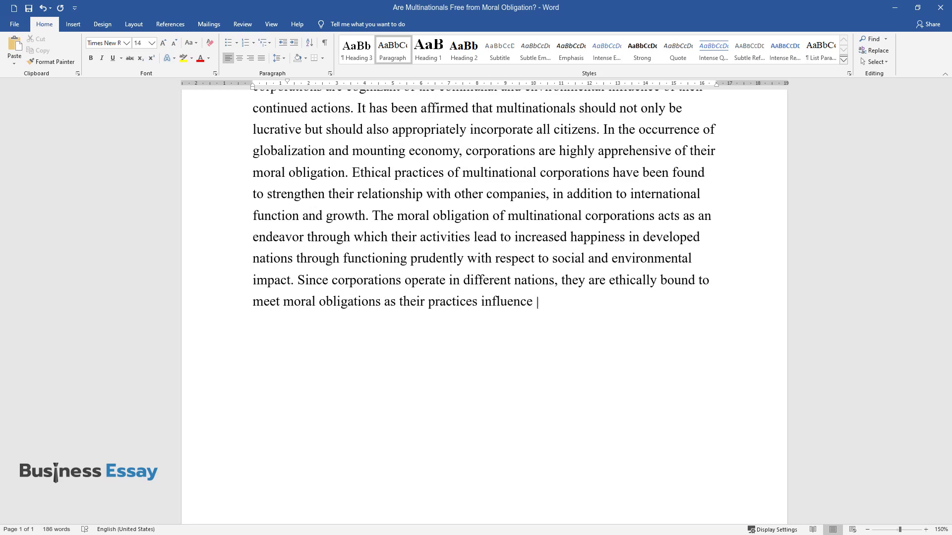
text( the entire world.)
Step: Write the paragraph on cheap labor, the motor vehicle example and legal deterrence
key(Return)
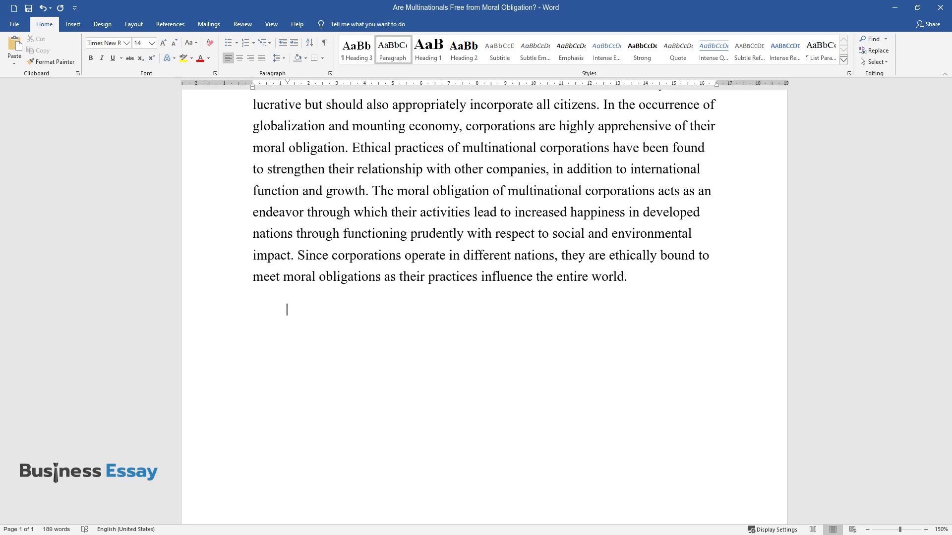
text(Multinational corporations ar)
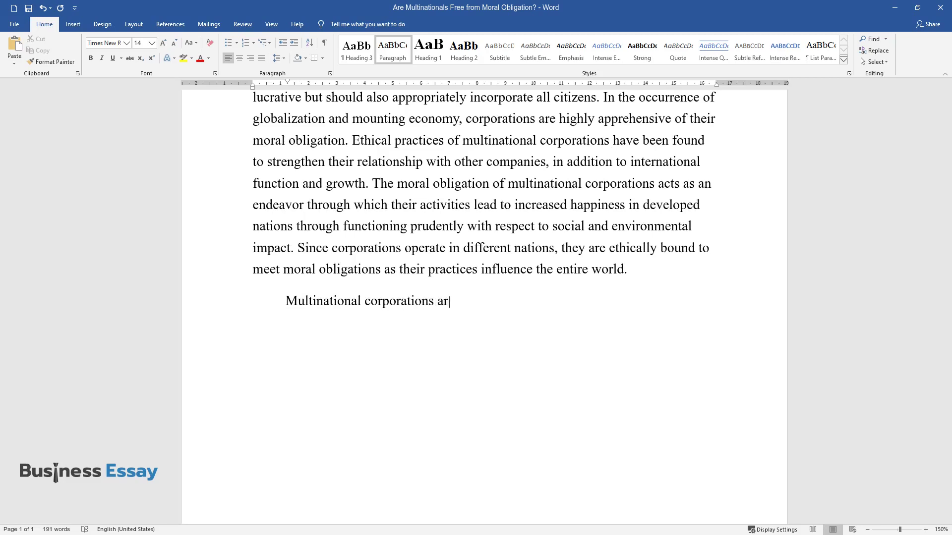
text(oral obligation.)
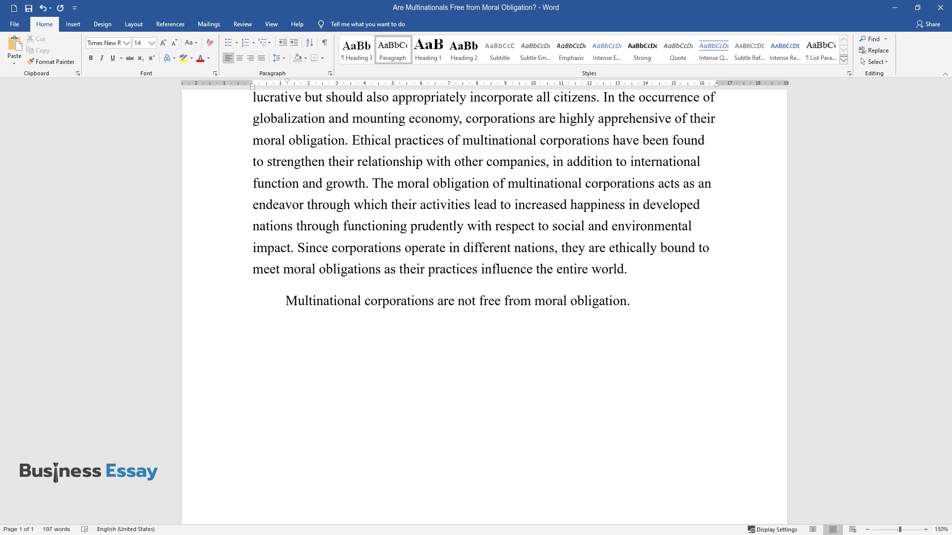
text( There are always some social antic)
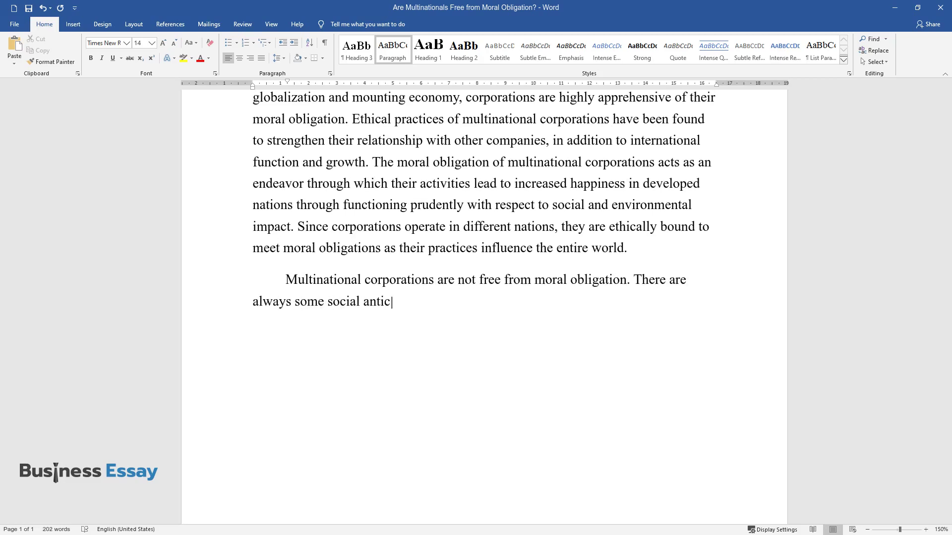
text(ipations from corporations, indivi)
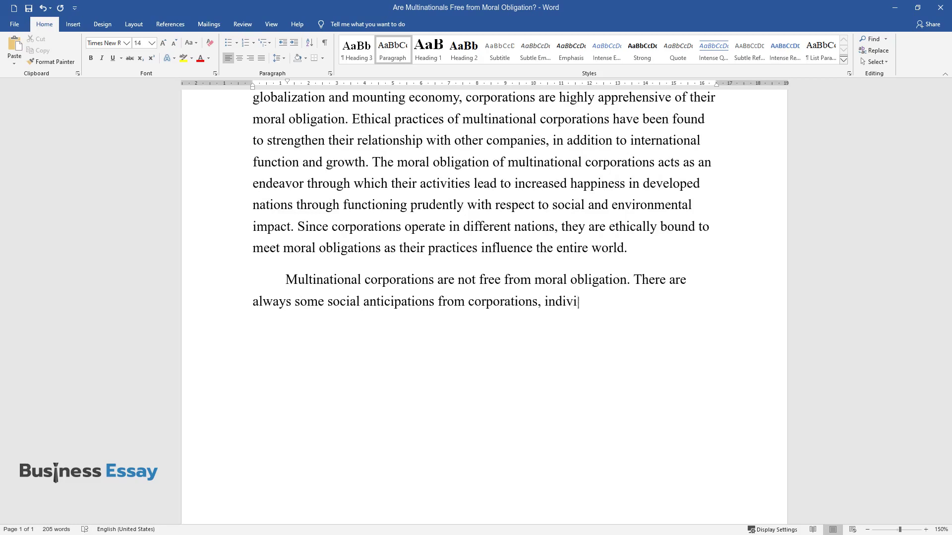
text(duals, governments, and cl)
text(ients of)
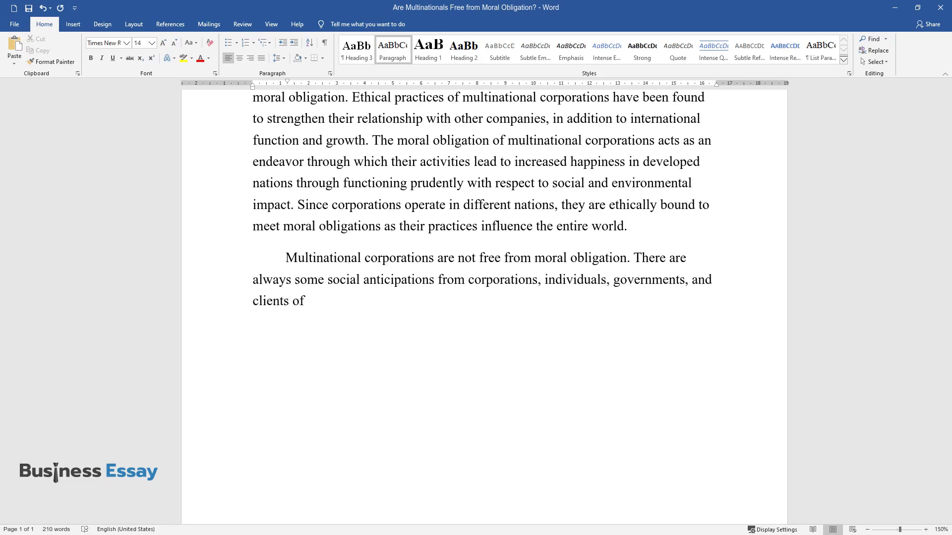
text( their services and products. With)
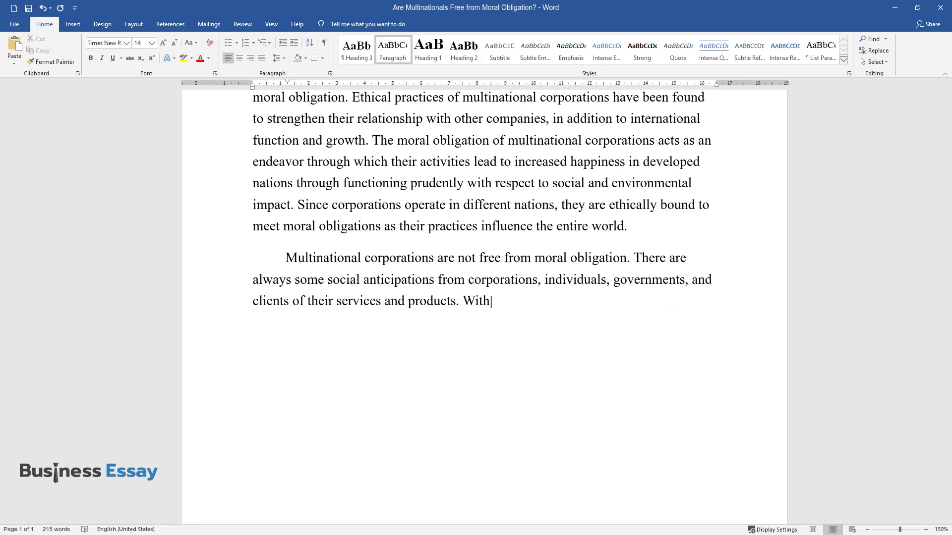
text( regard to ethical boundaries, mul)
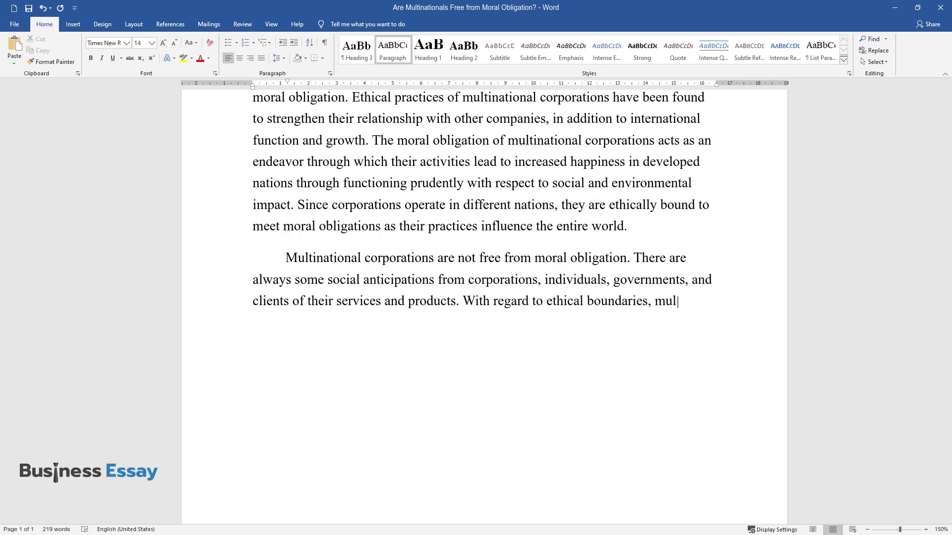
text(tinational corporations should act)
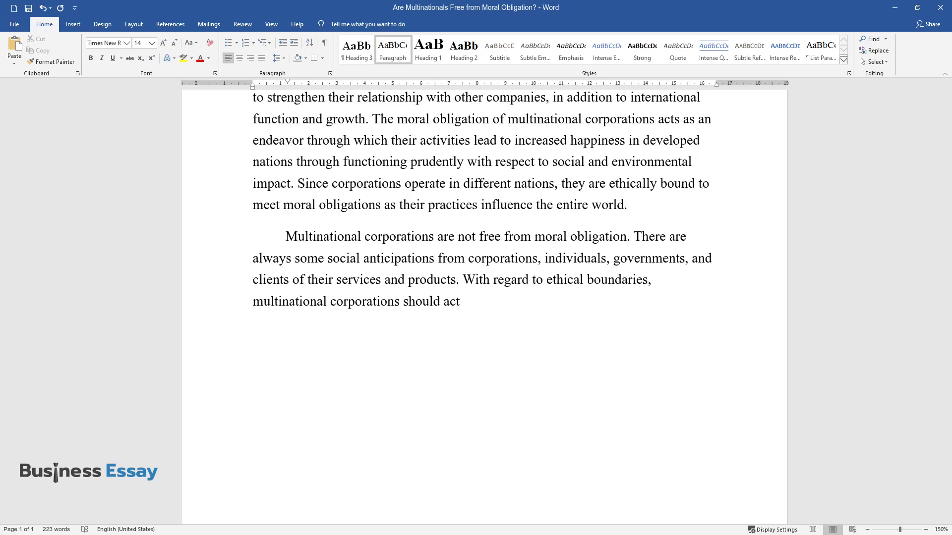
text( morally and the leadership of the)
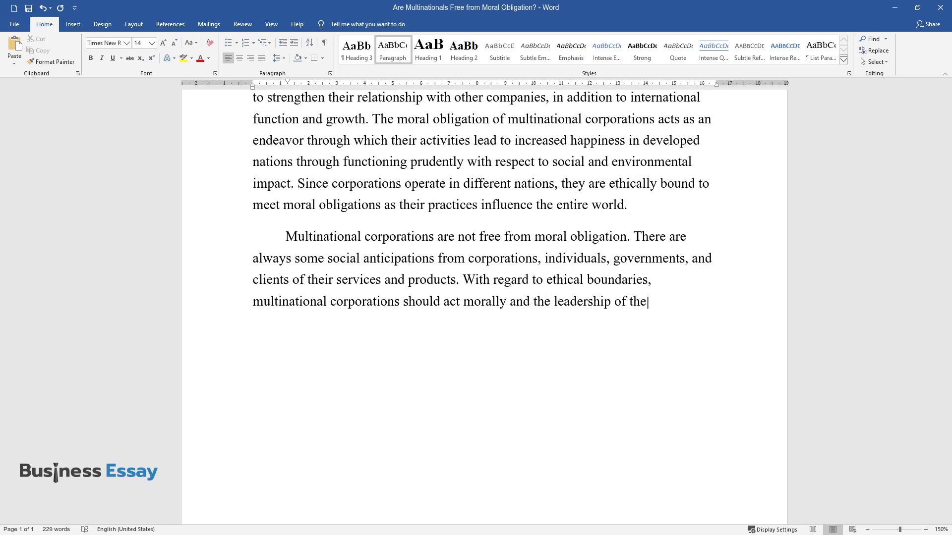
text( company should be directed by standard norms of caring for the safe)
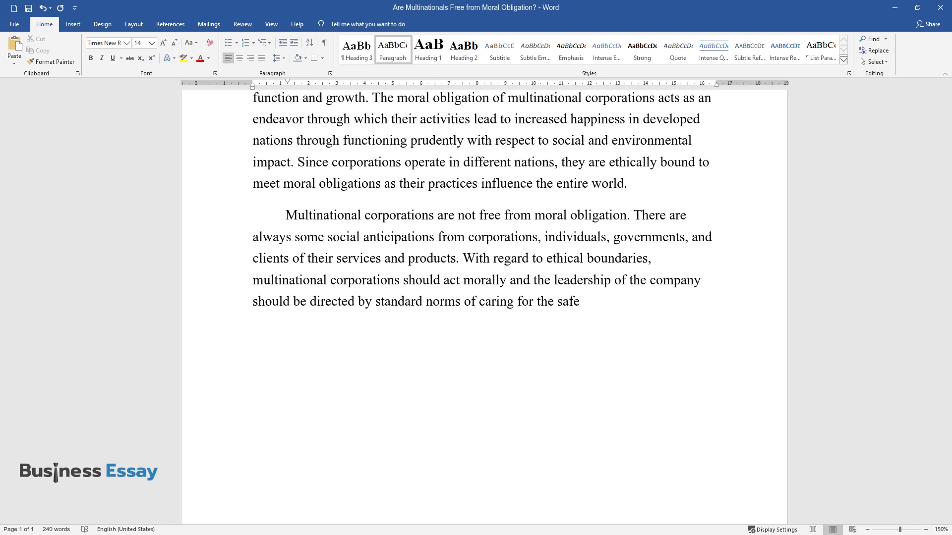
text(ty of their customers and)
text( the sur)
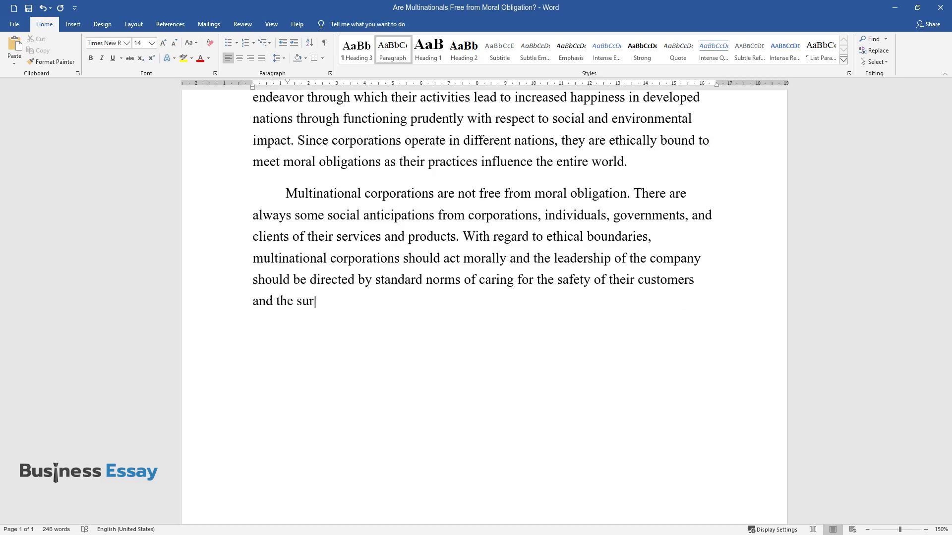
text(rounding community. Some studies s)
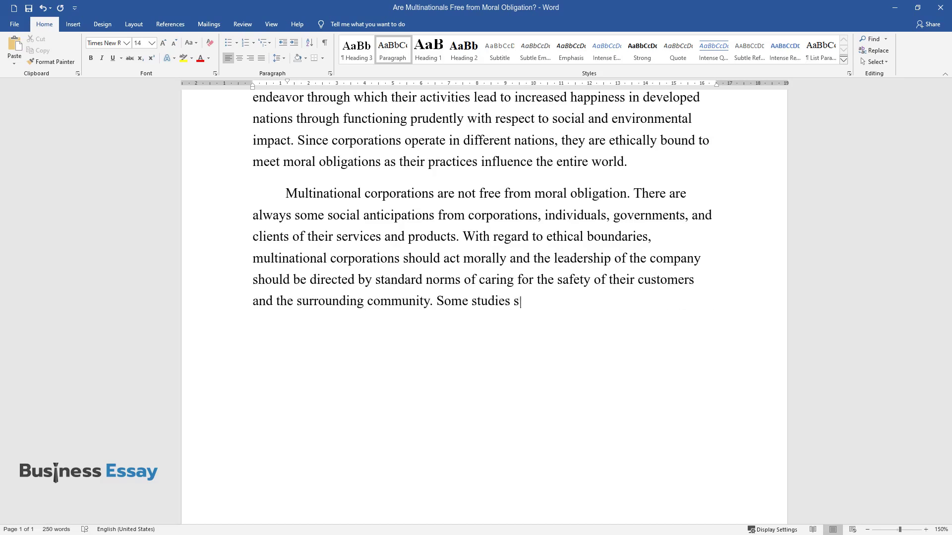
text(upport the process of corporations)
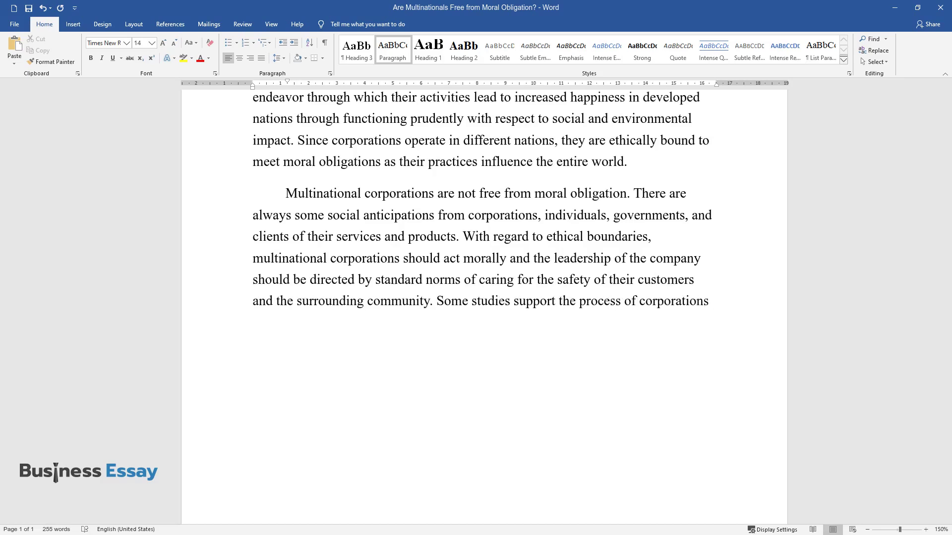
text( escaping and evading regulations )
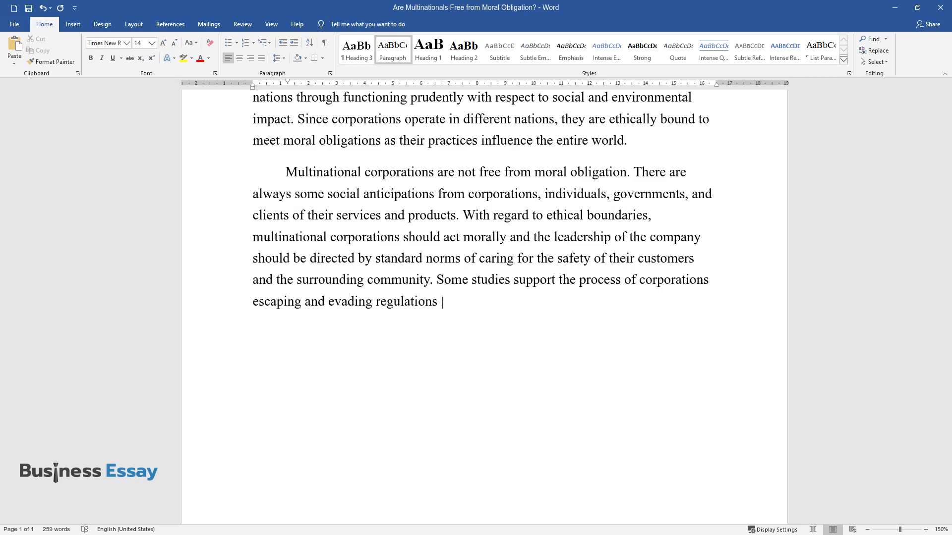
text(that move operations in numerous c)
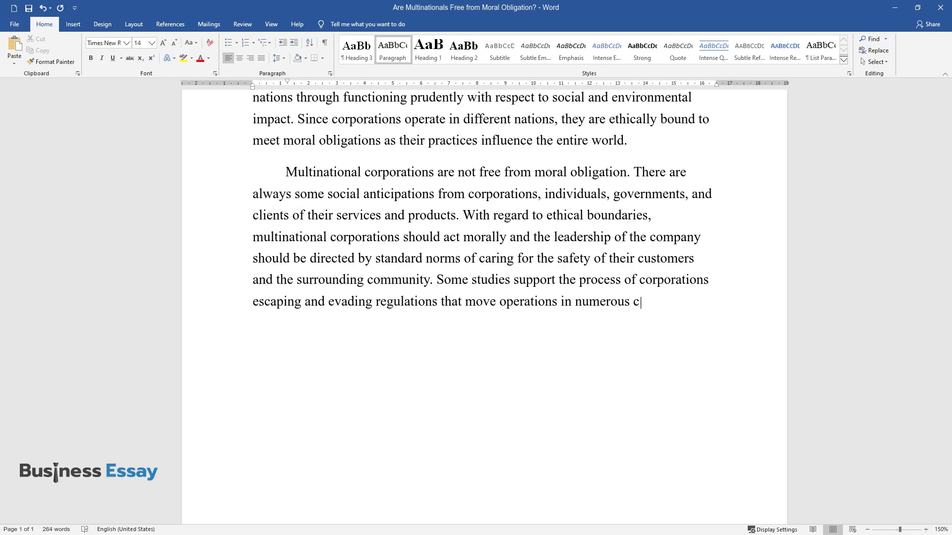
text(ountries. Some multinational comp)
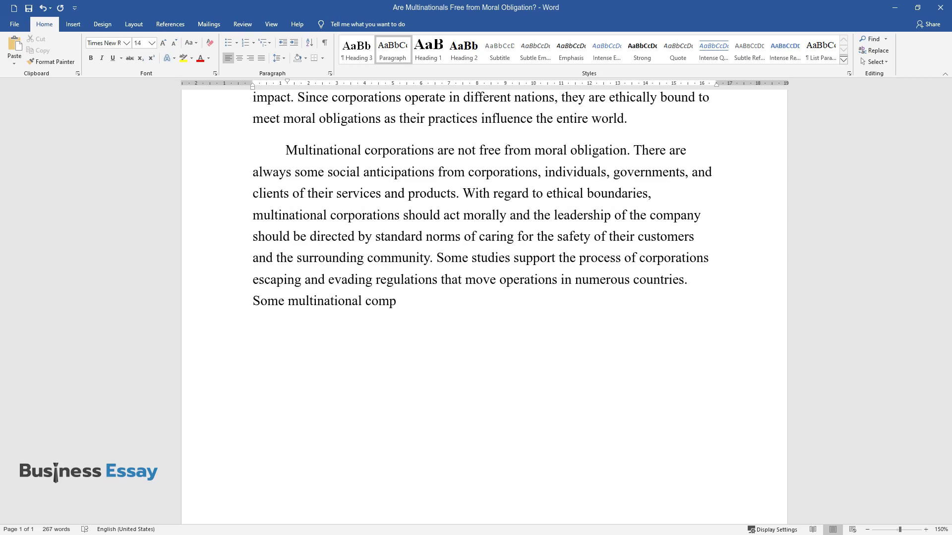
text(anies center in some regions mainl)
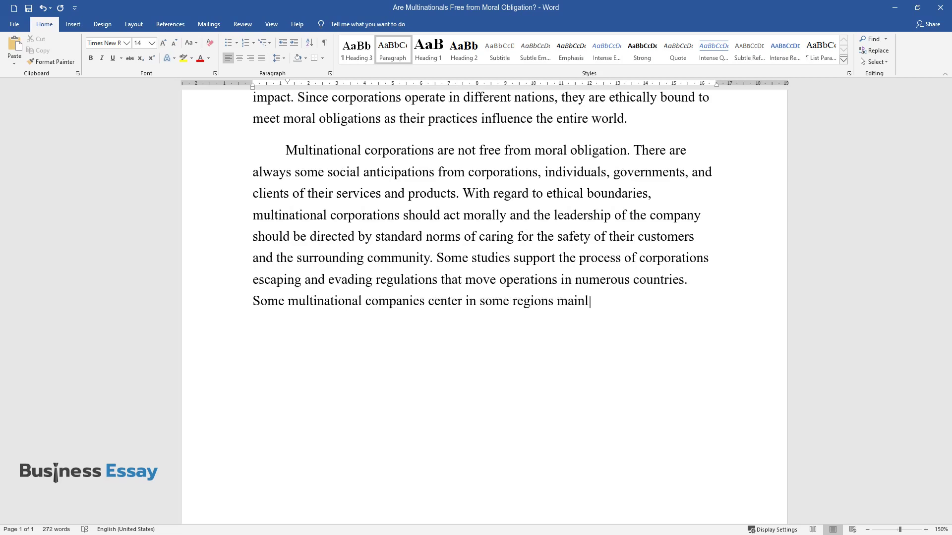
text(y for cheap labor, over and above environmental regu)
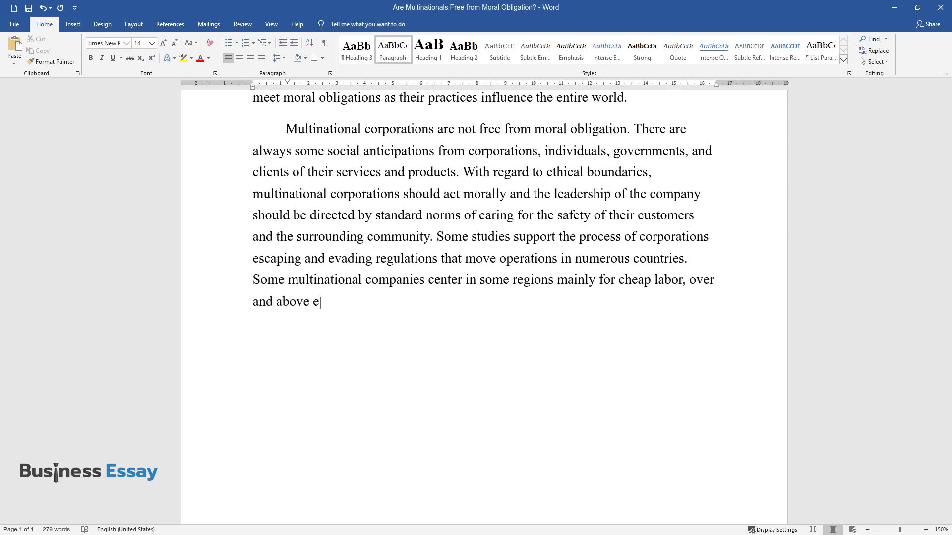
text(lations. Some co)
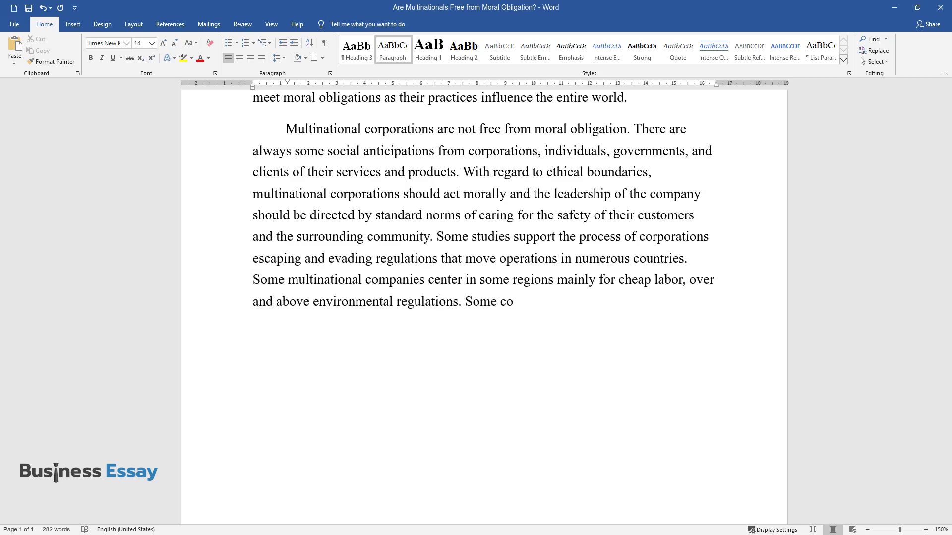
text(rporations acquire cheap manual labor regardless of)
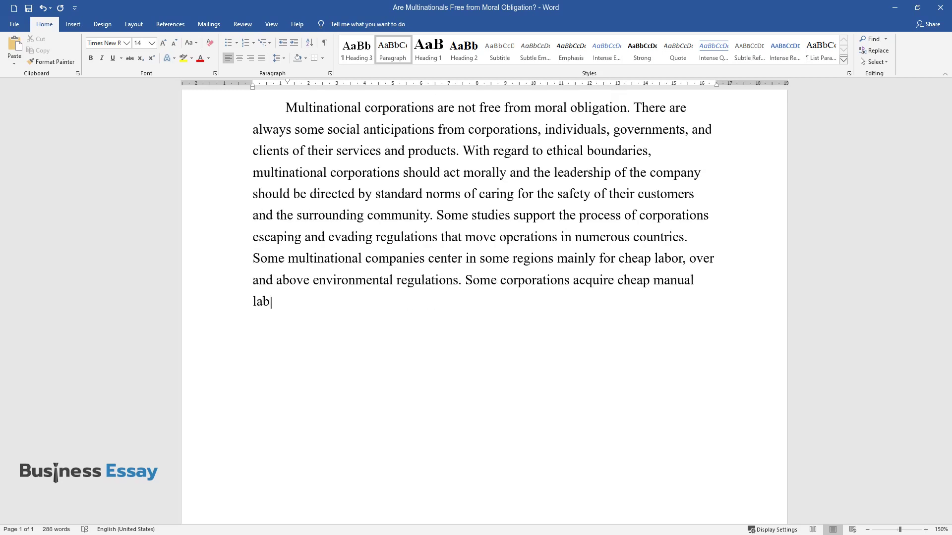
text( assuming high be)
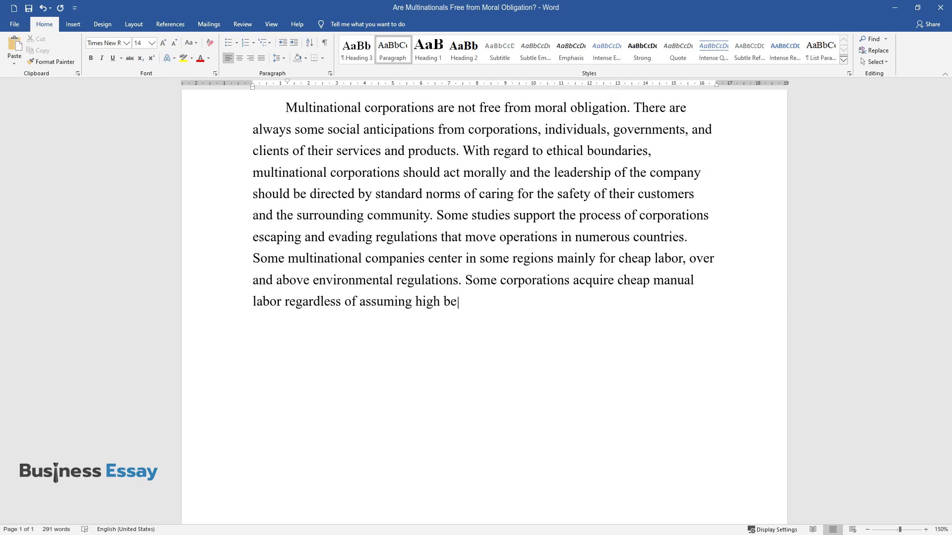
text(nchmarking roles. Such endeavors e)
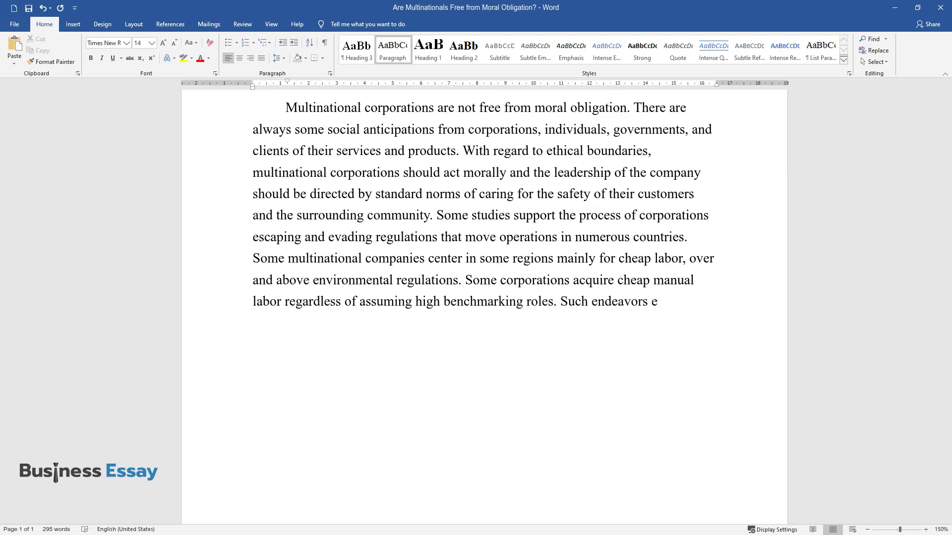
text(nable multinational corporations t)
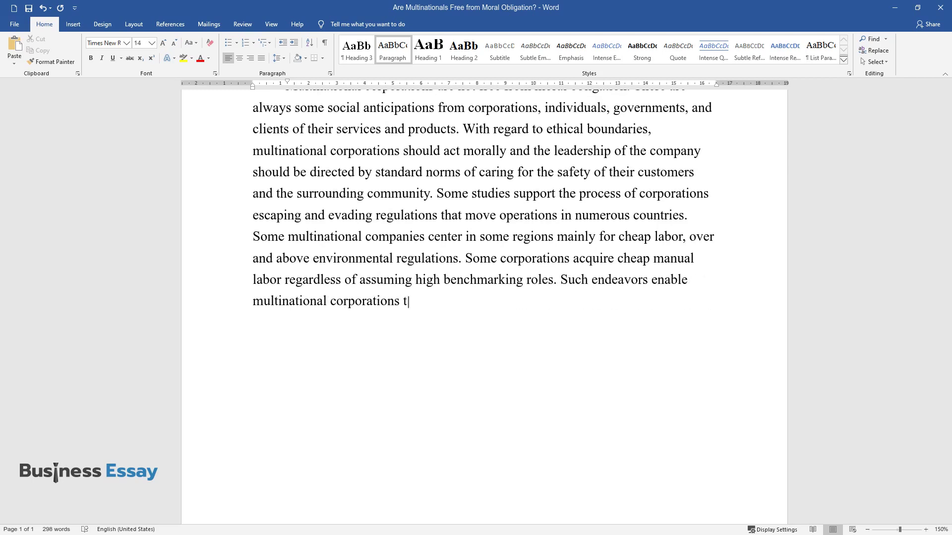
text(o sell their products and services)
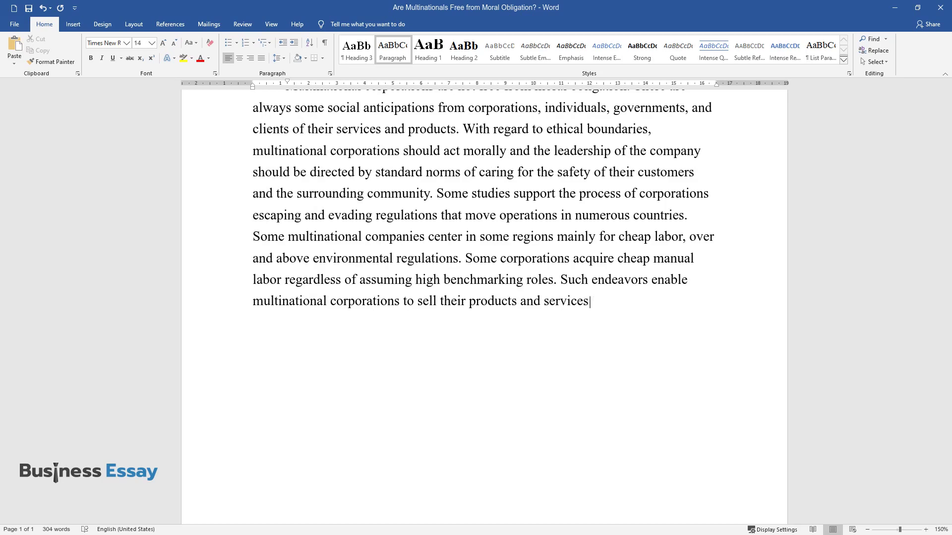
text( internationally. For example, a m)
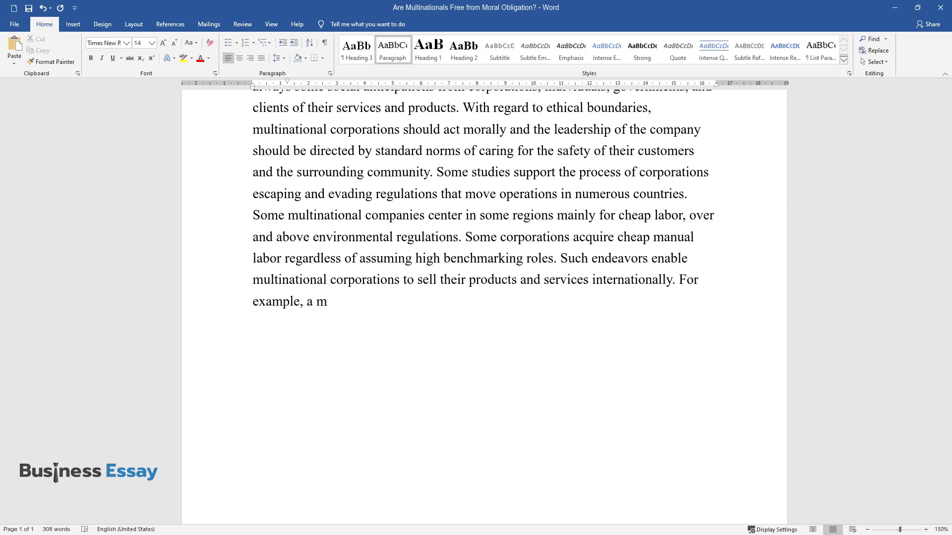
text(otor vehicle company may choose to)
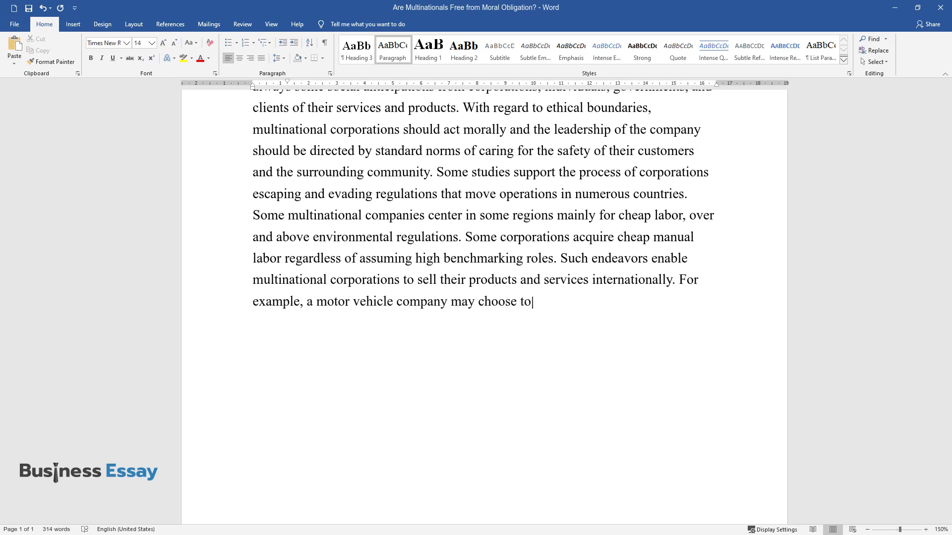
text( adopt New York’s car production techniques of selling their)
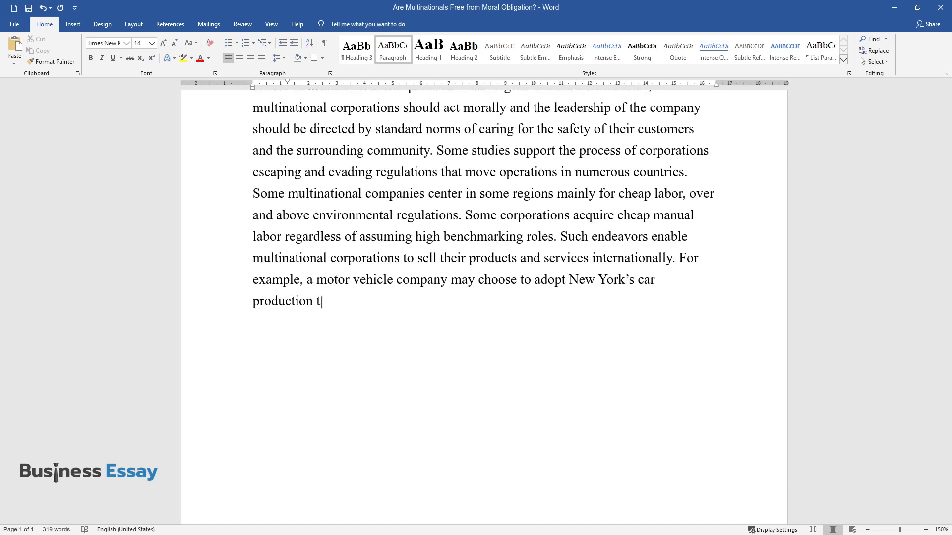
text( vehicl)
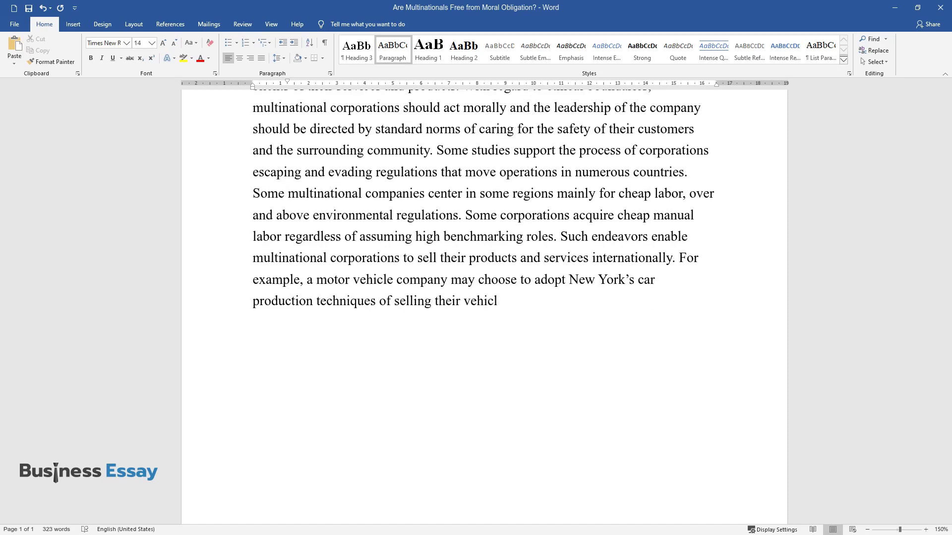
text(es across the United States. In suc)
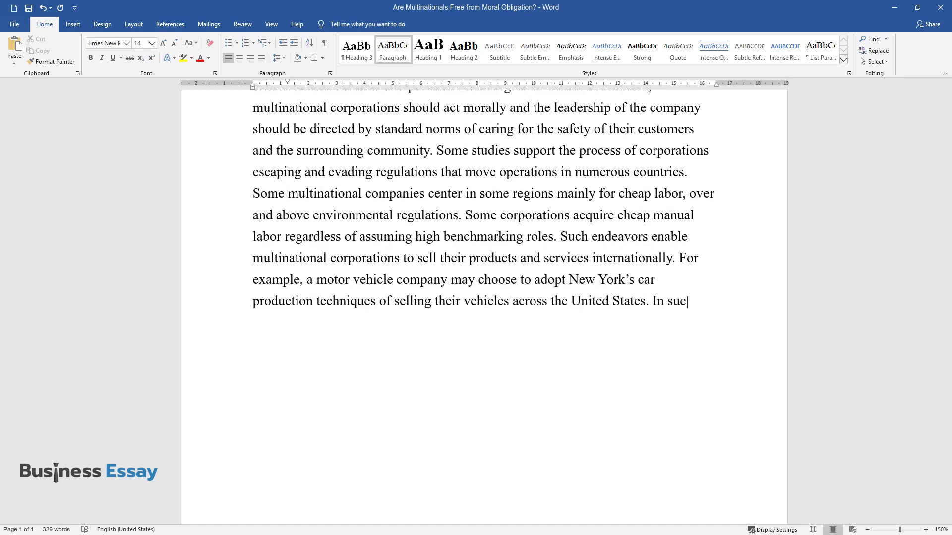
text(h cases, the law may deter corpora)
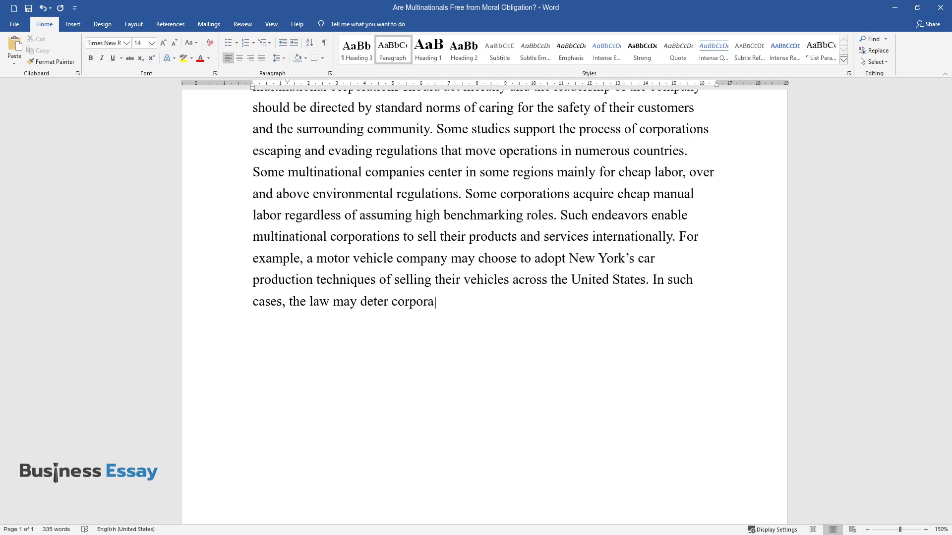
text(tions from upholding an exceeding)
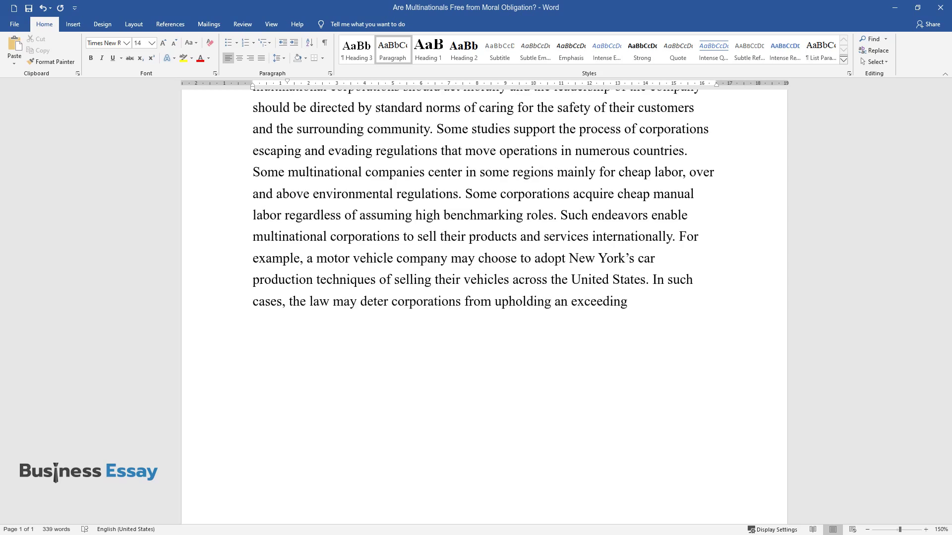
text(ly high standard in instances wher)
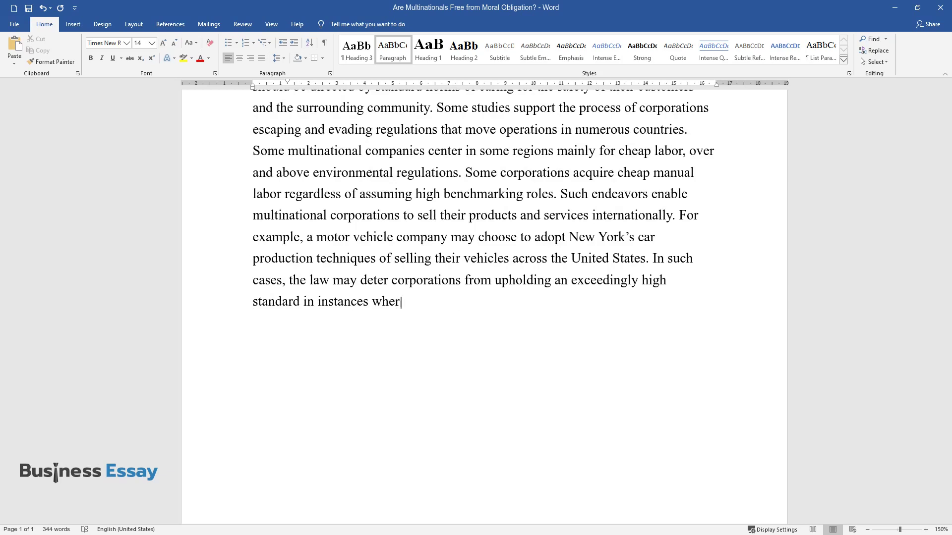
text(e social pressure has some influence.)
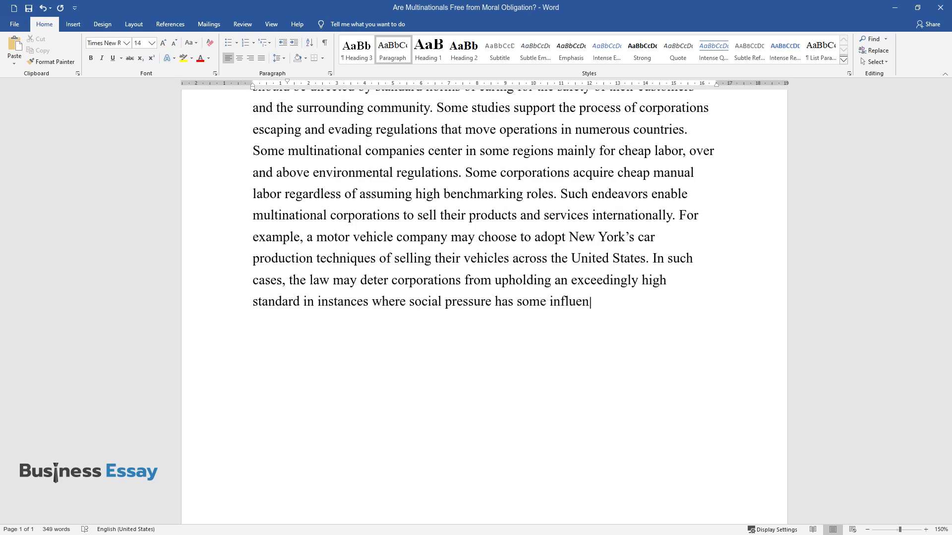
key(Return)
Step: Write the civil-liberties paragraph ending 'widespread in Central America and Korea respectively.'
text(Multinatio)
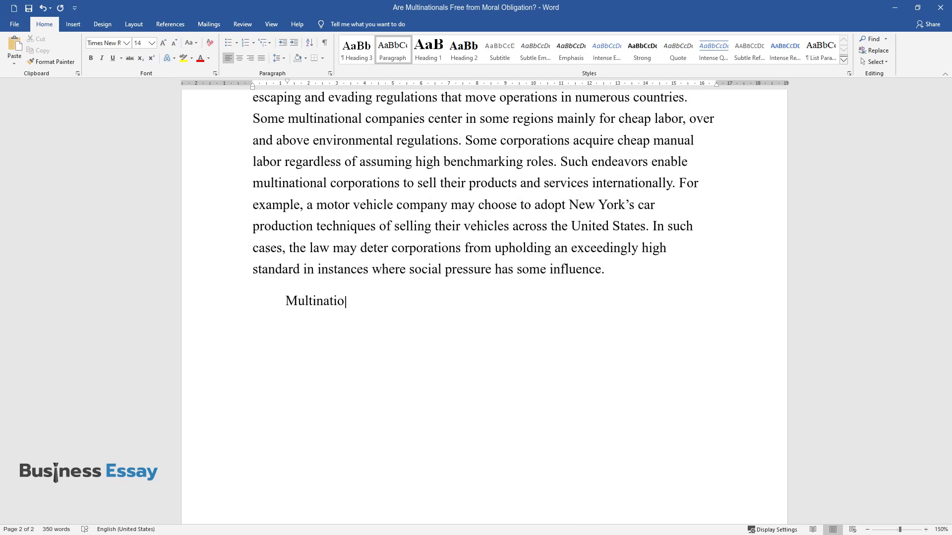
text(nal companies have the moral duty)
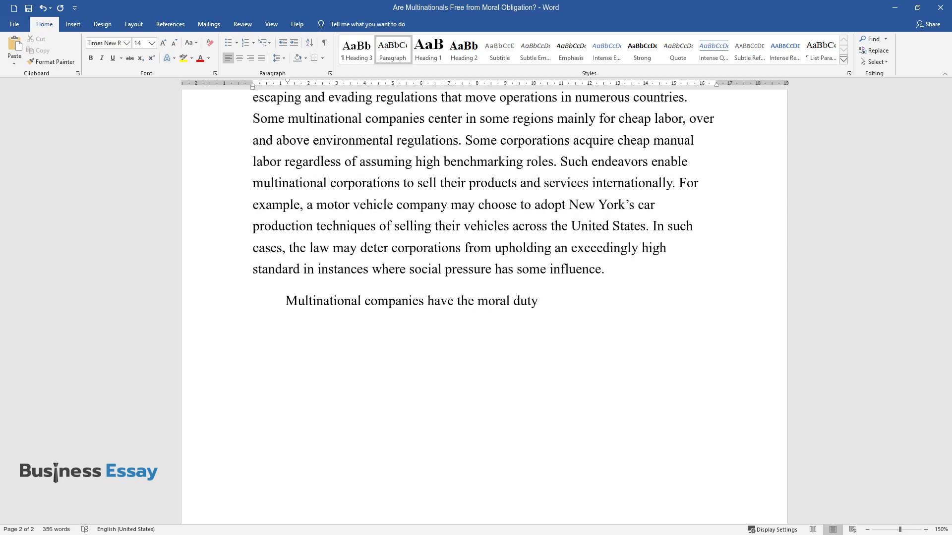
text( of honoring and protecting the compacted civil lib)
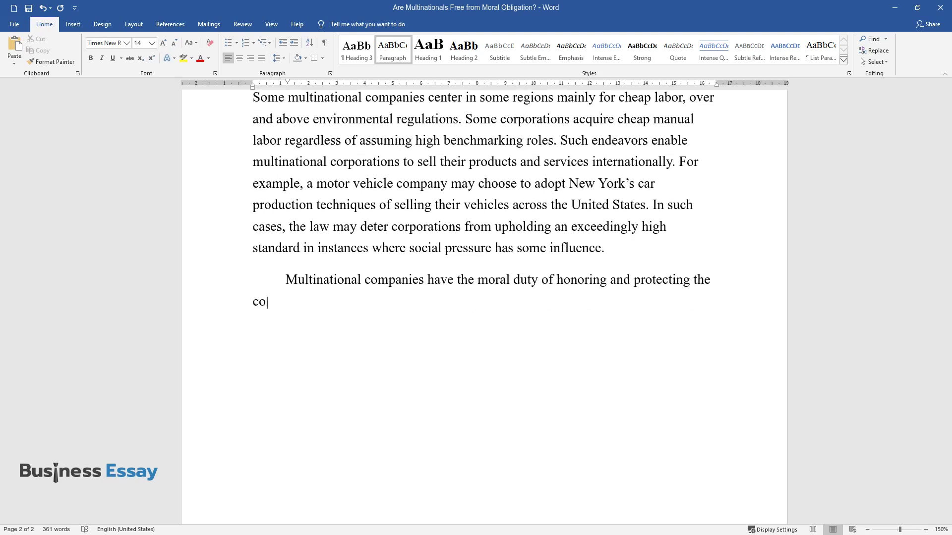
text(erties of employ)
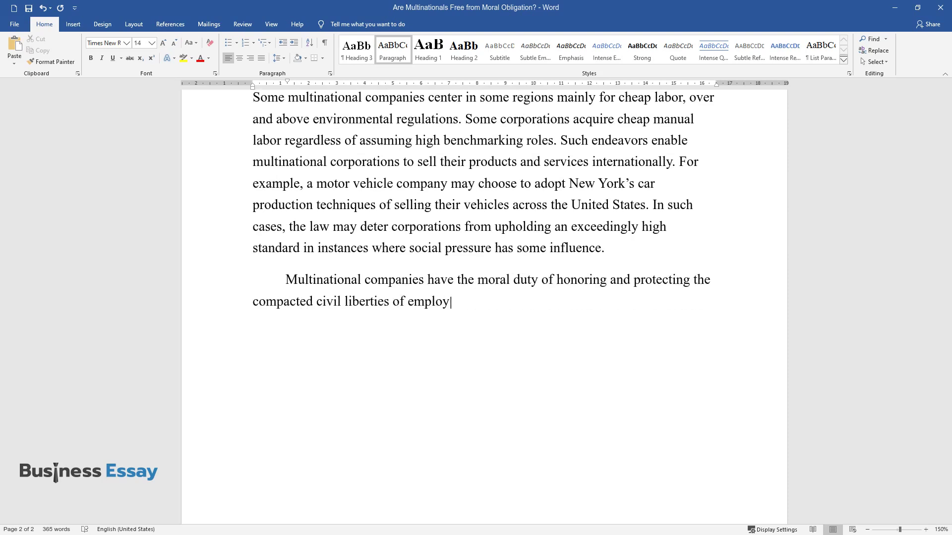
text(ees in the international setting.)
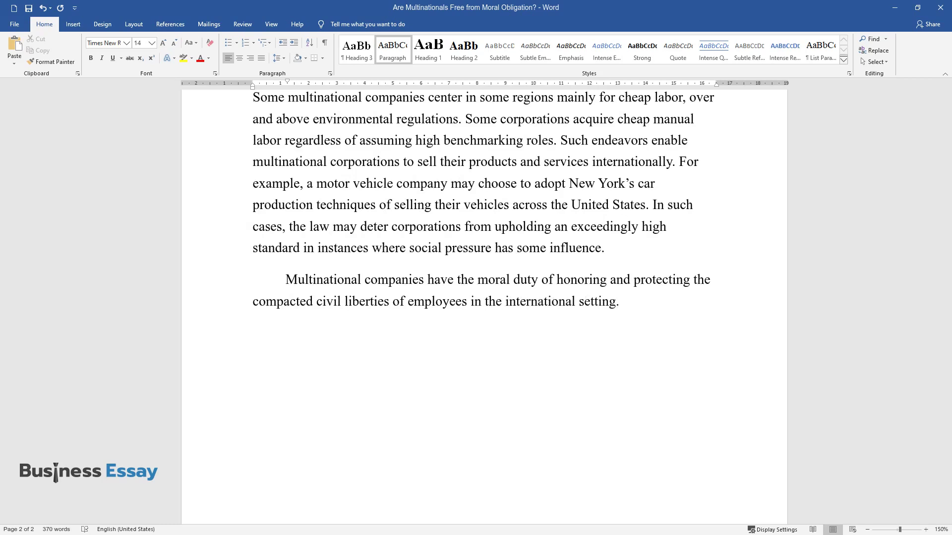
text( Moreover, fundam)
text(ental nutrition, )
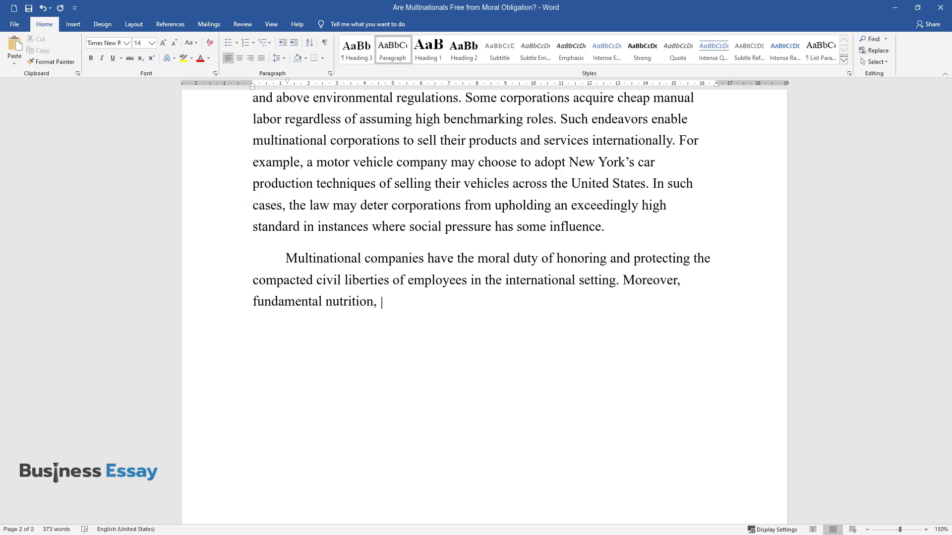
text(freedom from torment, freedom of )
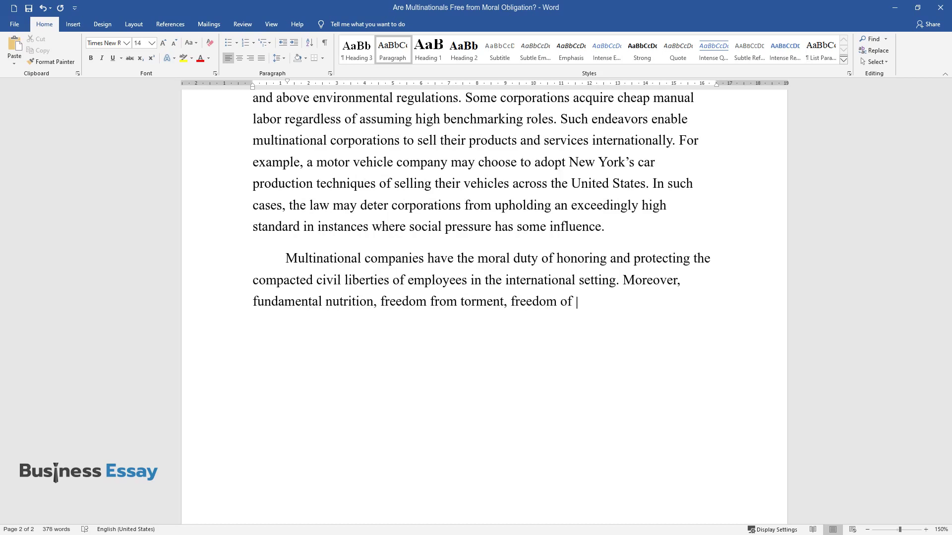
text(speech, and the educational rights)
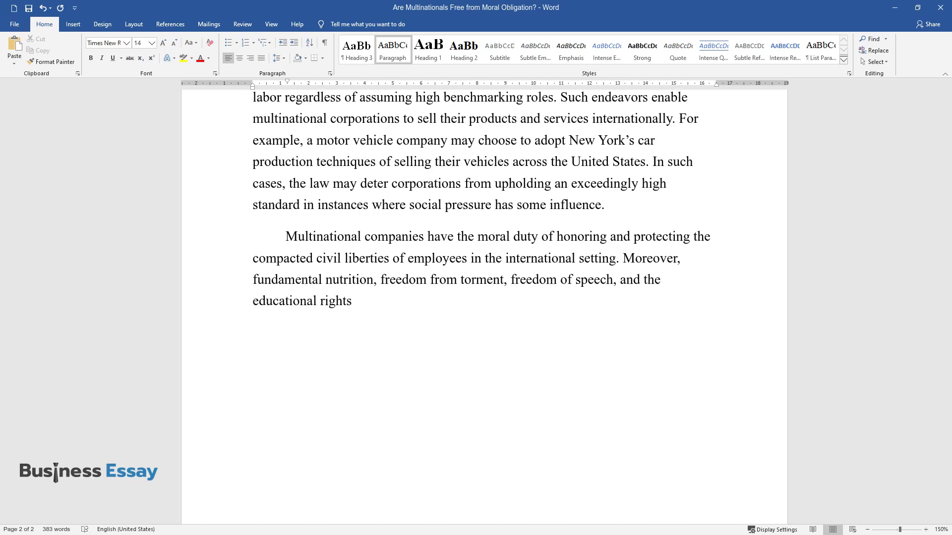
text( of children are major ethical de)
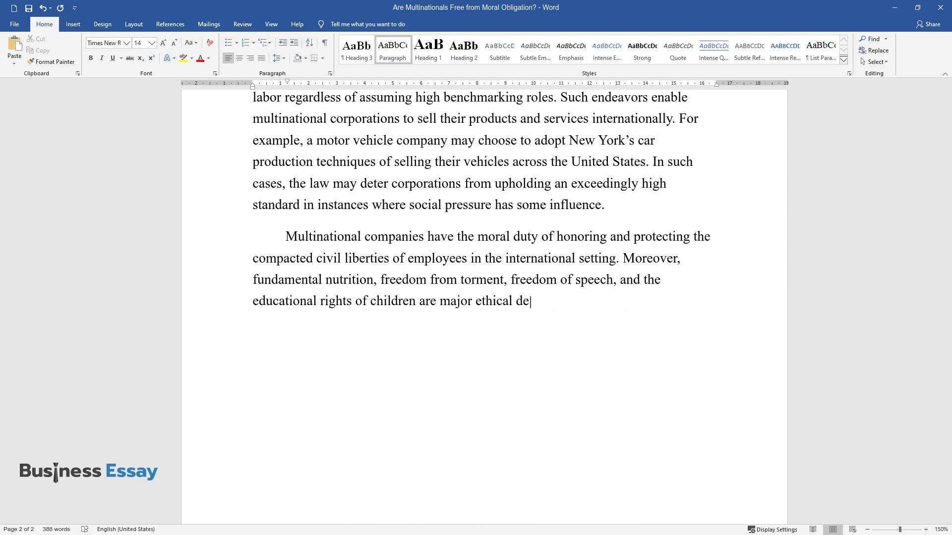
text(liberations across the globe. Non)
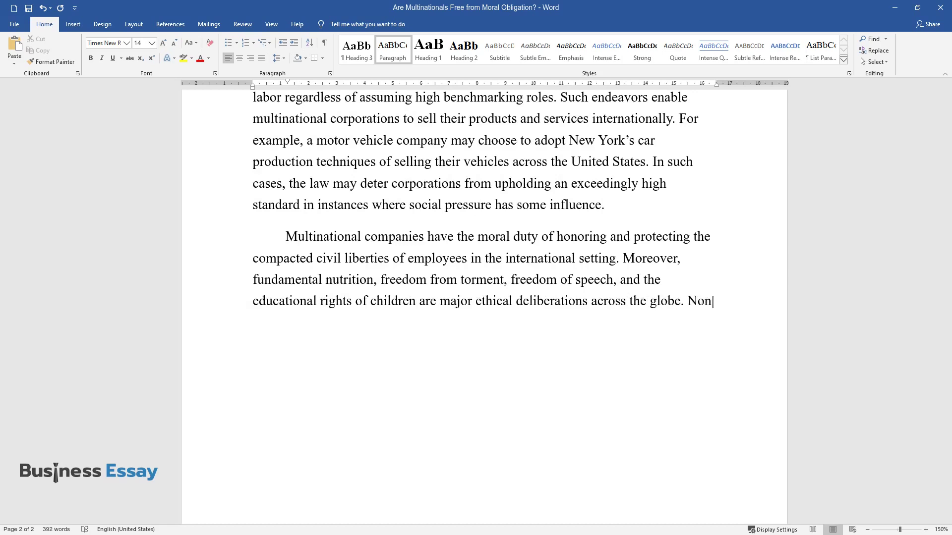
text(etheless, in numerous nations arou)
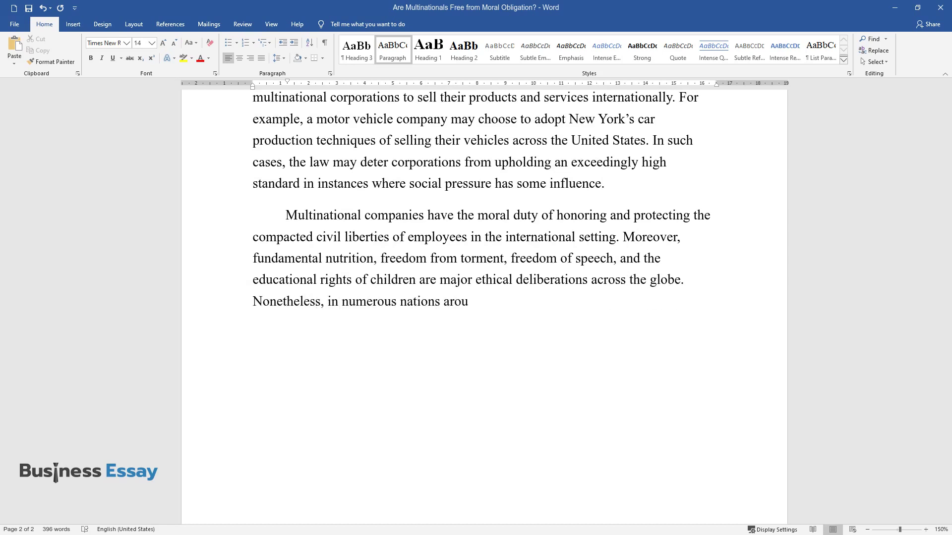
text(nd the world, multinationals bar )
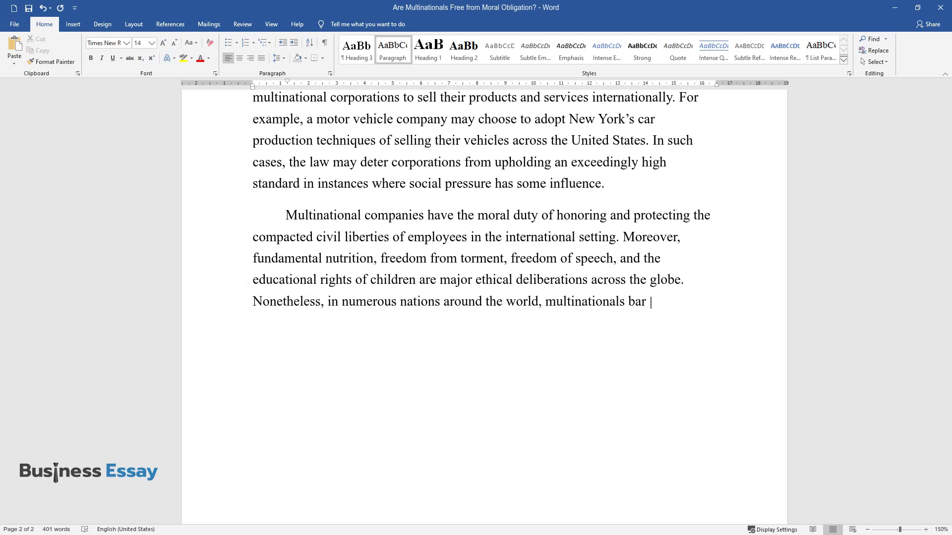
text(residents from en)
text(joying their bas)
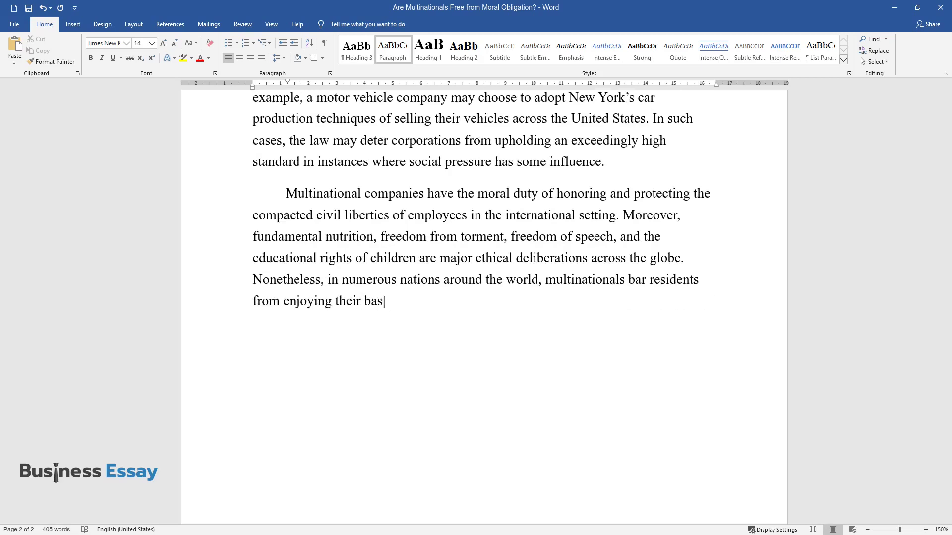
text(ic rights. In many countries where)
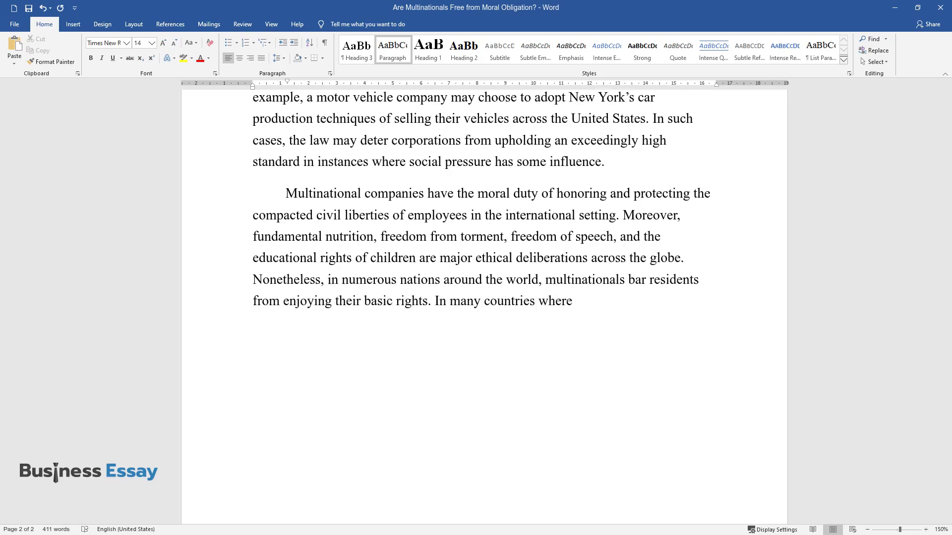
text( citizens are denied fundamental )
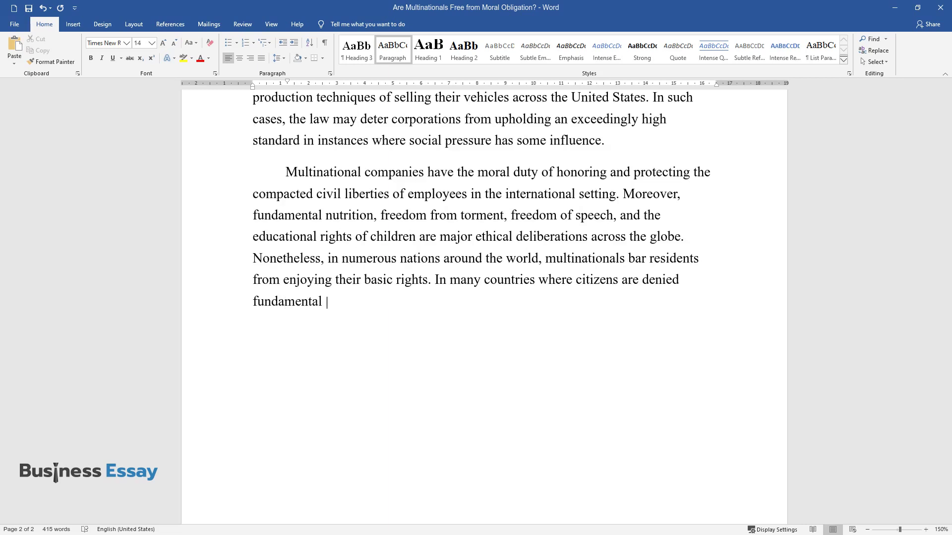
text(rights, multinationals are requir)
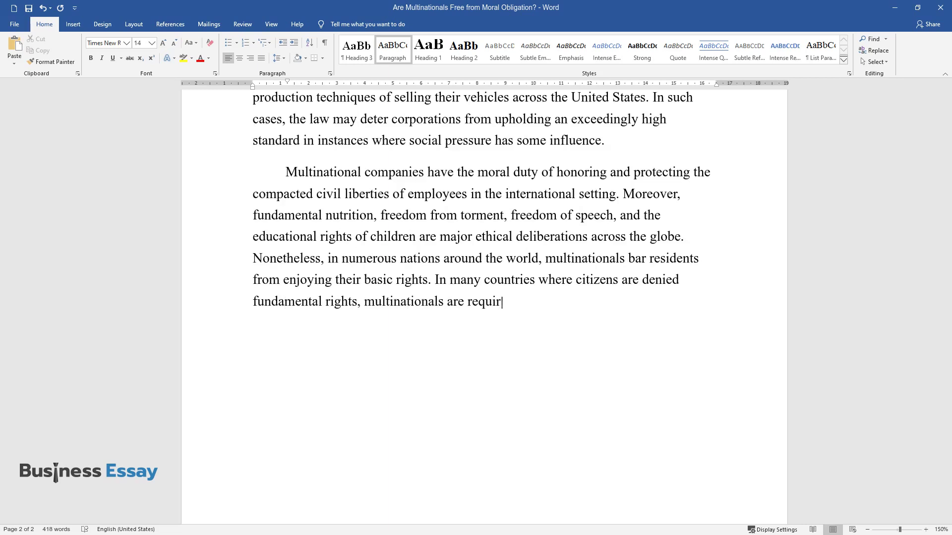
text(ed to check all their employees a)
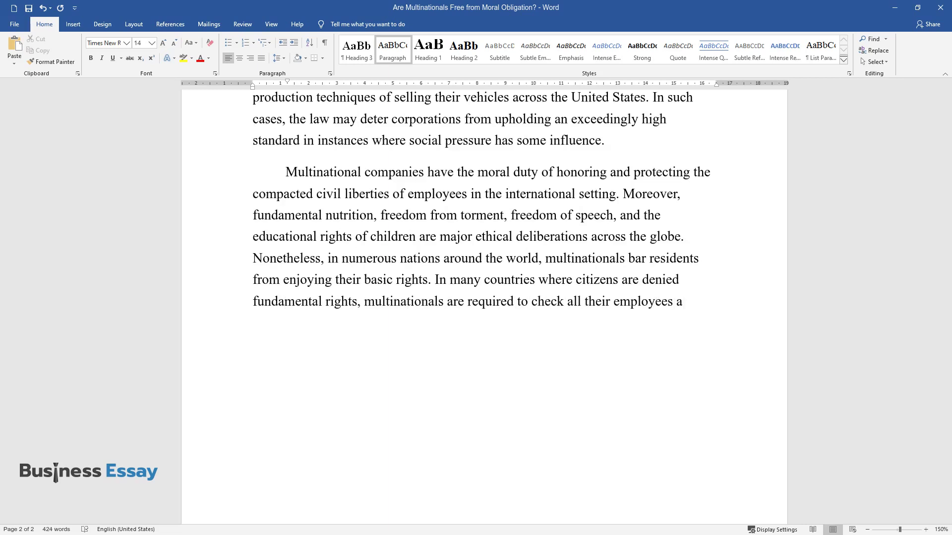
text(nd open legal proceedings against )
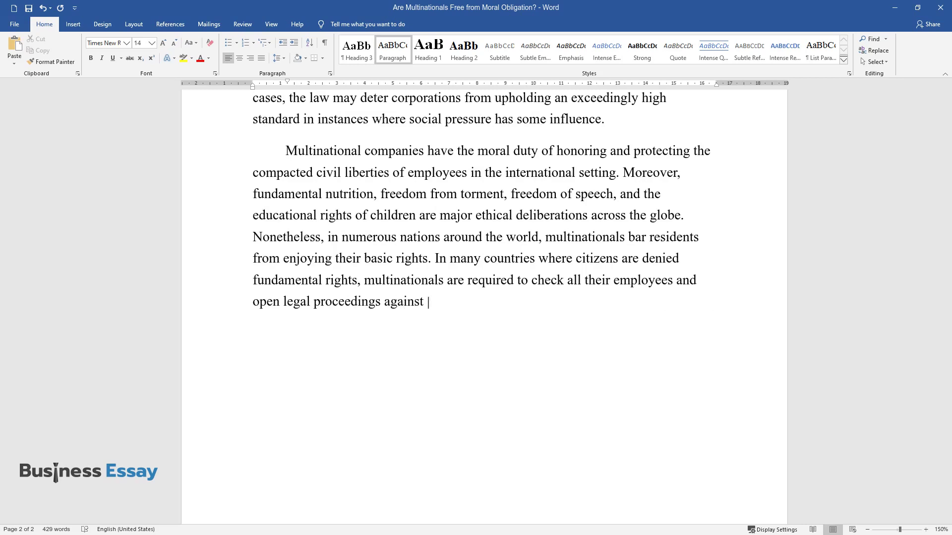
text(potential wrongdoers. For example,)
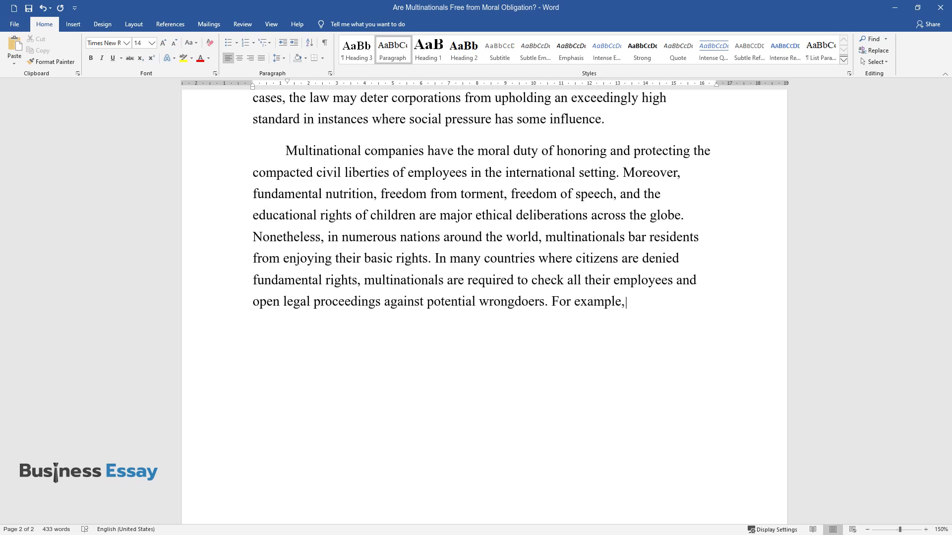
text( domestic violence and child labo)
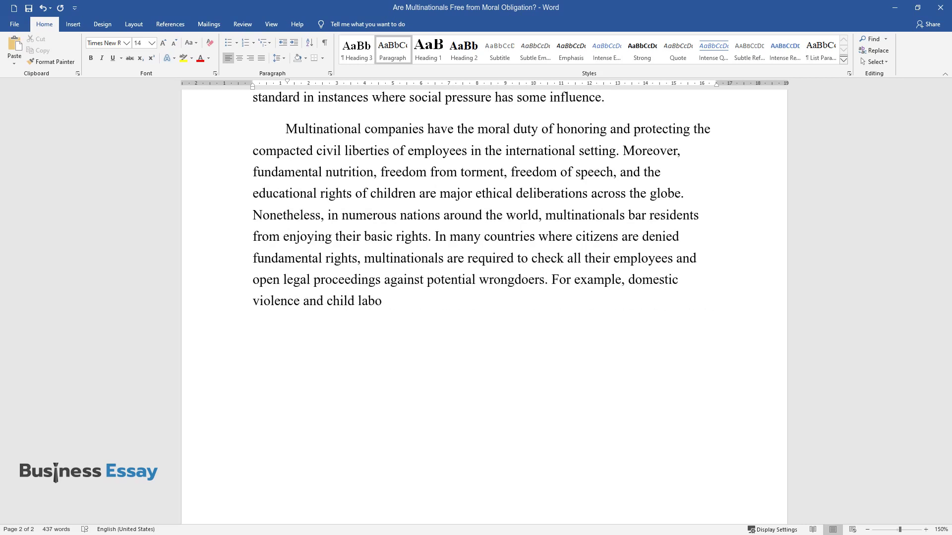
text(r are widespread in Central Ameri)
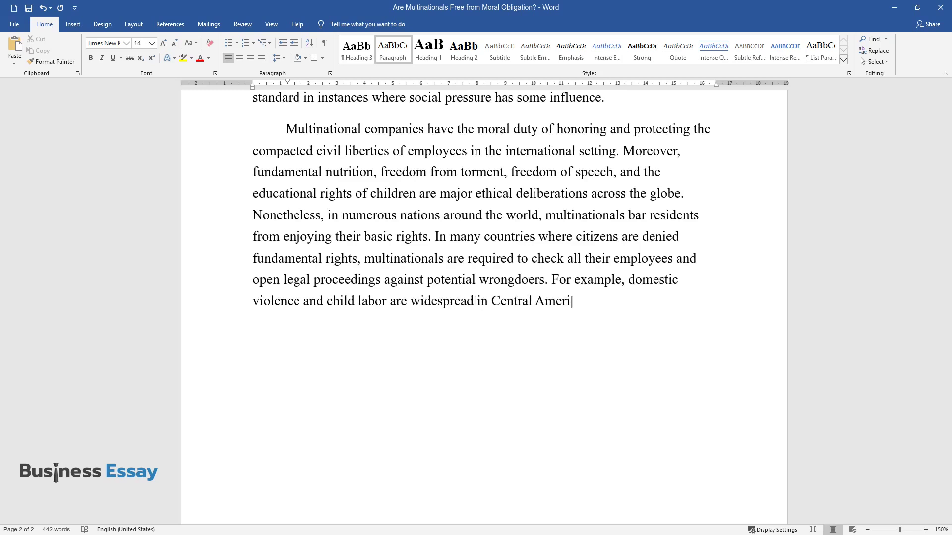
text(ca and Korea respectively.)
key(Return)
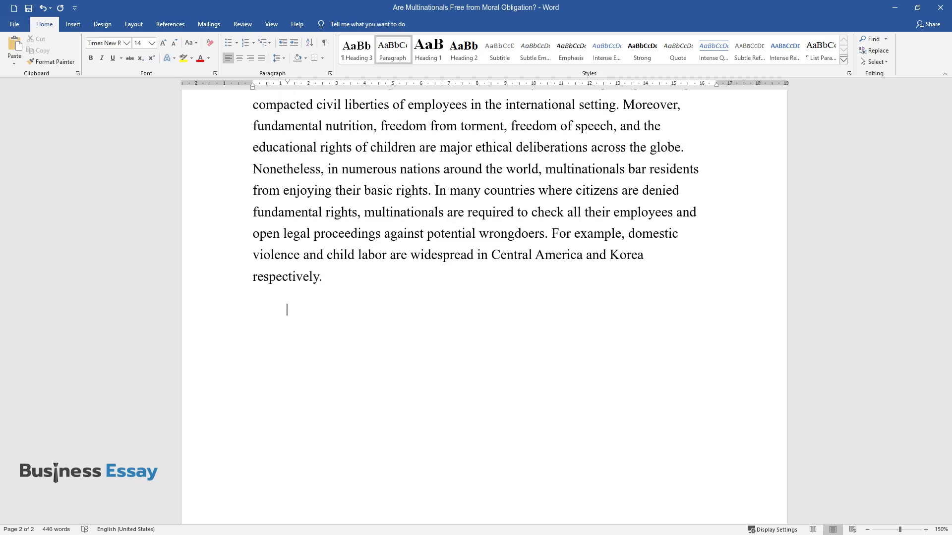
Step: Write the paragraph ending 'considerable liberties that their employees ought to enjoy.'
text(Multinational corporat)
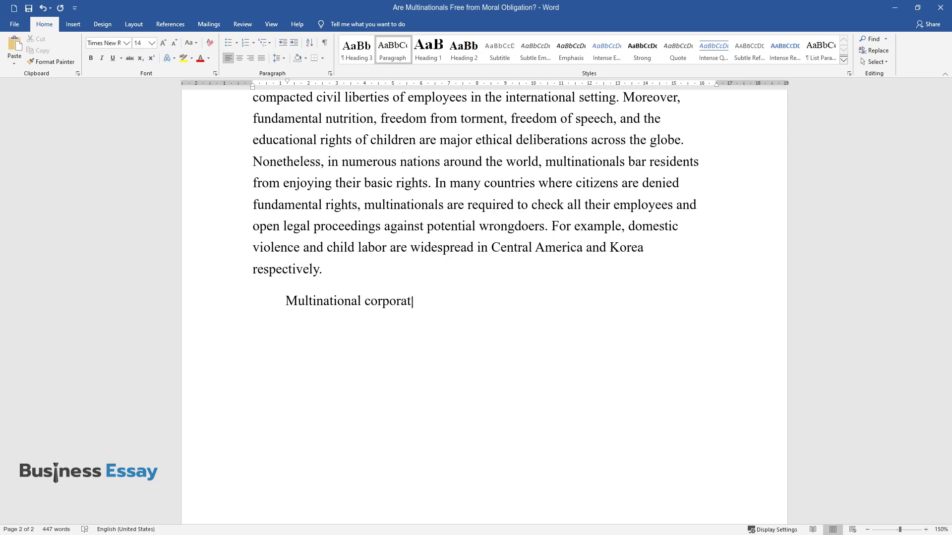
text(ions have the moral obligation to d)
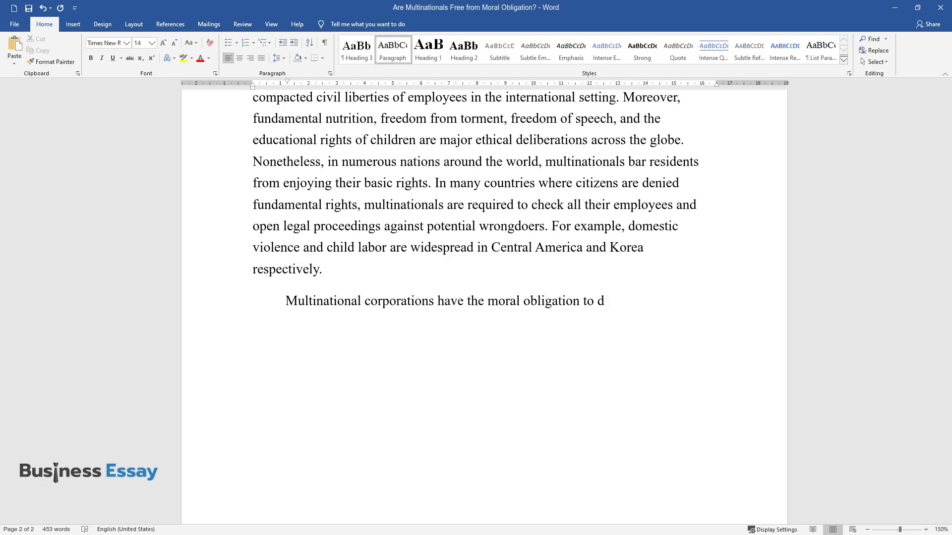
text(ecrease the participation of minor)
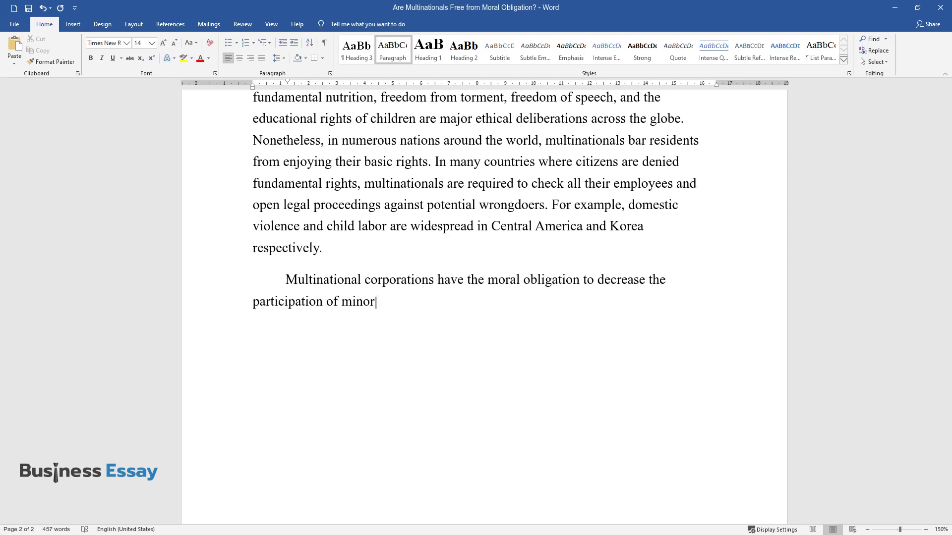
text(s in paid jobs in their practices. )
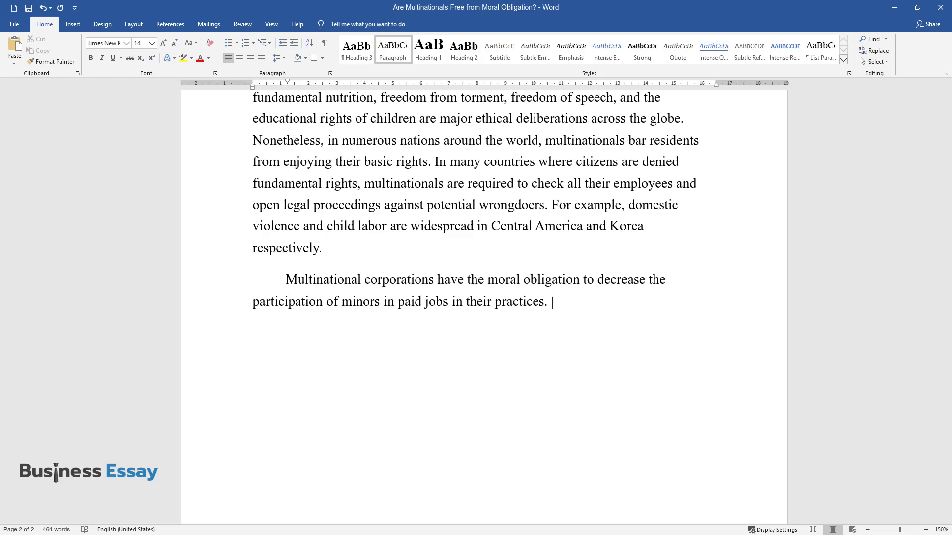
text(Moreover, the welfare of employees)
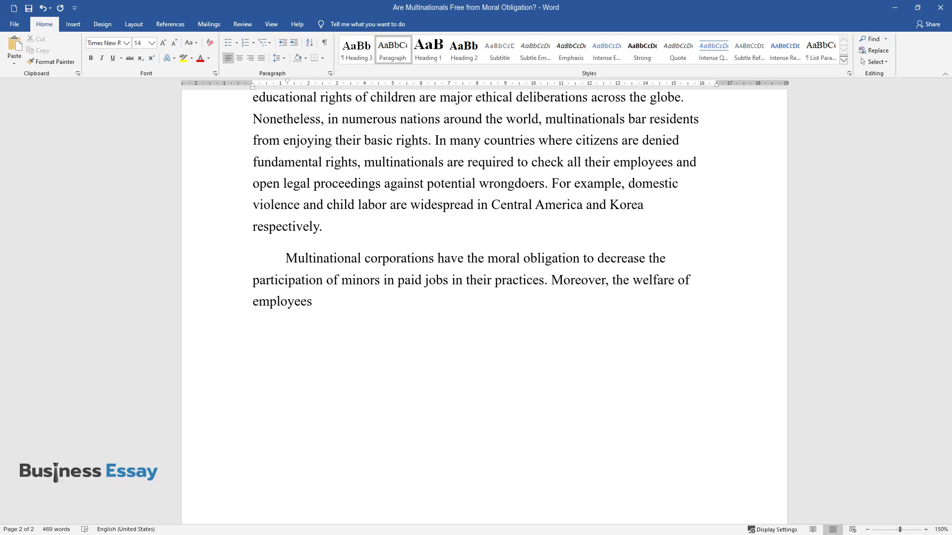
text( is a vital moral responsibility th)
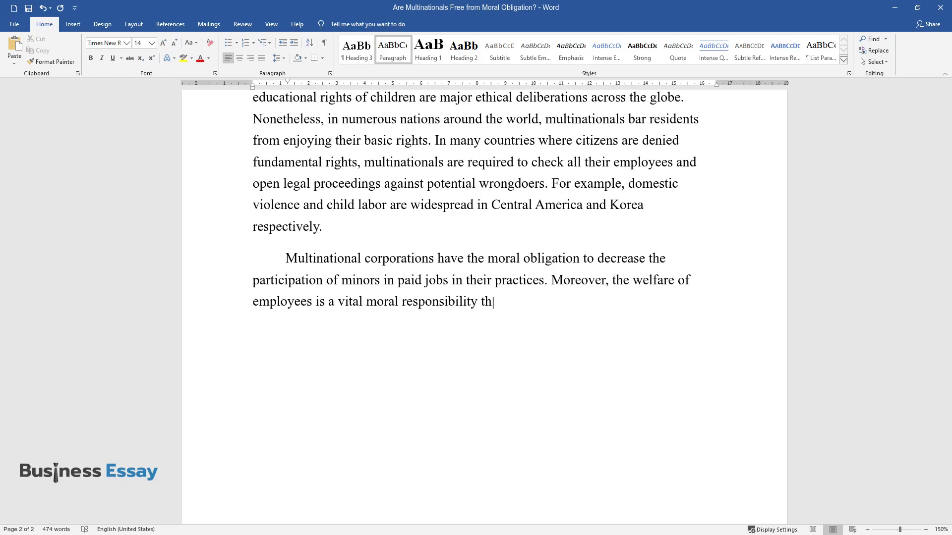
text(at numerous multinationals should )
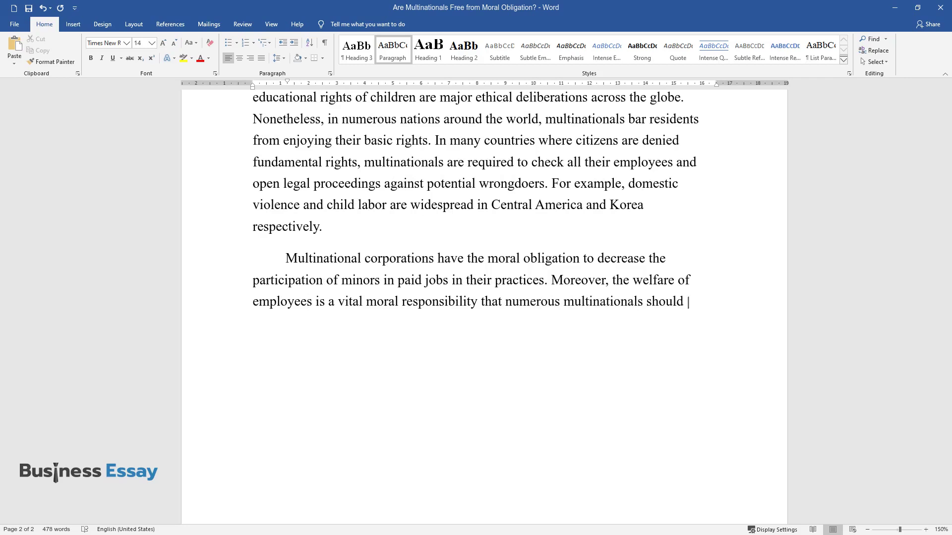
text(address. It has been established t)
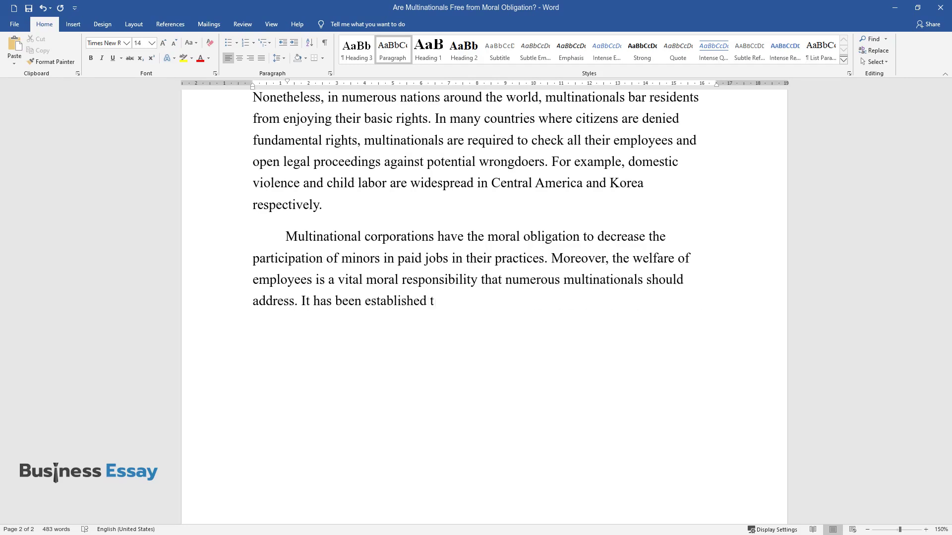
text(hat in circumstances where multinat)
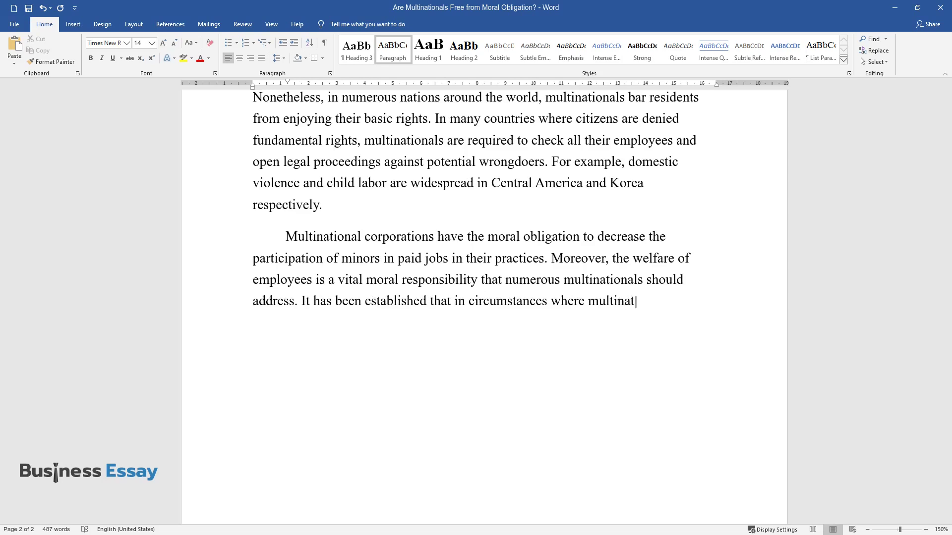
text(ional corporations are not under t)
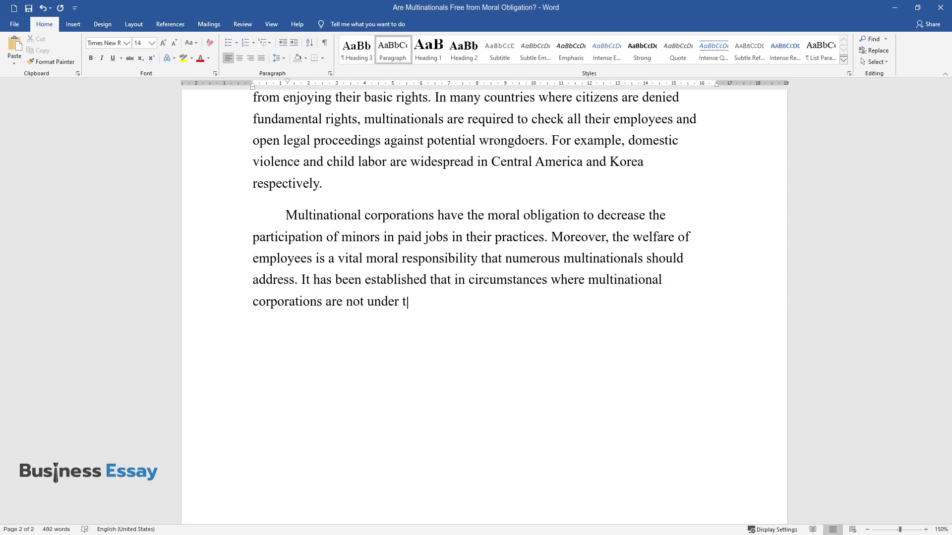
text(he obligation of underscoring mora)
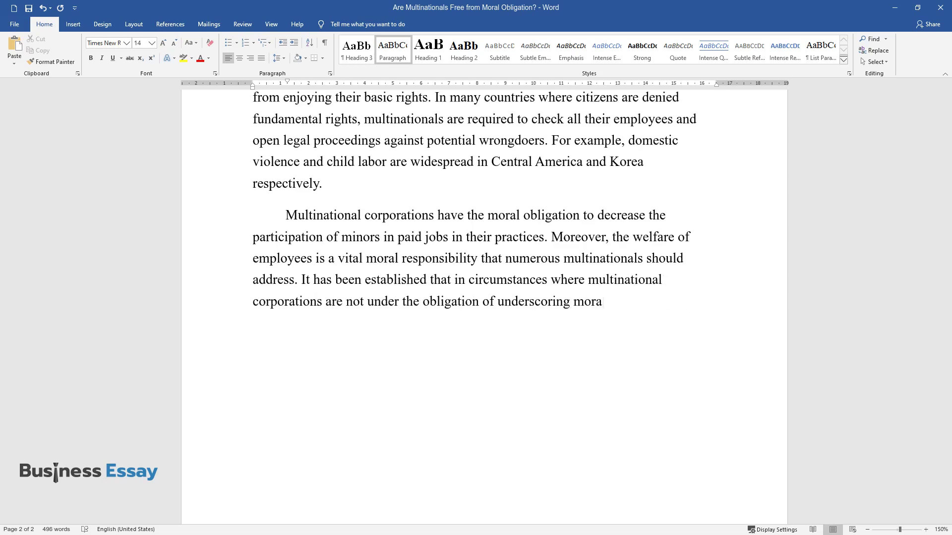
text(ls in their tasks, companies usually operate)
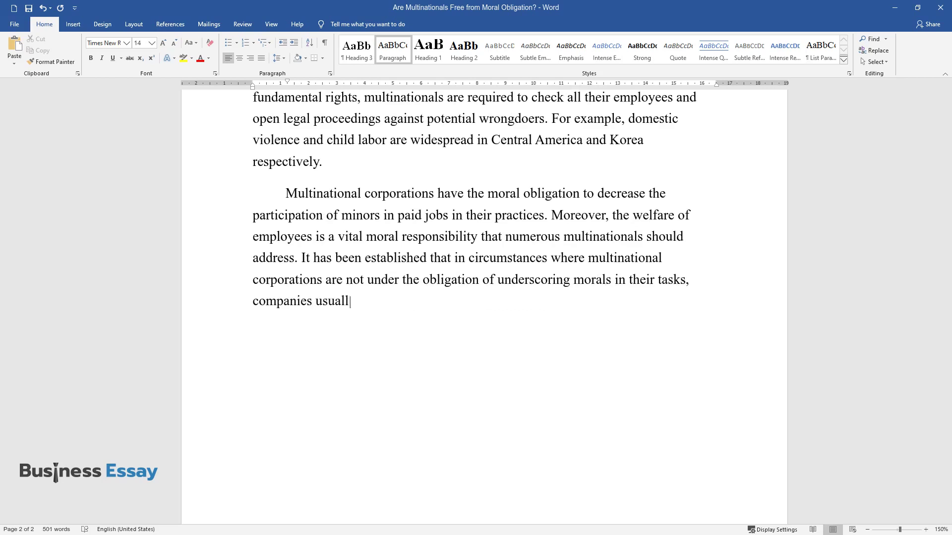
text( against societal anticipa)
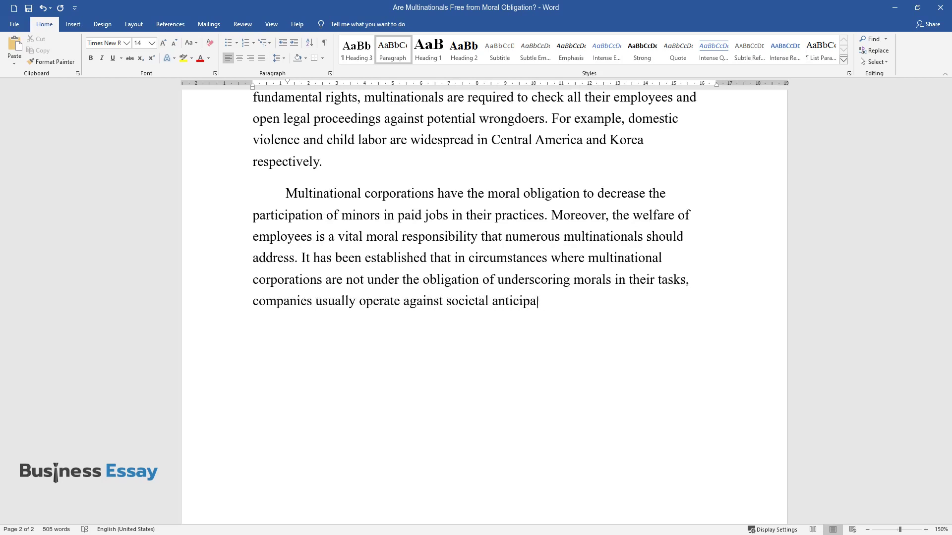
text(tions. Multinationals have a moral responsi)
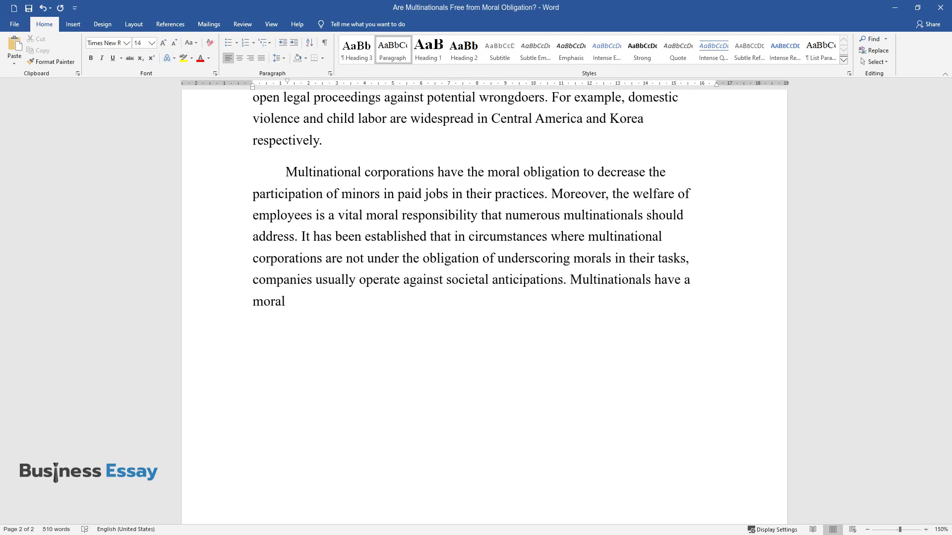
text(bility in identifying empl)
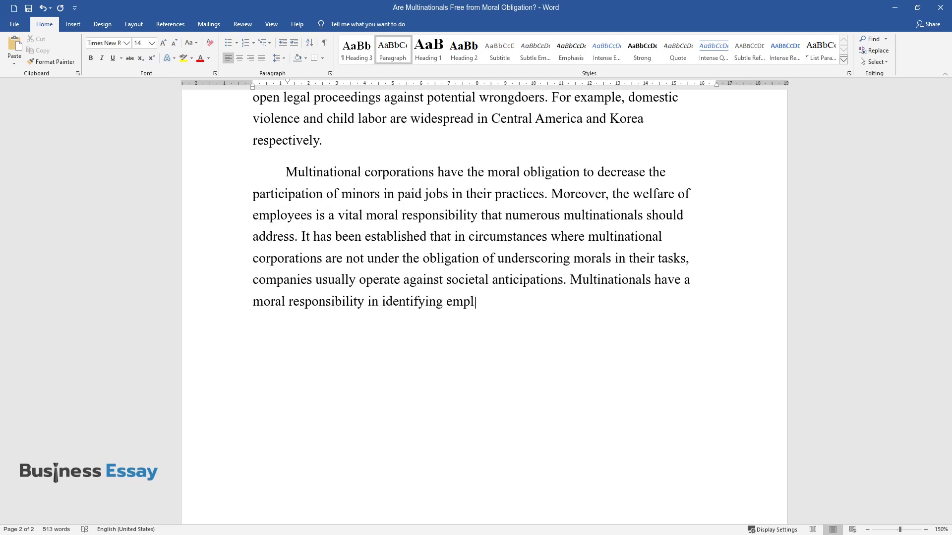
text(oyees' freedom of physical movement. On thi)
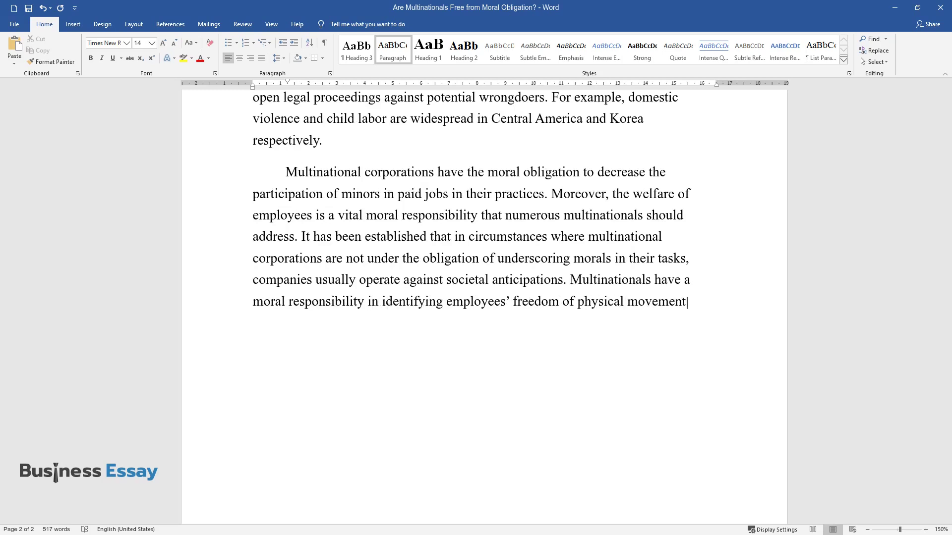
text(s note, employees should n)
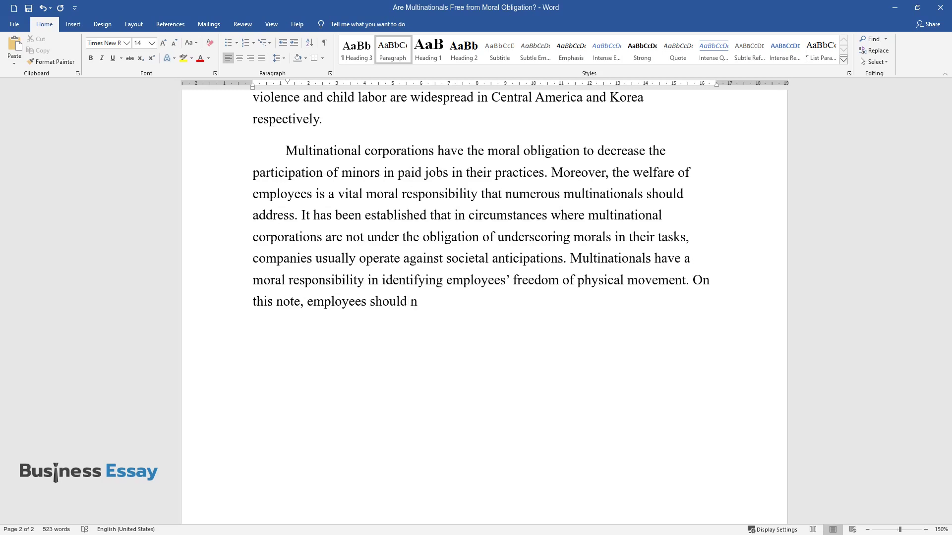
text(ot have a sense of being subjected)
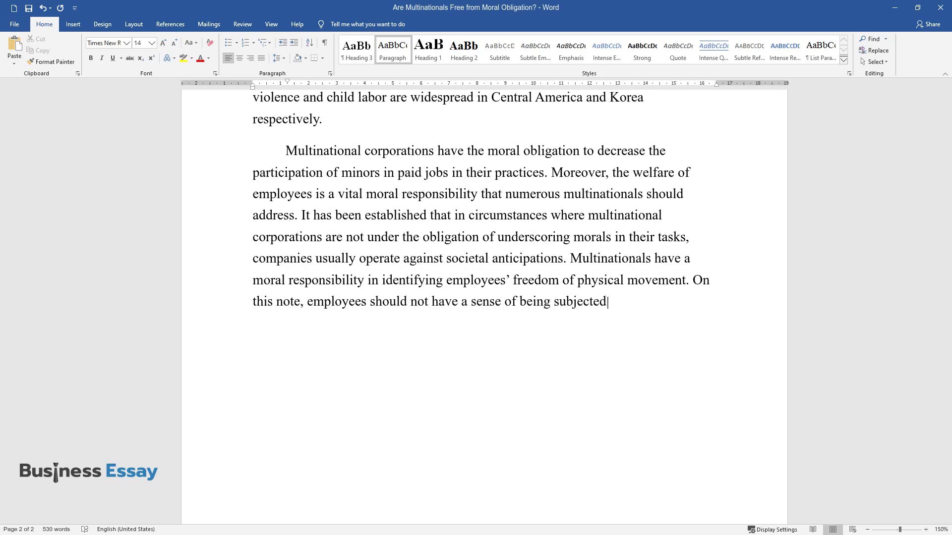
text( to stringent regulations that hind)
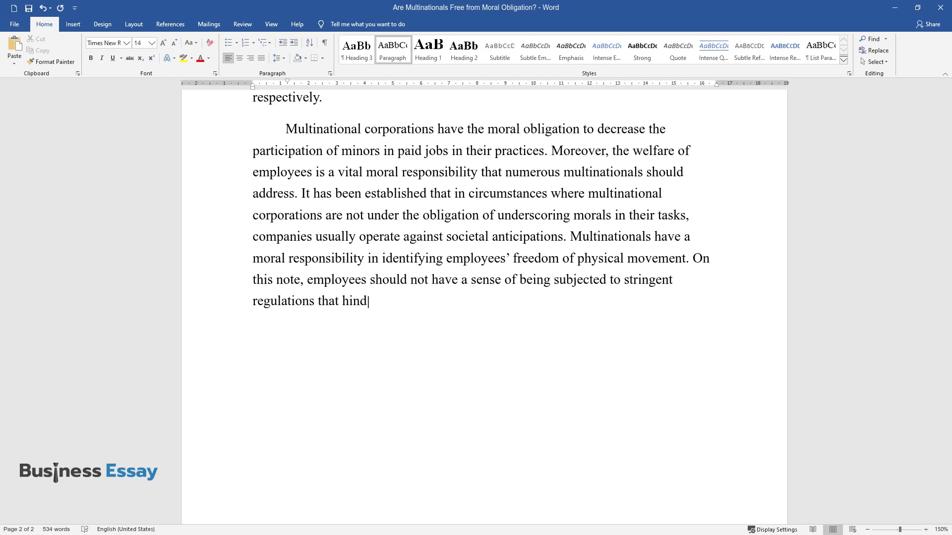
text(er their movement from situations )
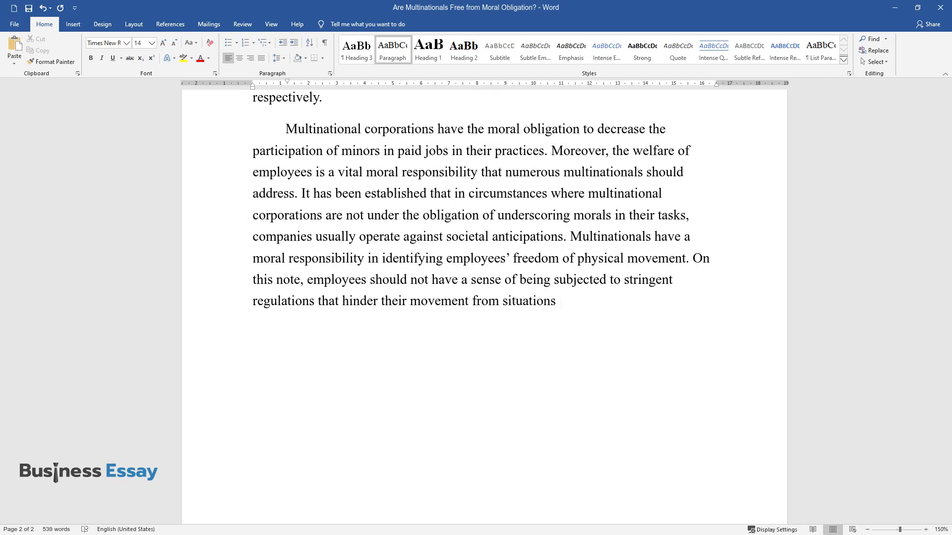
text(on the job. Furthermore, if corpora)
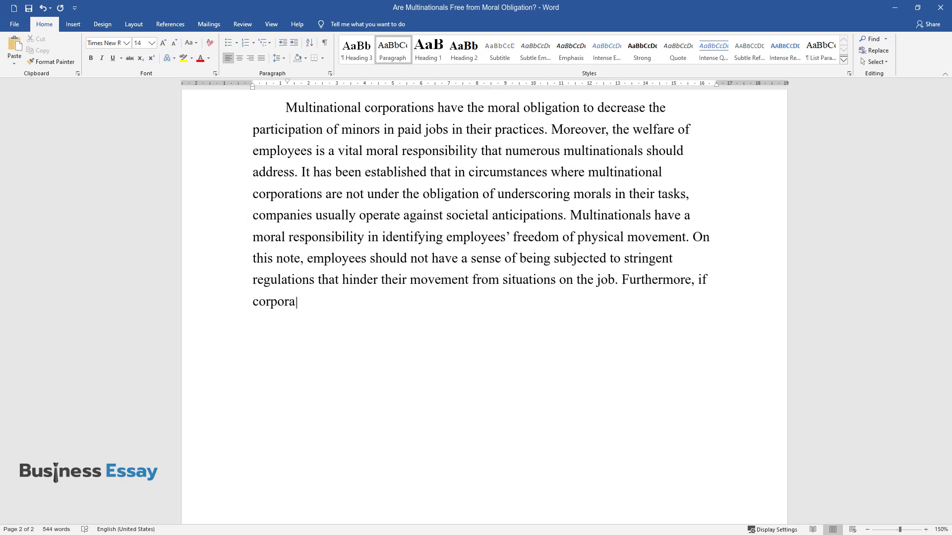
text(tions adhere to the set moral obli)
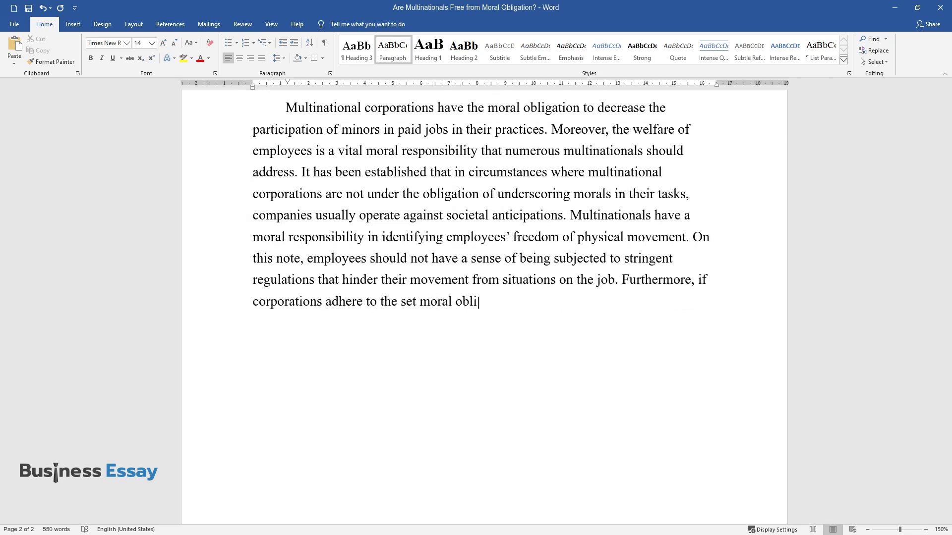
text(gations, just trials, freedom from)
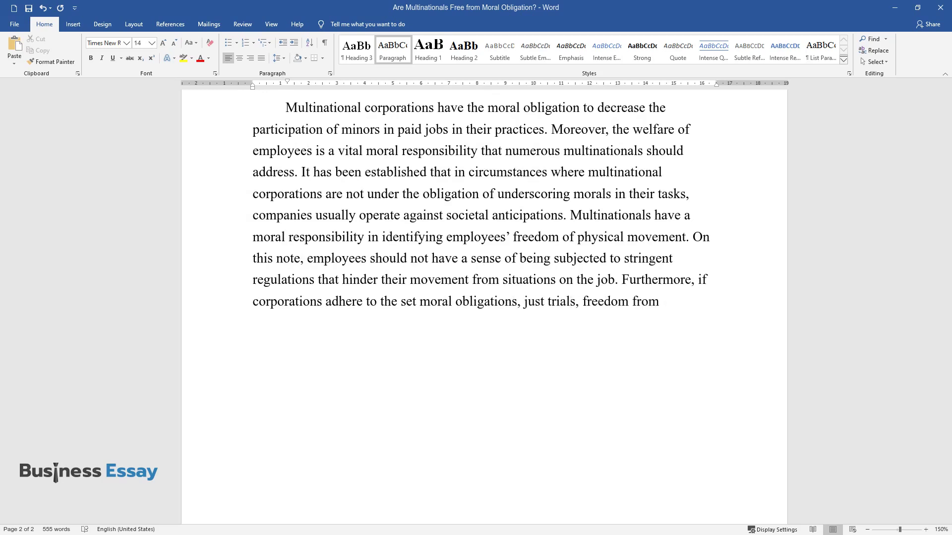
text( mistreatment, in addition to posse)
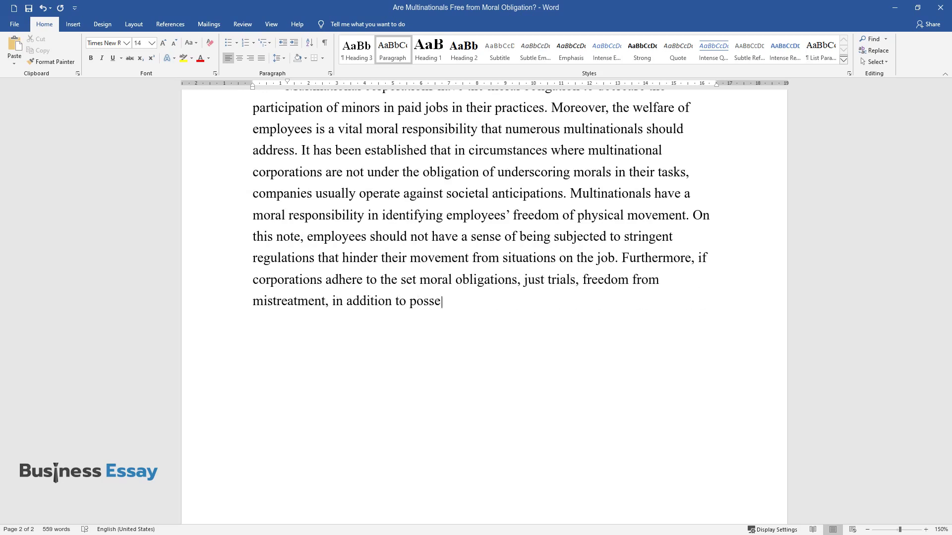
text(ssion of properties are considerabl)
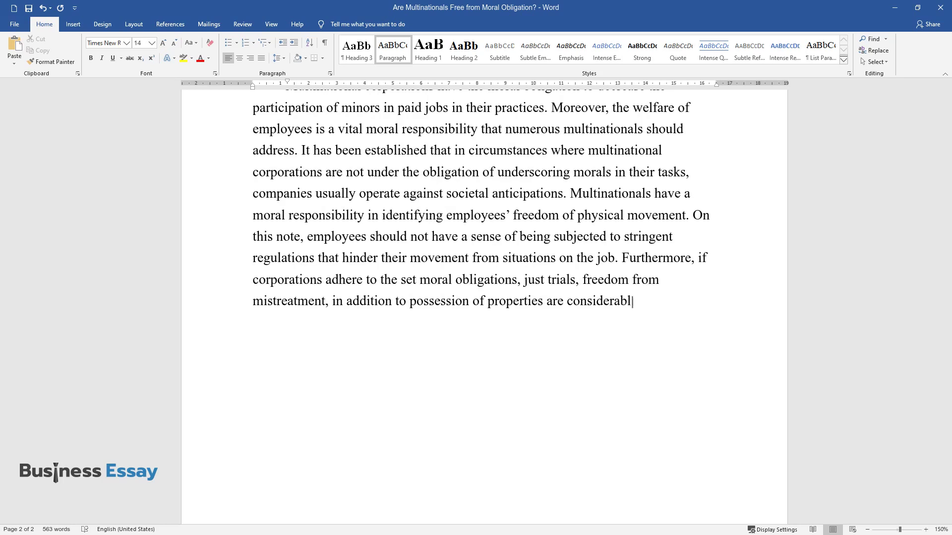
text(e liberties that their employees ought to enjoy.)
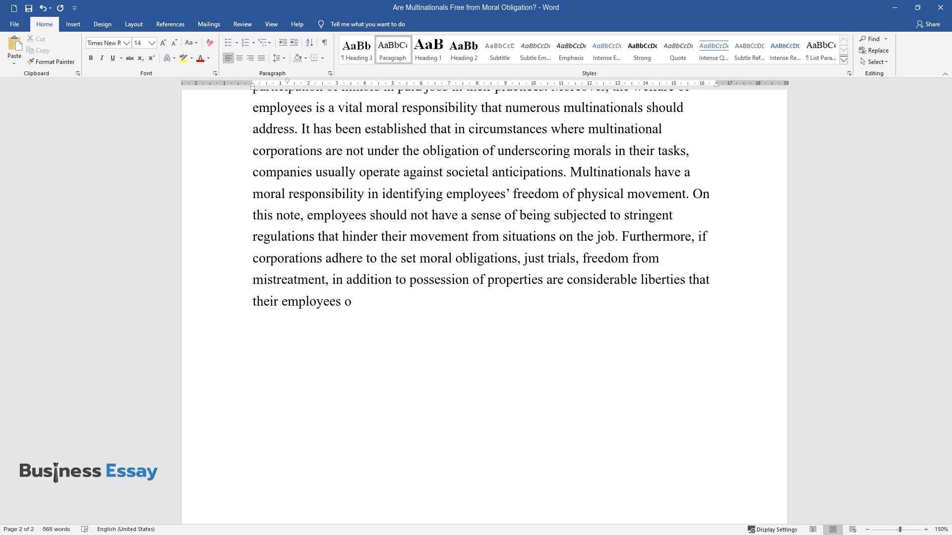
key(Return)
Step: Write the 'Labor unions have a fundamental role…' paragraph ending 'their needs are satisfied.'
text(L)
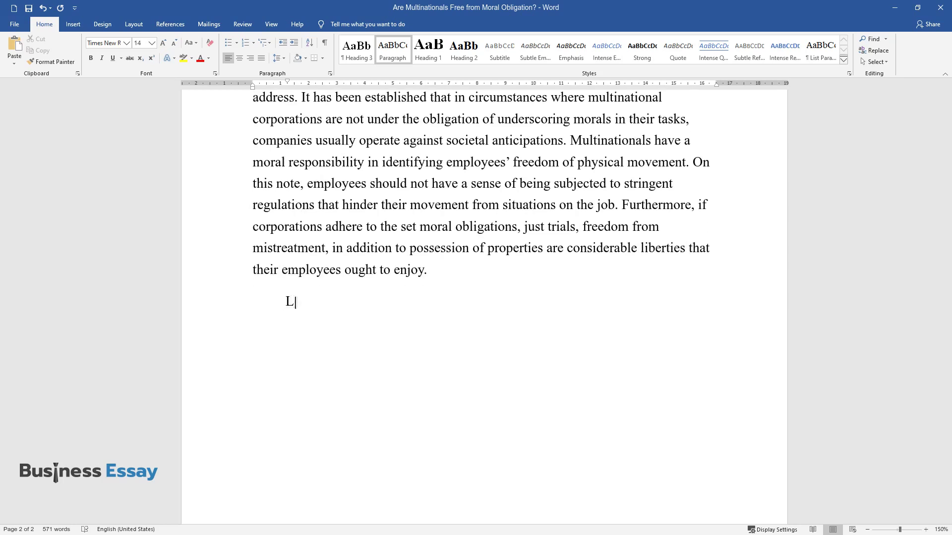
text(abor unions have a fundamental rol)
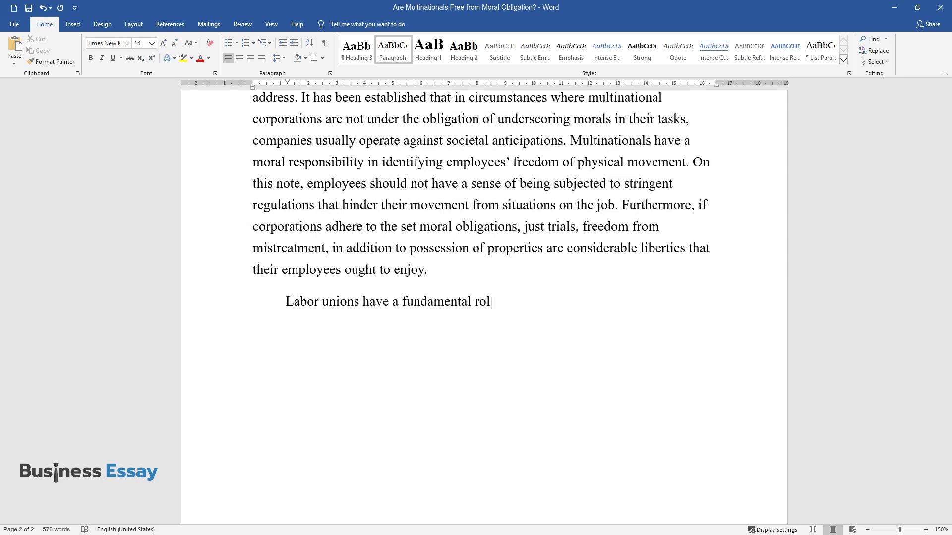
text(e in making sure that the rights of)
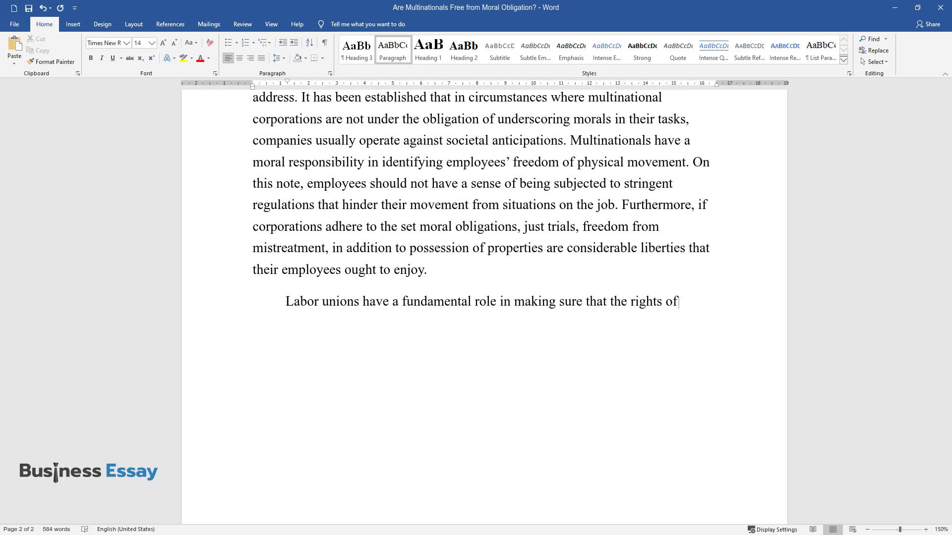
text( employees are supported and honored)
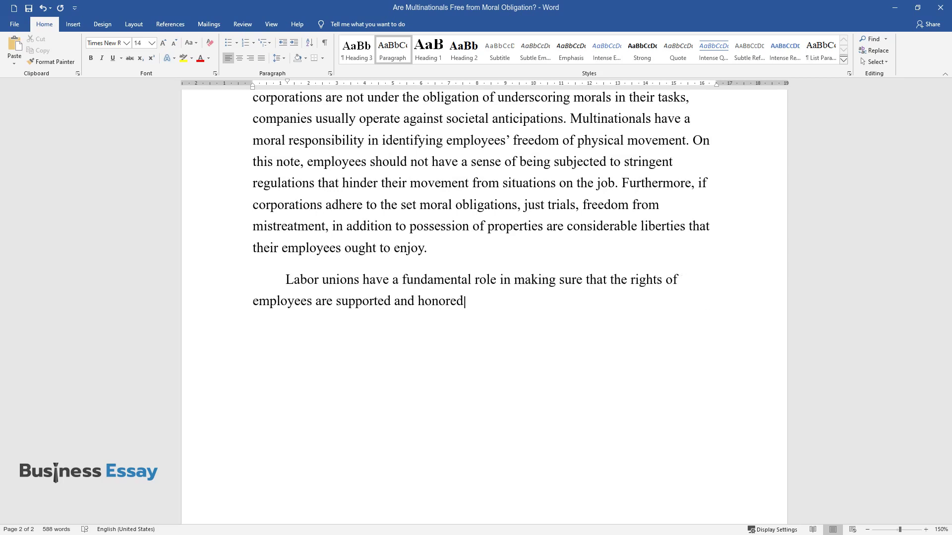
text(. In this regard, multinational cor)
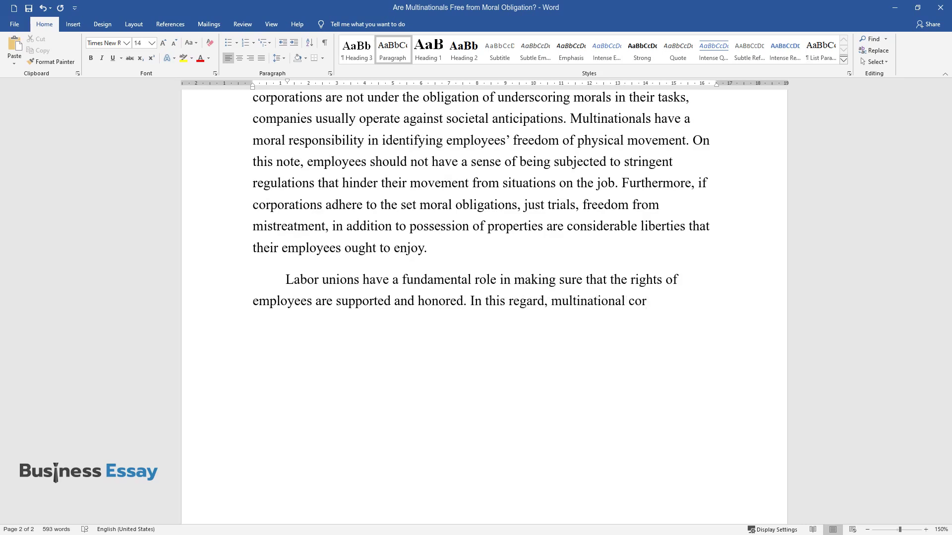
text(porations act as responsibility-bou)
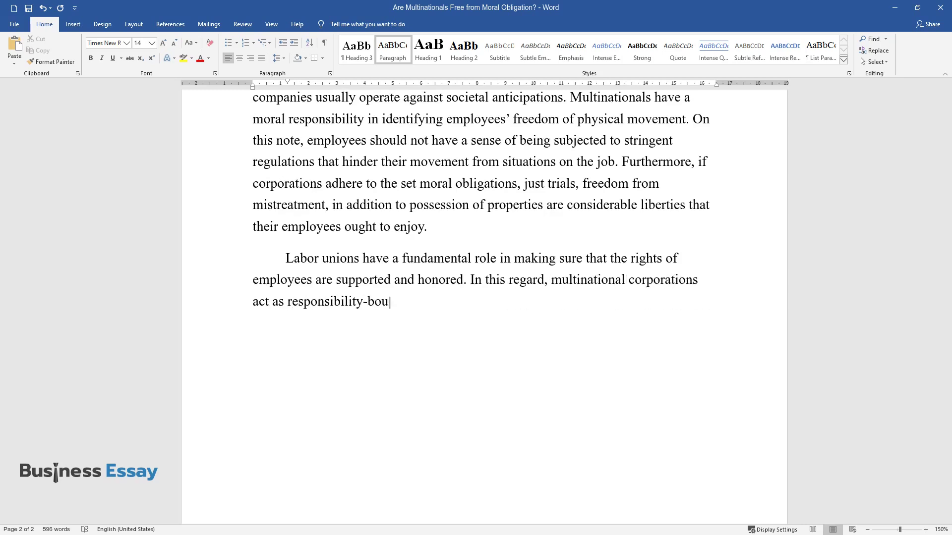
text(nd to make sure that employees refr)
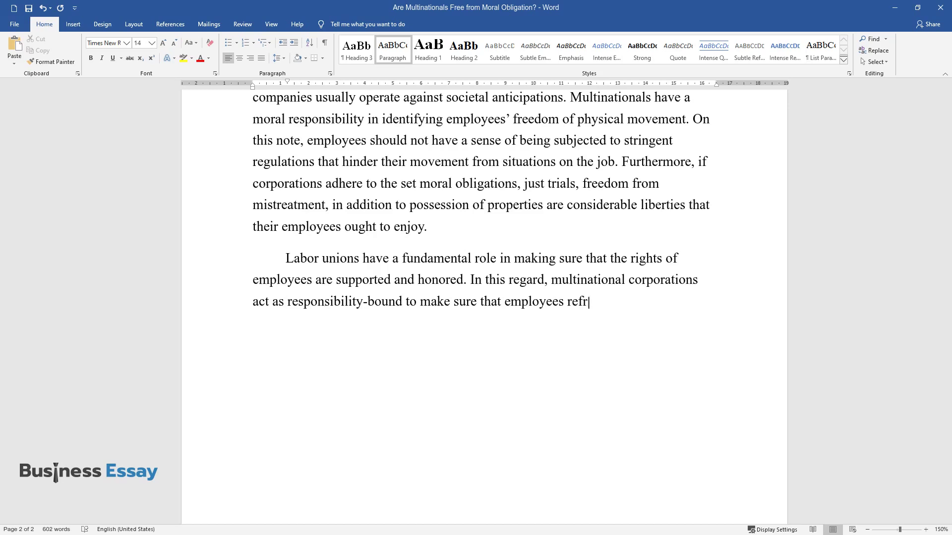
text(ain from spirited campaigns and pol)
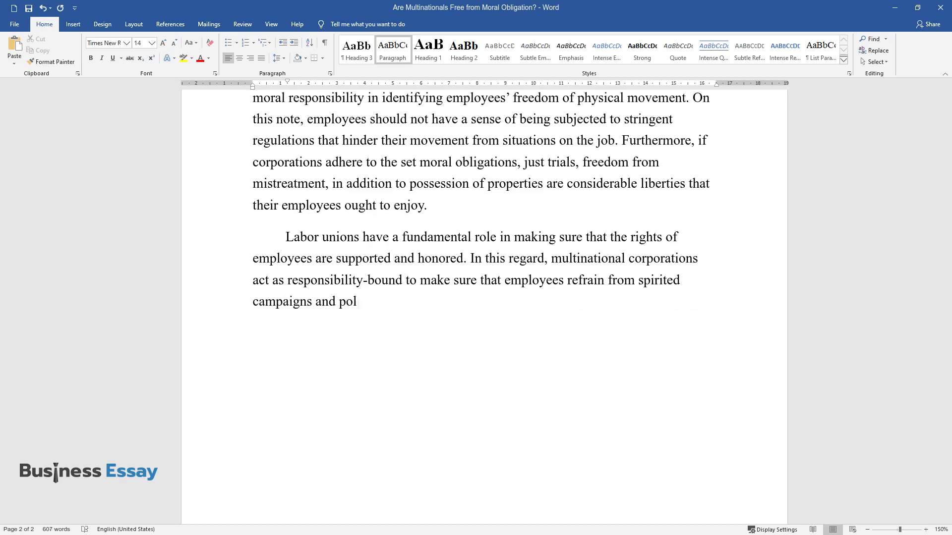
text(icies that bar the development of wo)
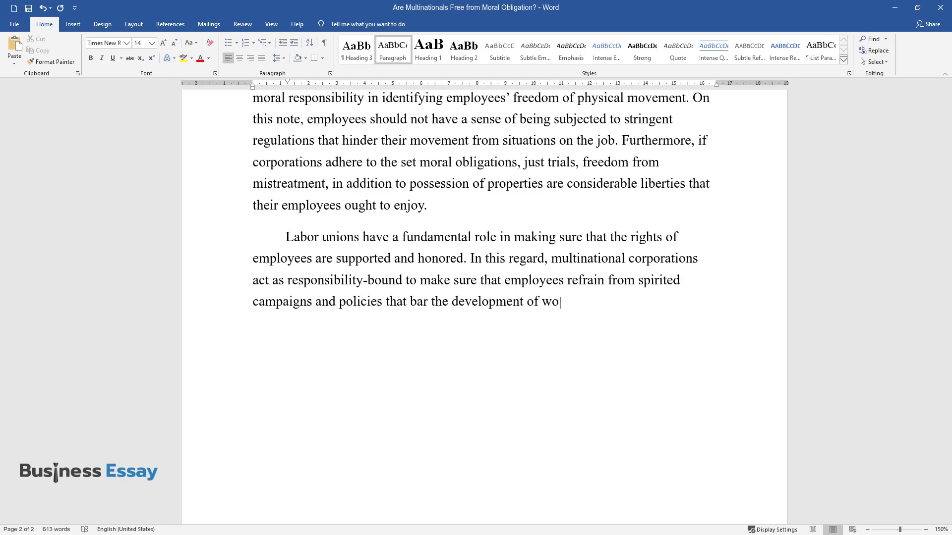
text(rkers' unions through influencing host nations to di)
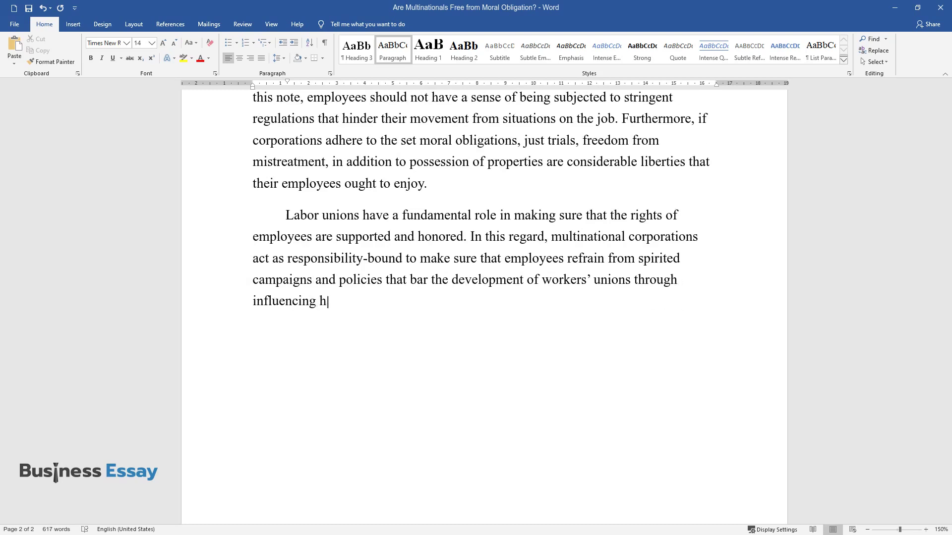
text(scourage their eme)
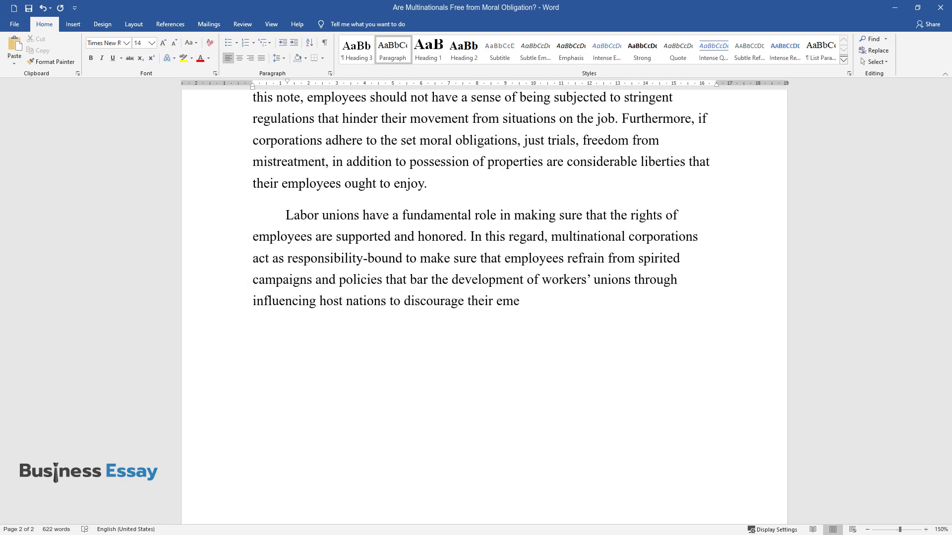
text(rgence. Companies have a moral responsibility of des)
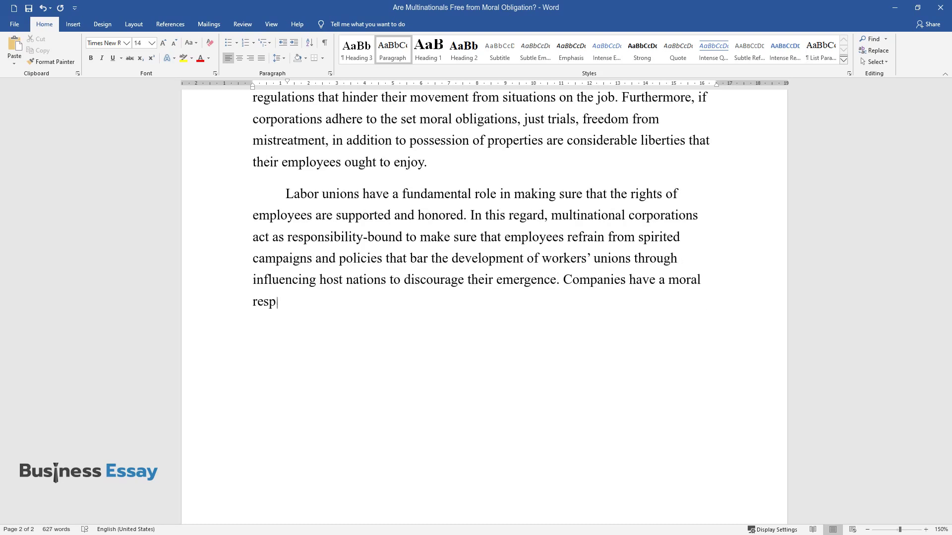
text(isting from backing autocratic prac)
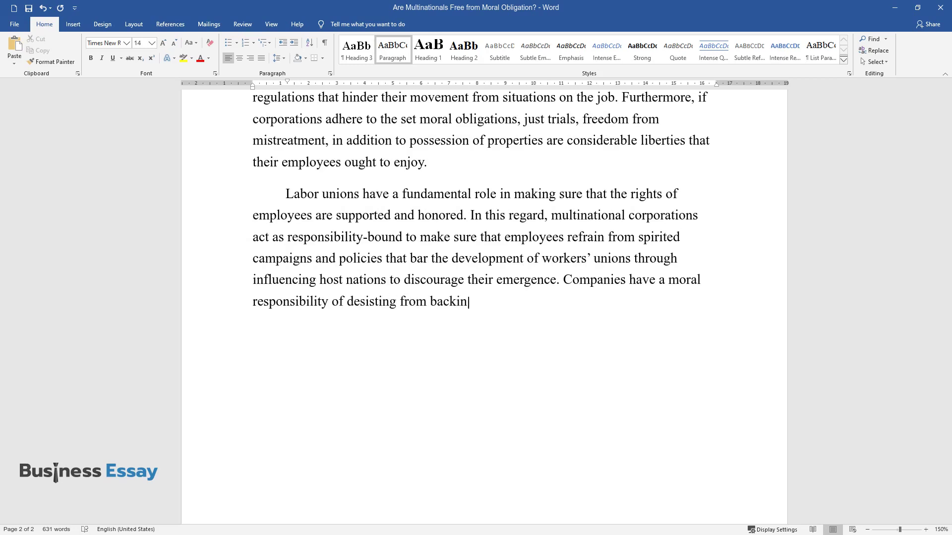
text(tices in upcoming )
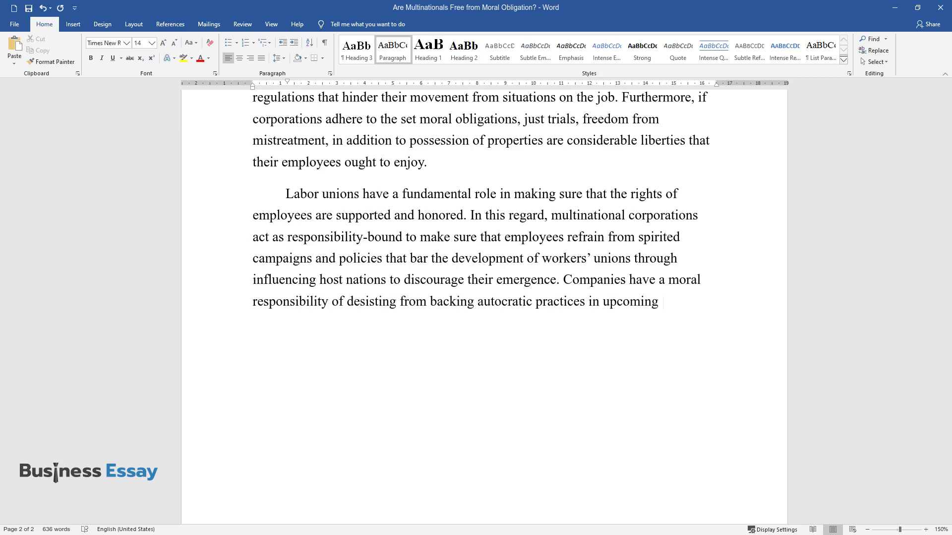
text(democracies, over and above giving )
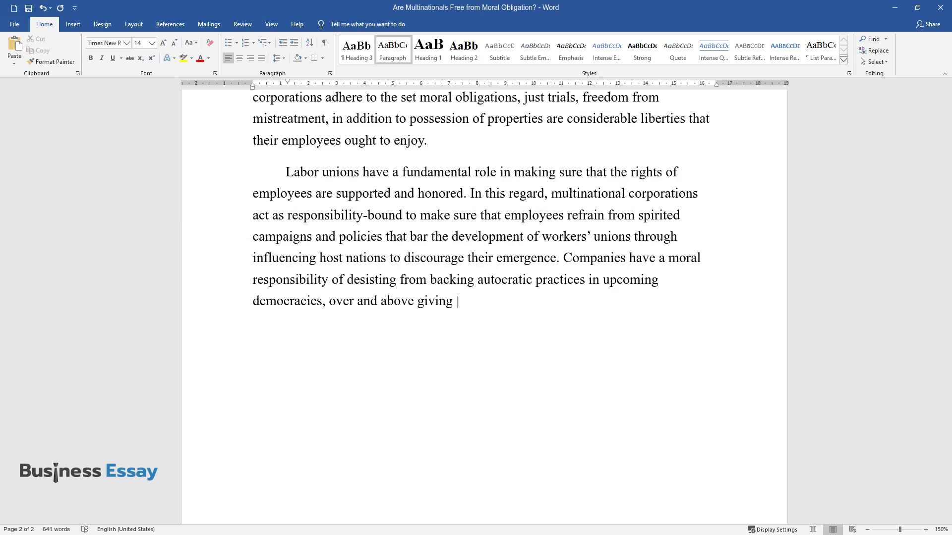
text(bribes to public representatives. T)
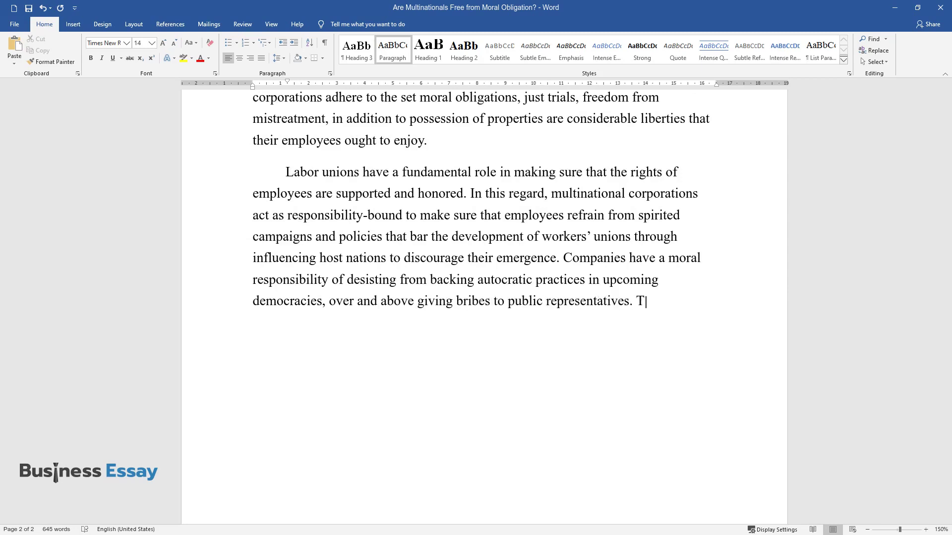
text(hese tasks ensure that employees ar)
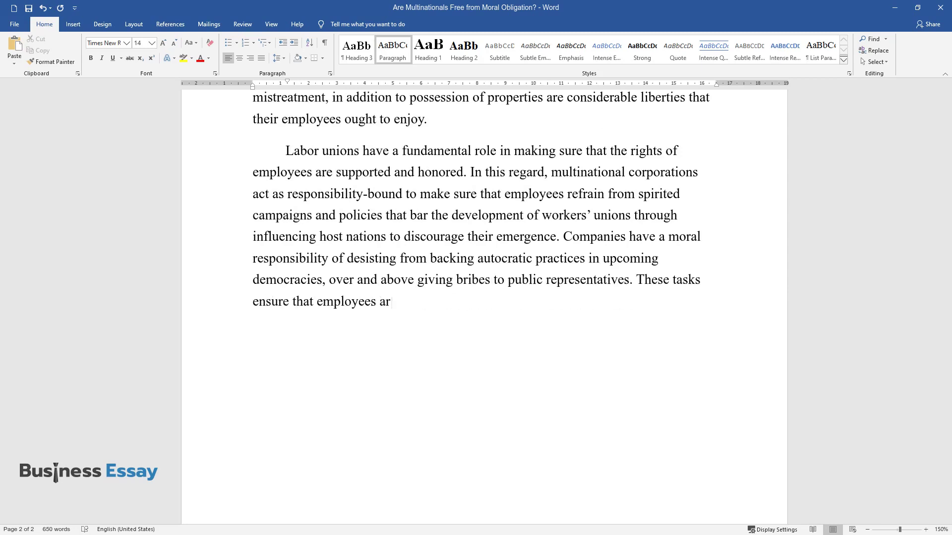
text(e not oppressed and their needs are)
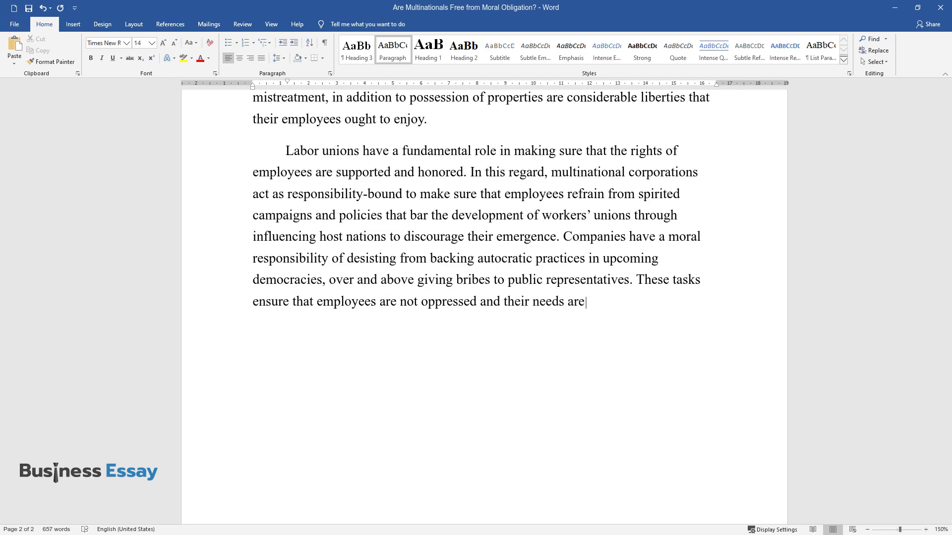
text( satisfied.)
key(Return)
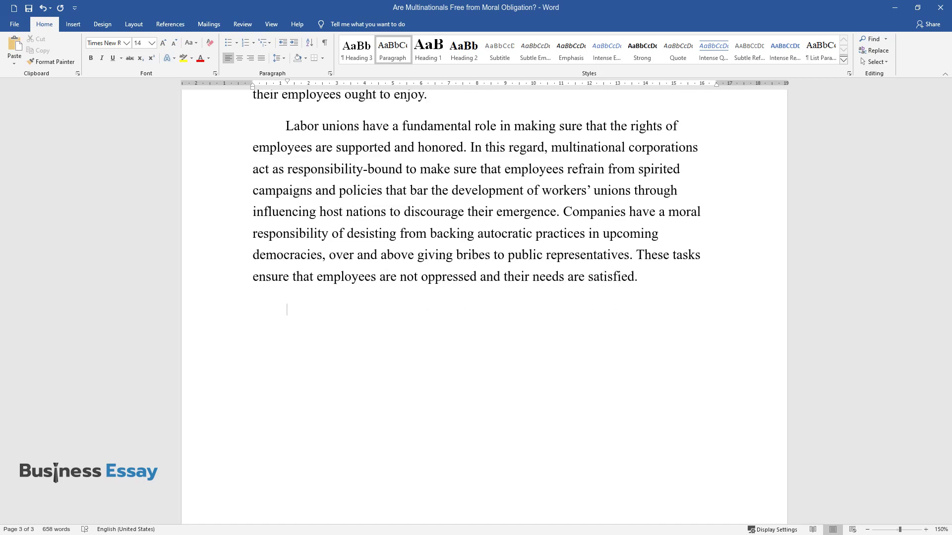
Step: Begin the paragraph 'Multinational corporations are often deemed powerhouses…' on international laws and business ethics
text(Multinational corpora)
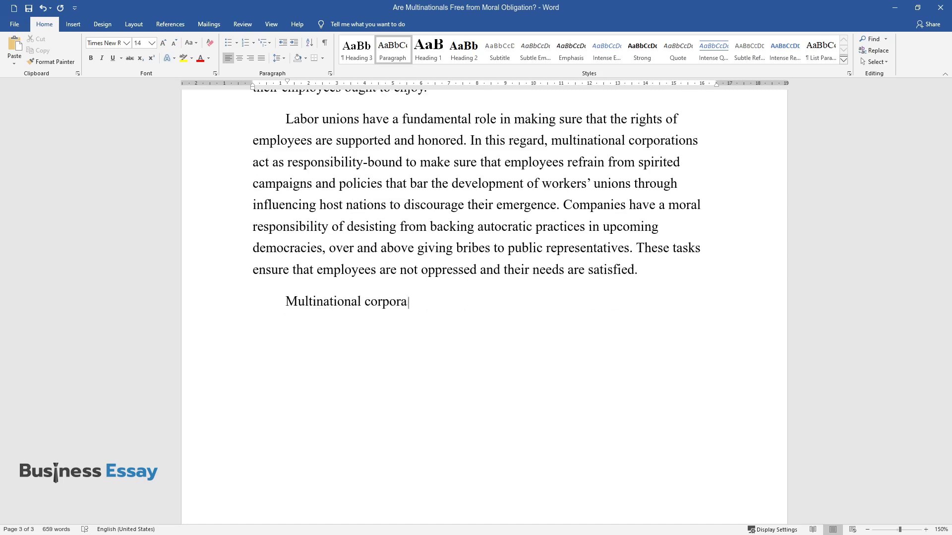
text(tions are often deemed powerhouses )
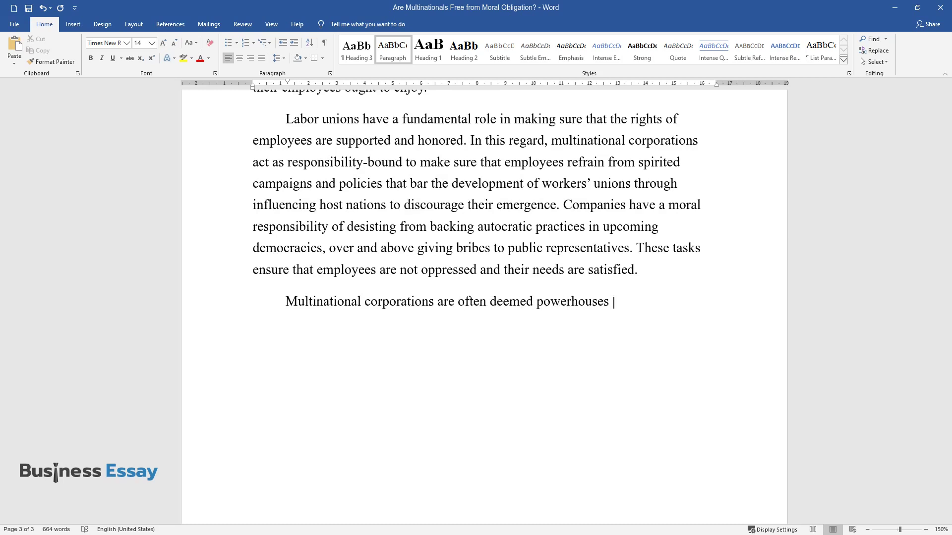
text(in their operations across the globe. Altho)
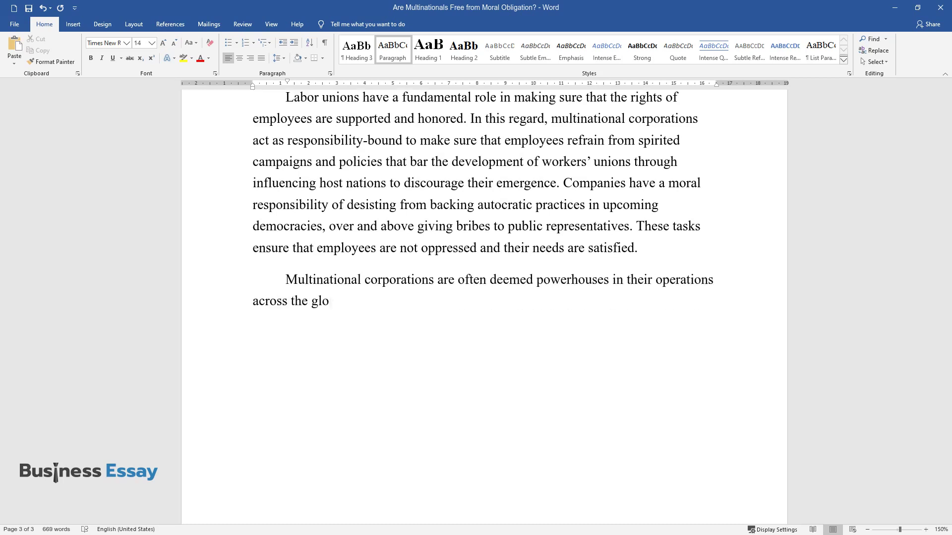
text(ugh in some nations compan)
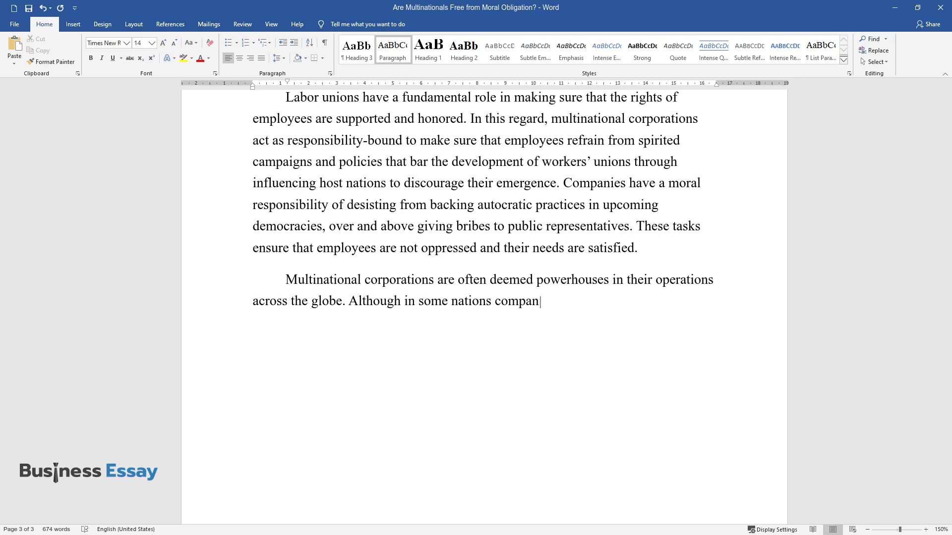
text(ies have their monopoly in certain)
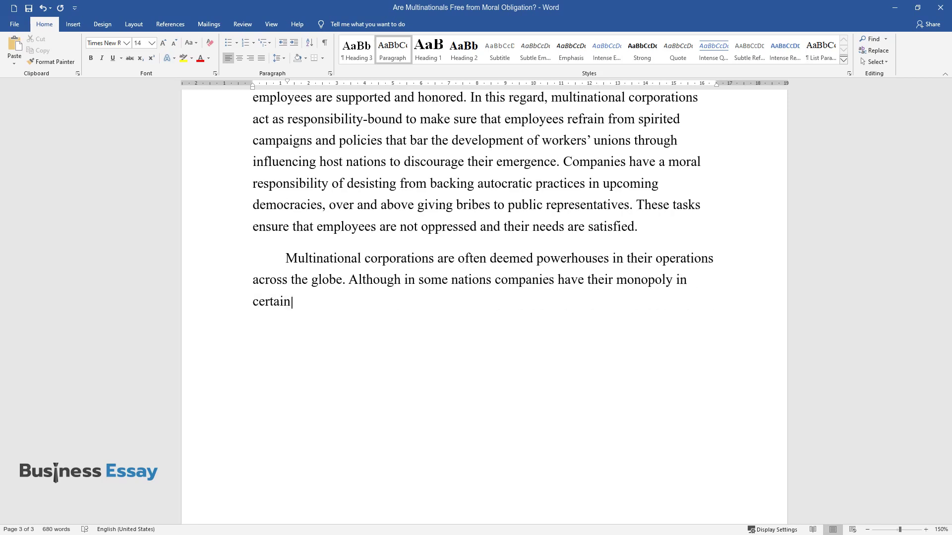
text( facets, a point of concern is that )
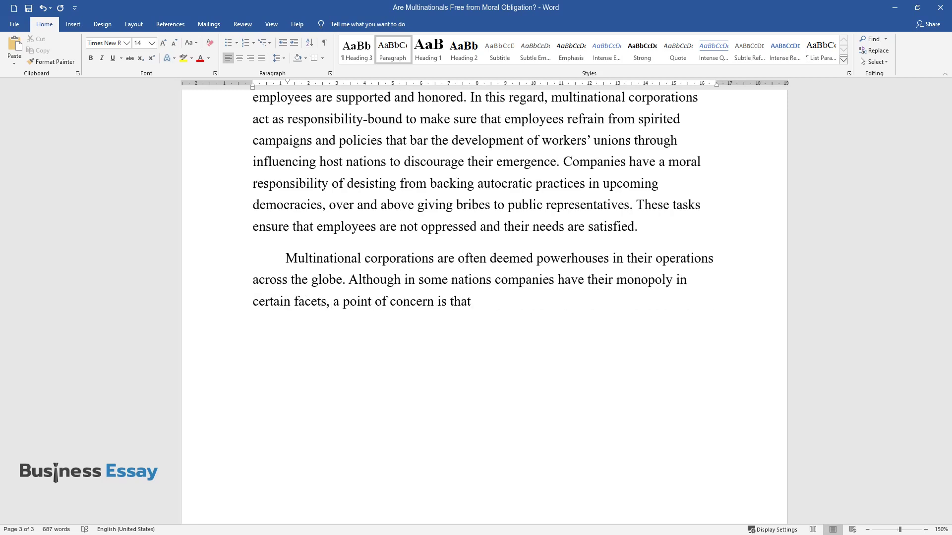
text(corporations should not practice unjustifiable rights. They)
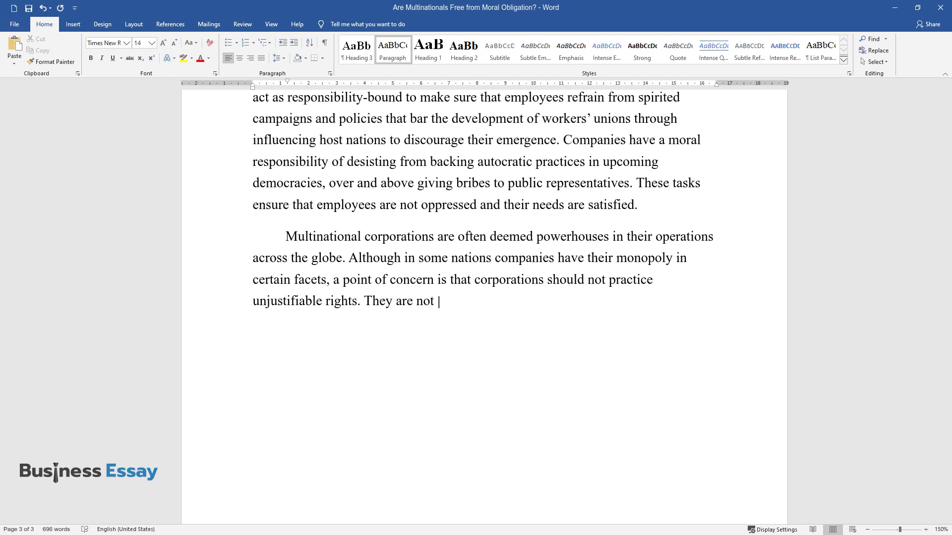
text( are not free from all moral responsibiliti)
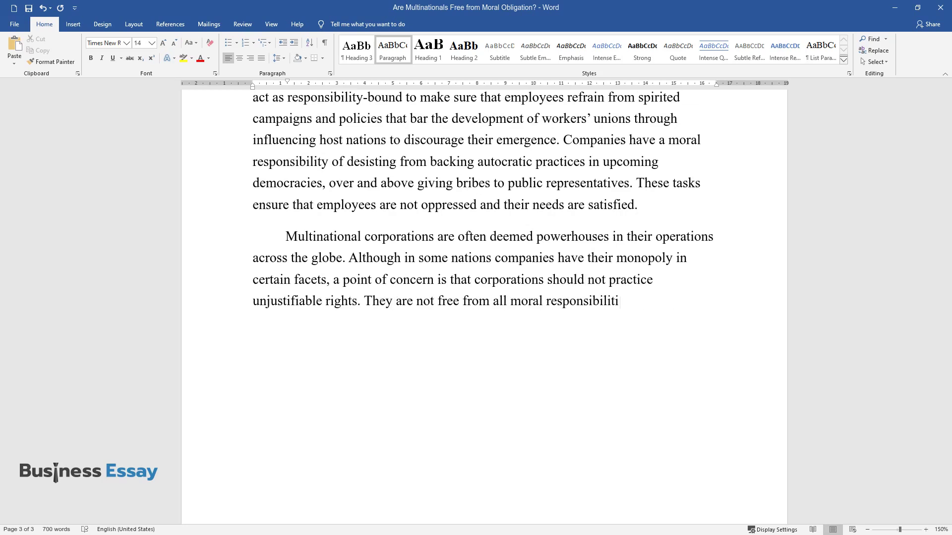
text(es, and cannot practice wh)
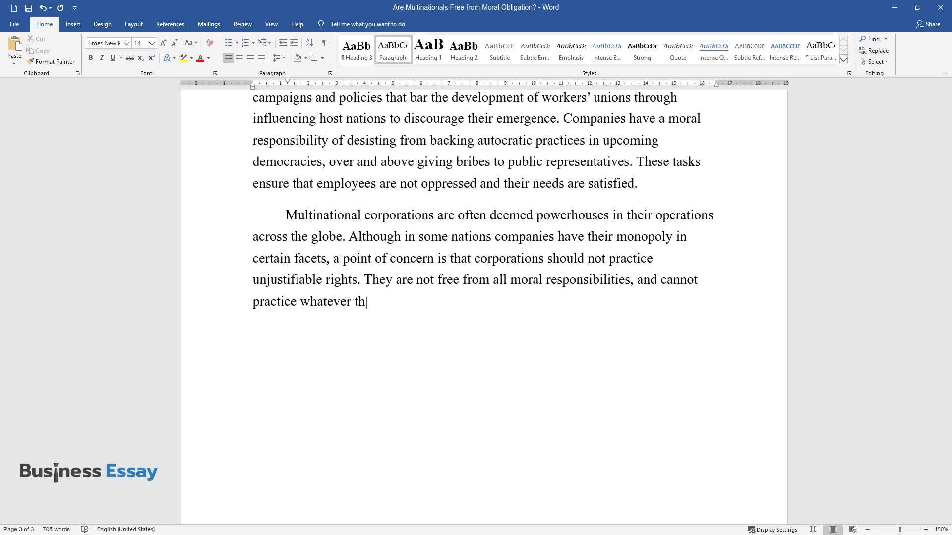
text(atever they desire. Moral responsibility an)
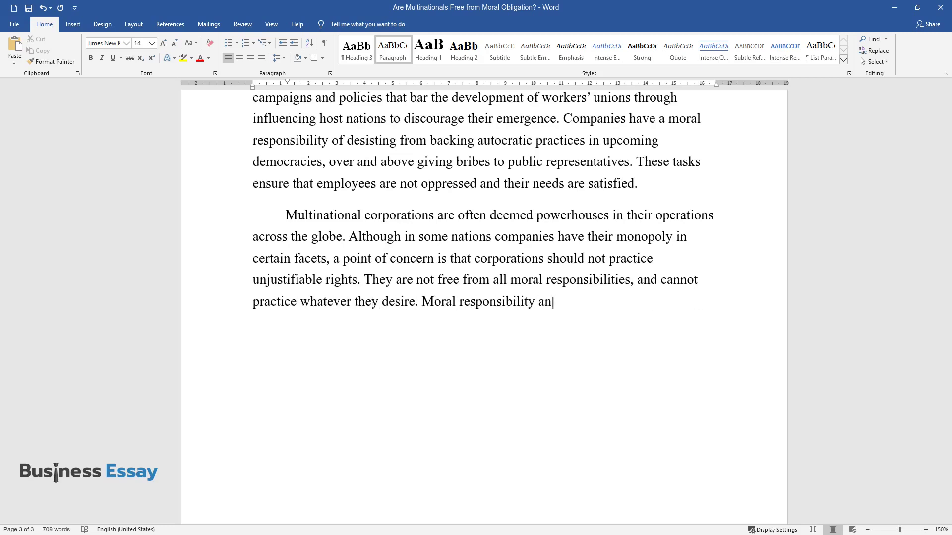
text(d business ethics are crucial for operations in corp)
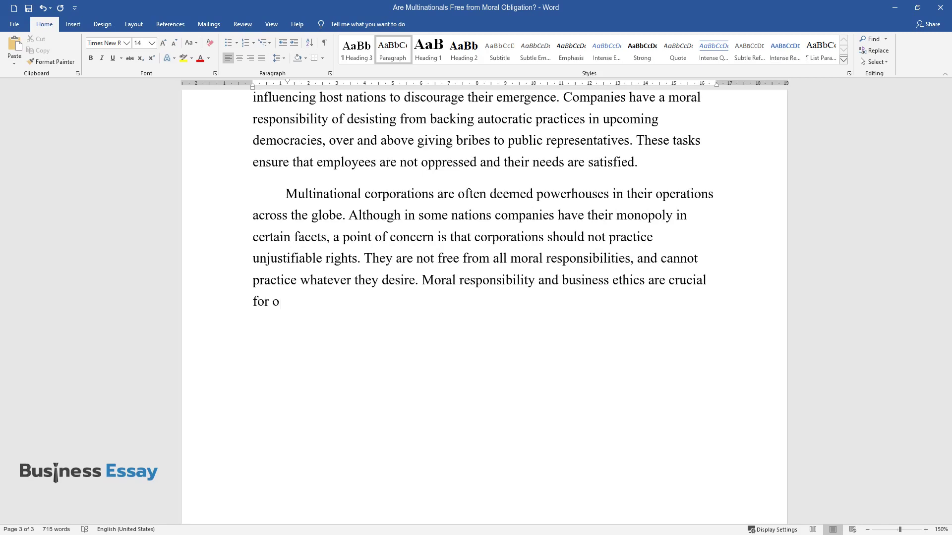
text(orations, particu)
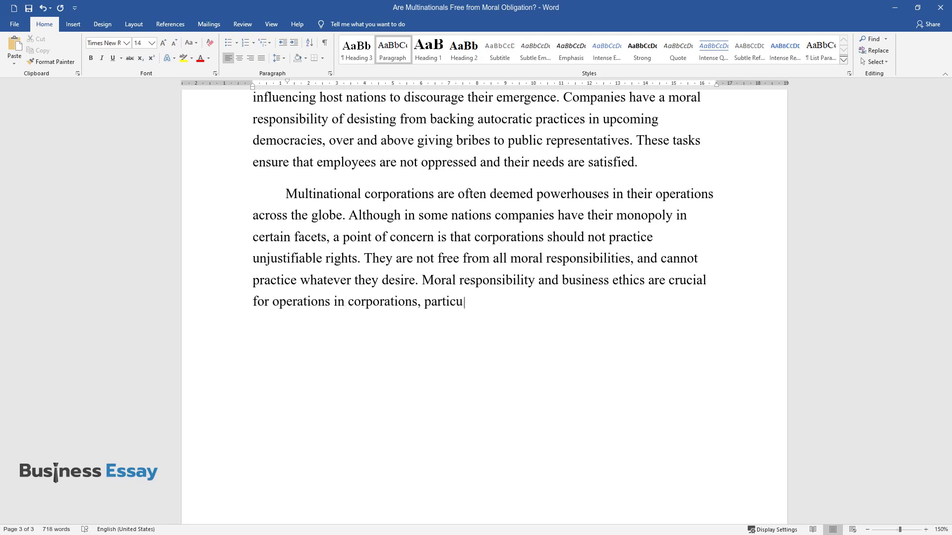
text(larly because companies exercise su)
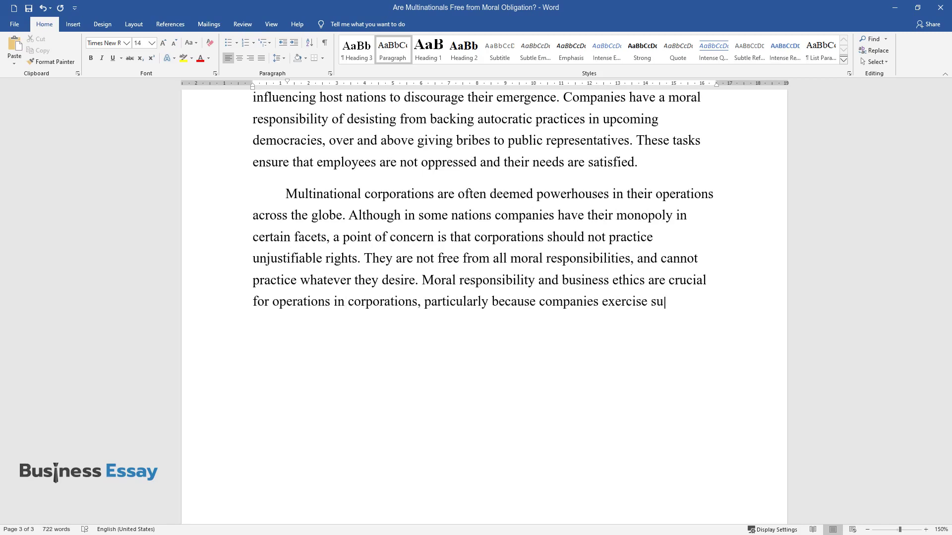
text(premacy over one another and shoul)
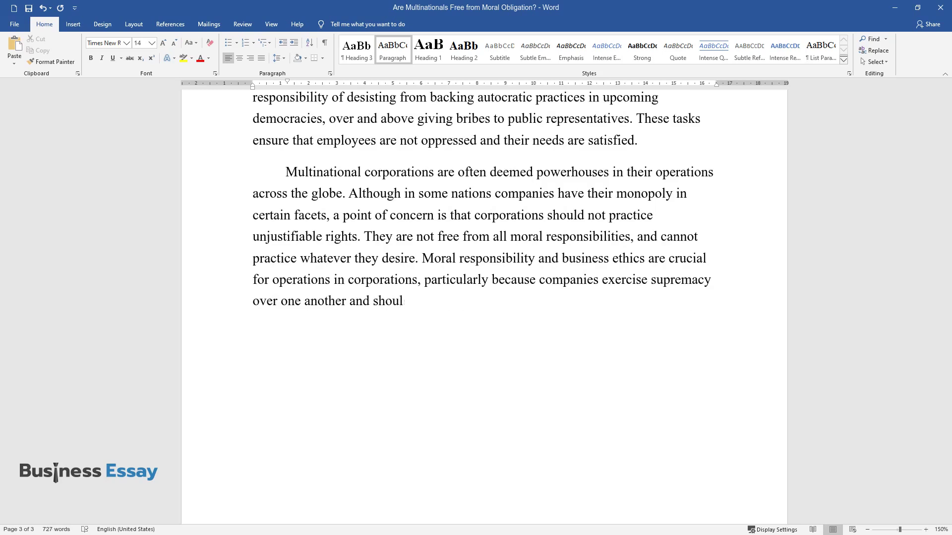
text(d abide by international laws and )
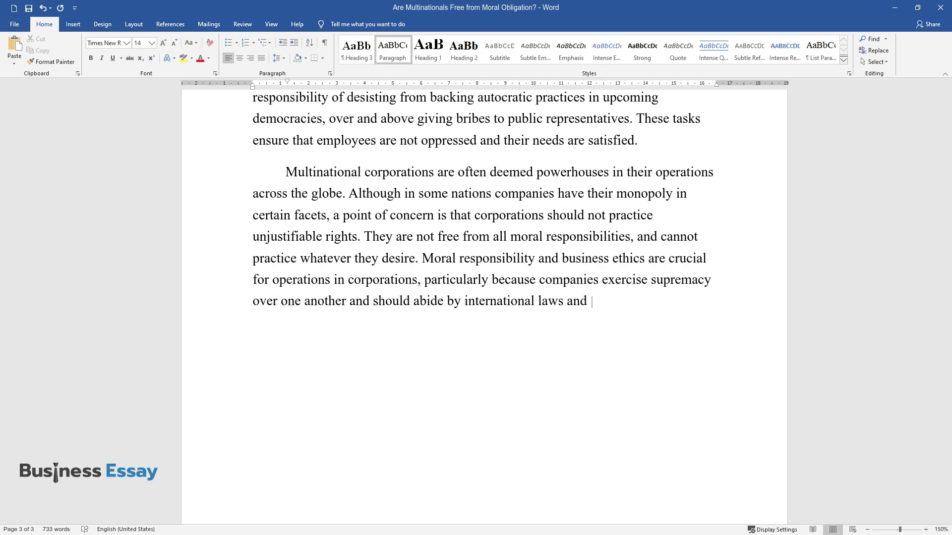
text(directives. Moral obligati)
text(on is vi)
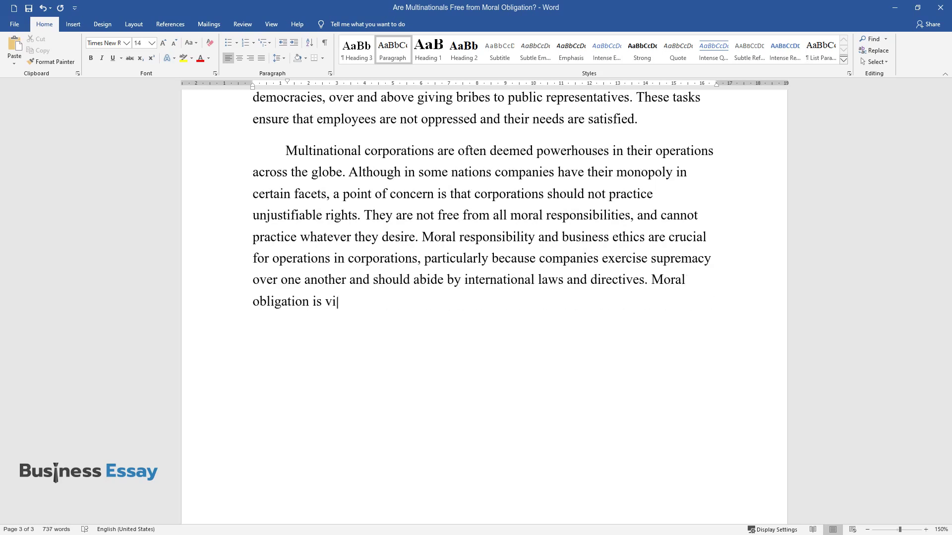
text(tal since it makes multinational co)
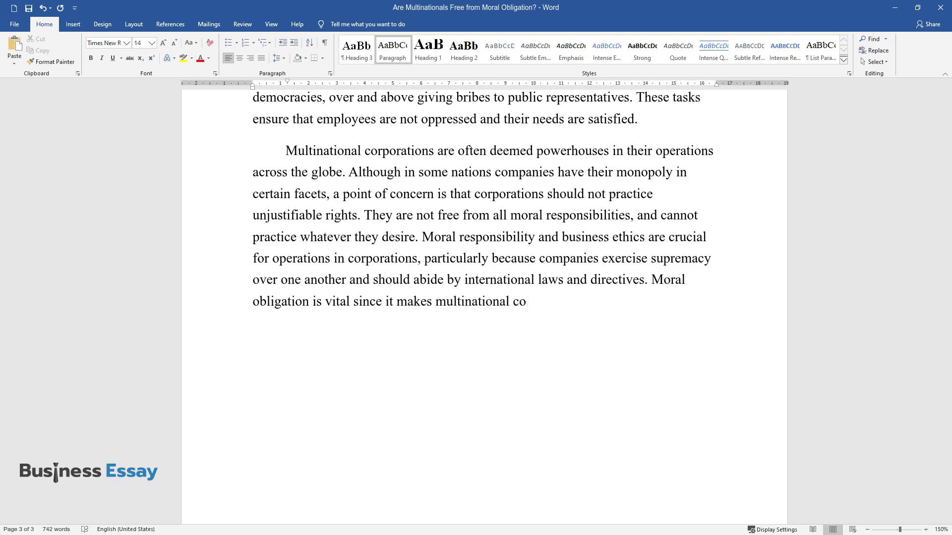
text(rporations around the world abide b)
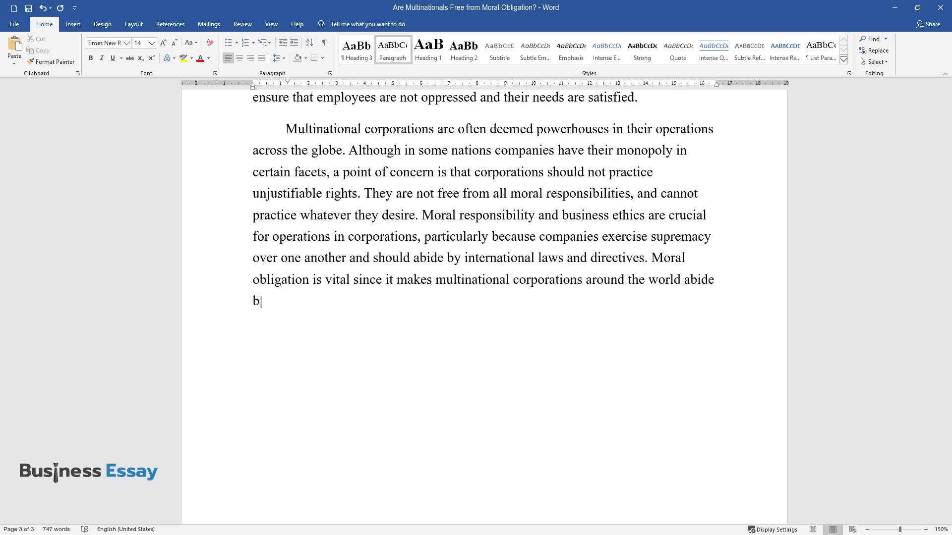
text(y all the facets associated with bu)
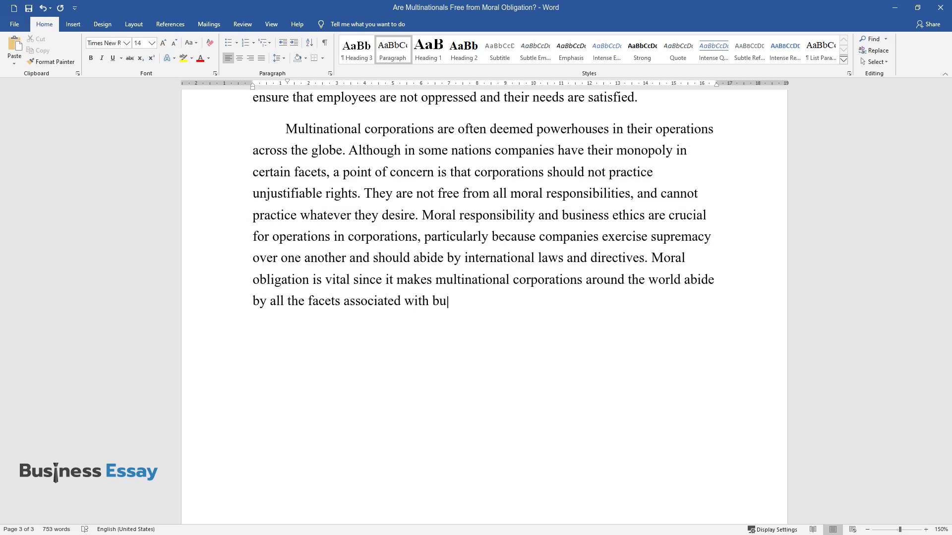
text(siness ethics. Executives in some )
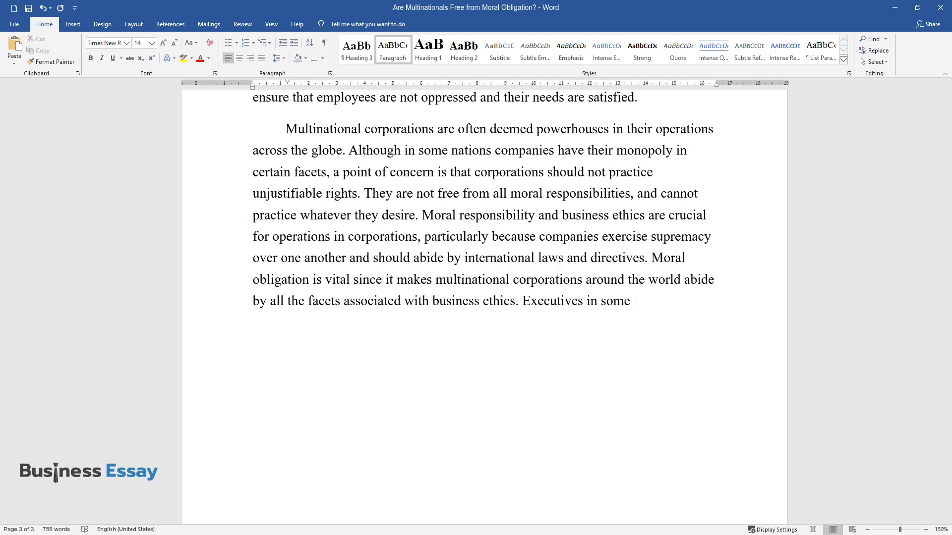
text(corporations wrongly think that mee)
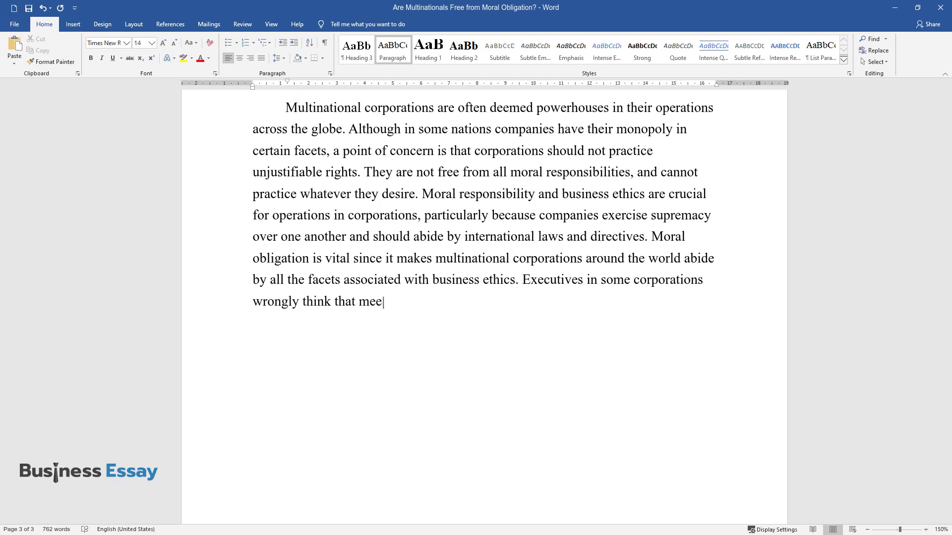
text(ting ethical and moral obligations)
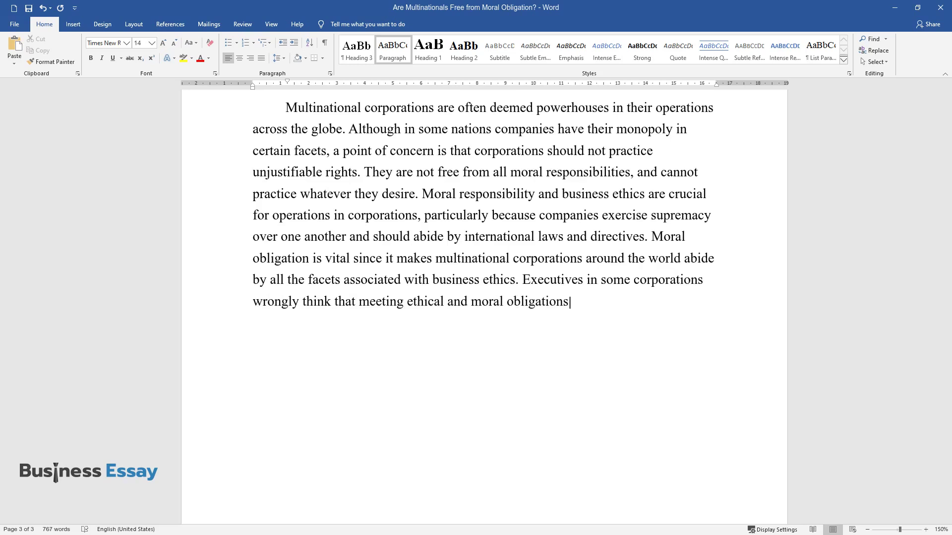
text( is a negative approach to decreasing their)
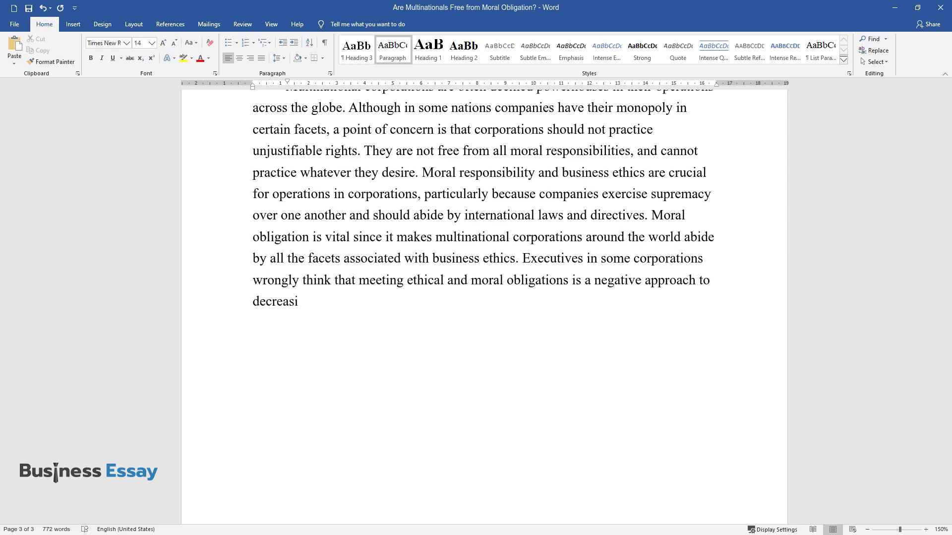
text( profitability since it is)
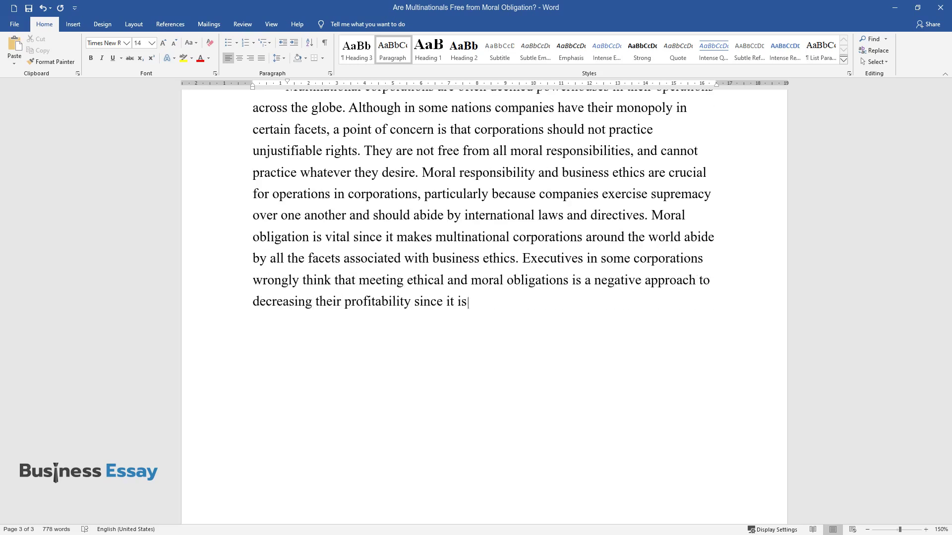
text( an additional expense to be incurr)
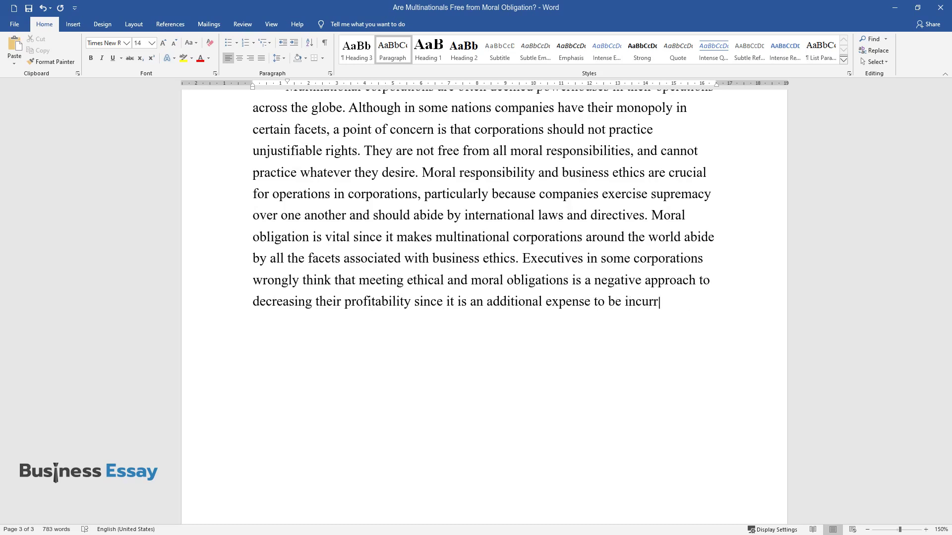
text(ed. Nevertheless, multinational co)
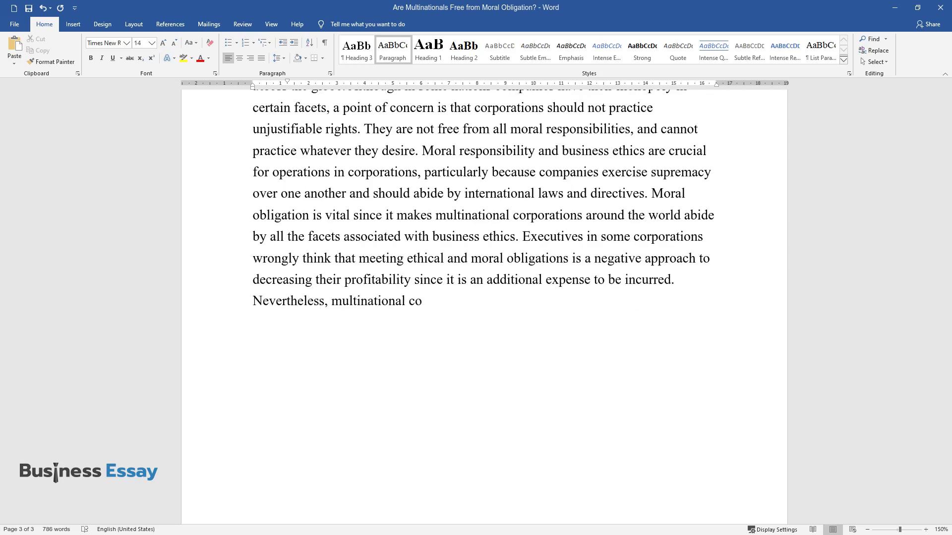
text(rporations across the globe have t)
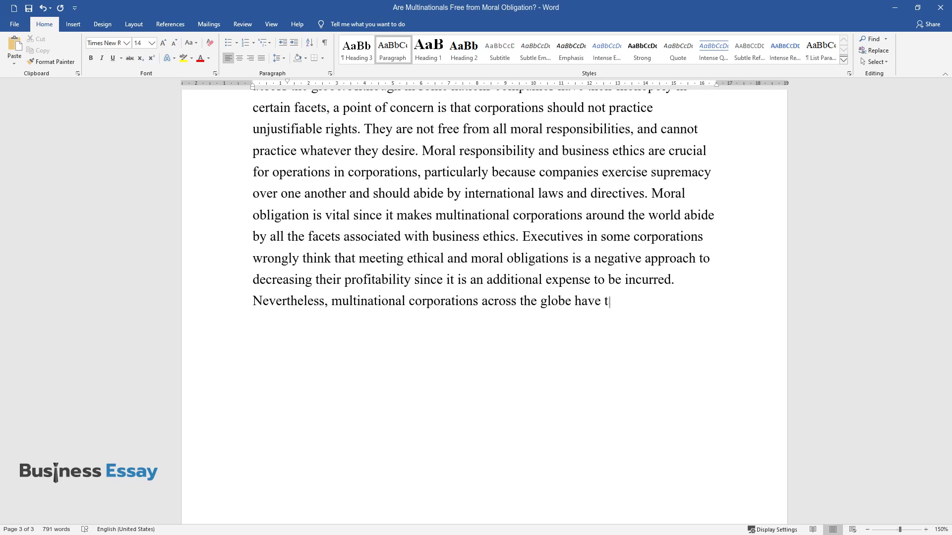
text(o accomplish moral responsibility t)
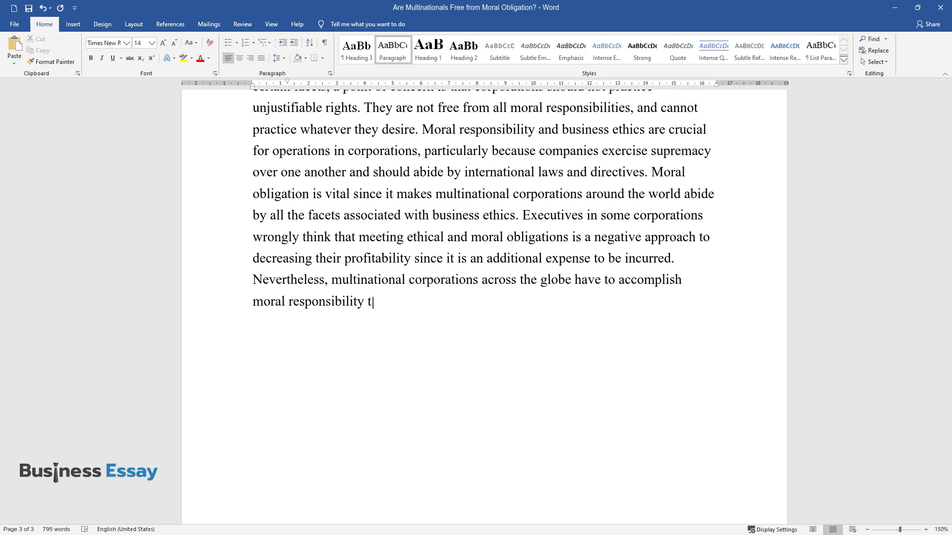
text(o succeed in both the short and lon)
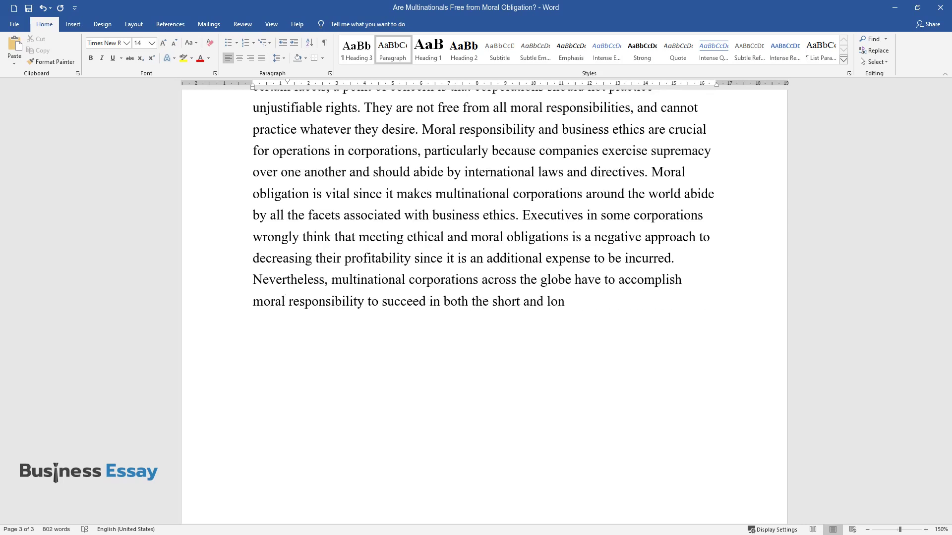
text(g term. By satisfying their moral )
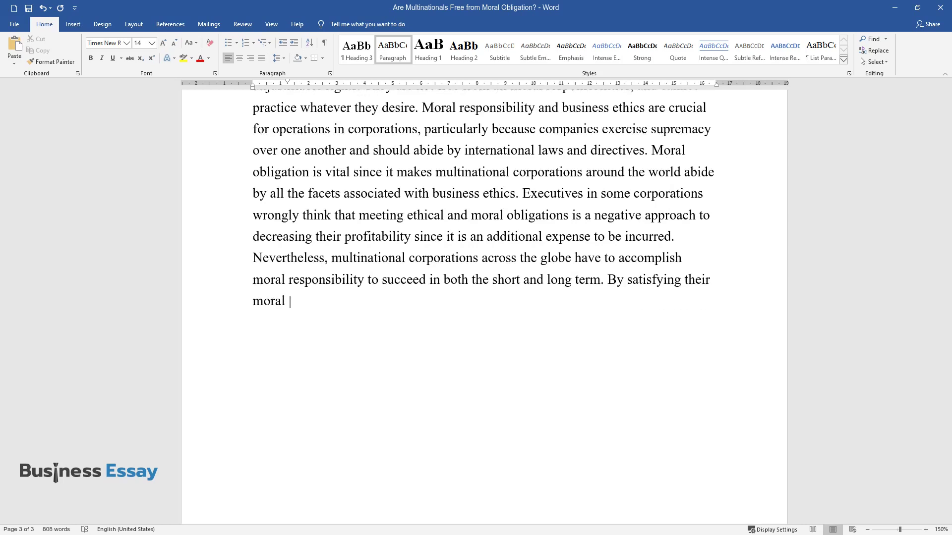
text(obligation, organizations can faci)
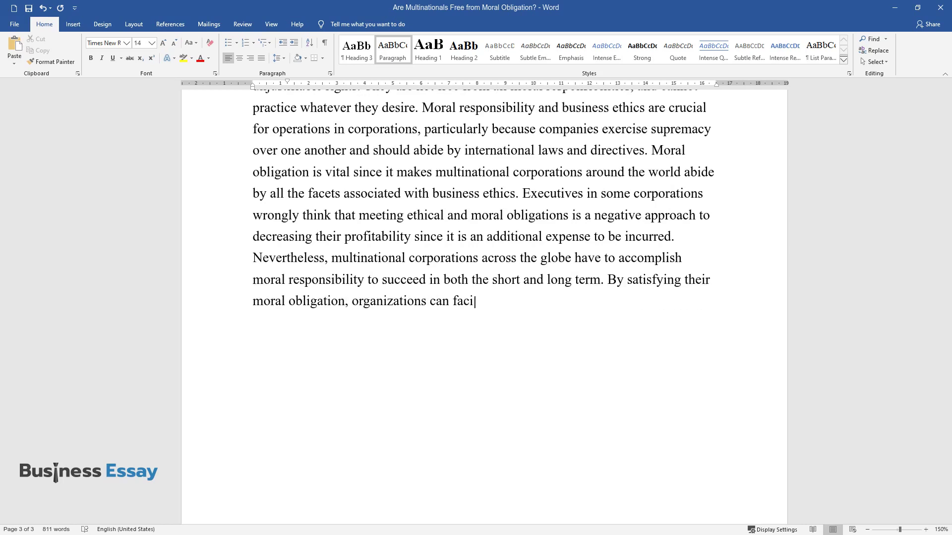
text(litate their operations and draw a)
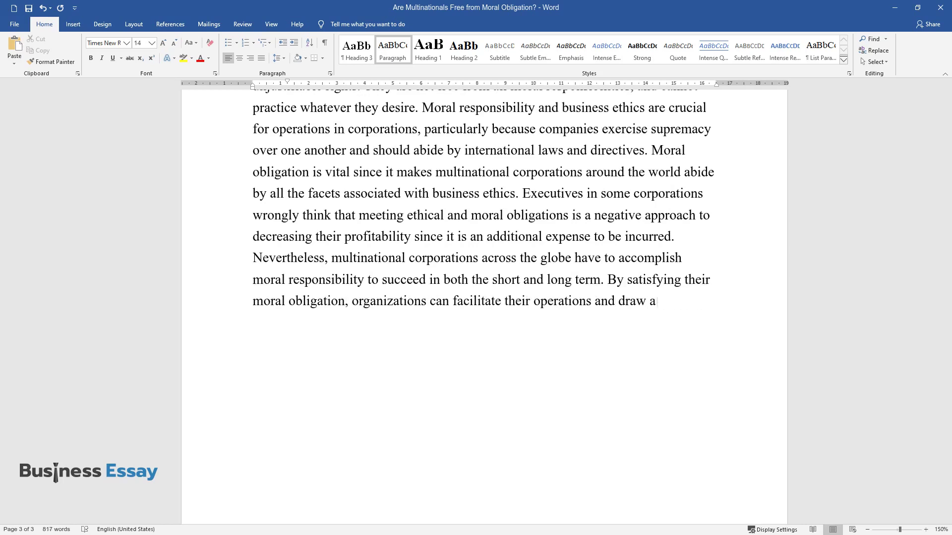
text( high number of customers. This is )
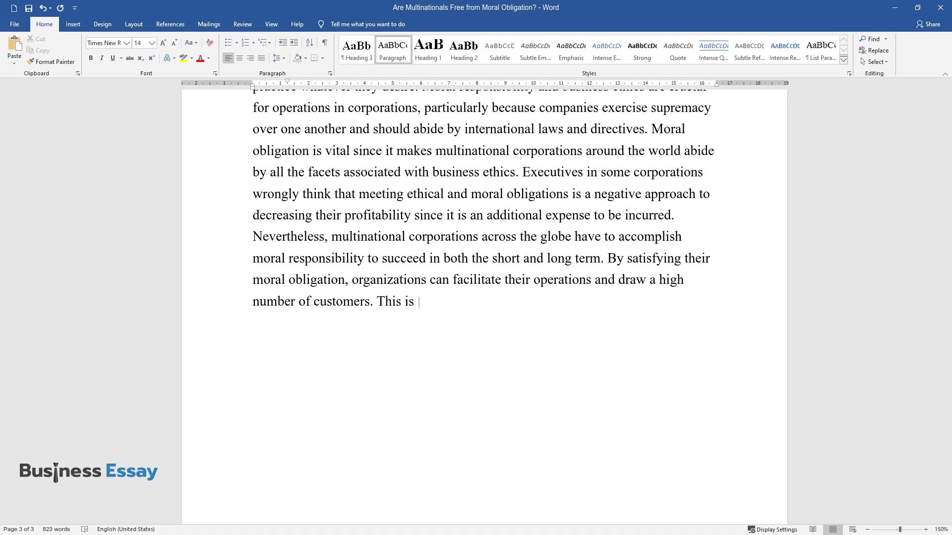
text(particularly one of the rationales )
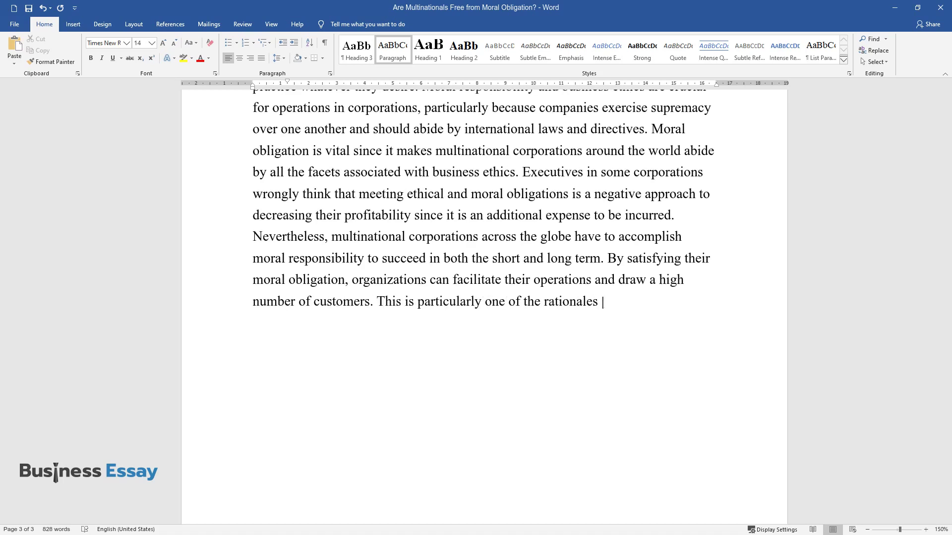
text(behind customers across the globe )
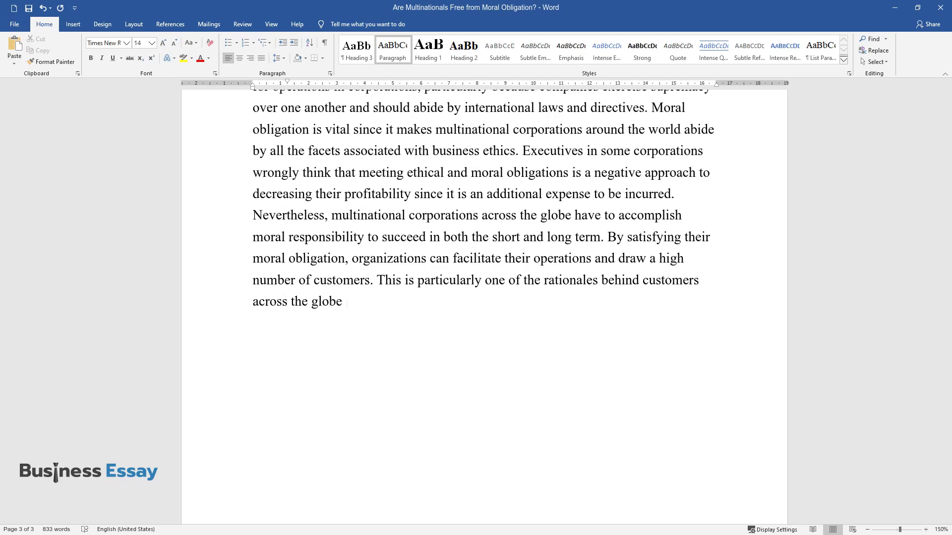
text(being inclined towards companies th)
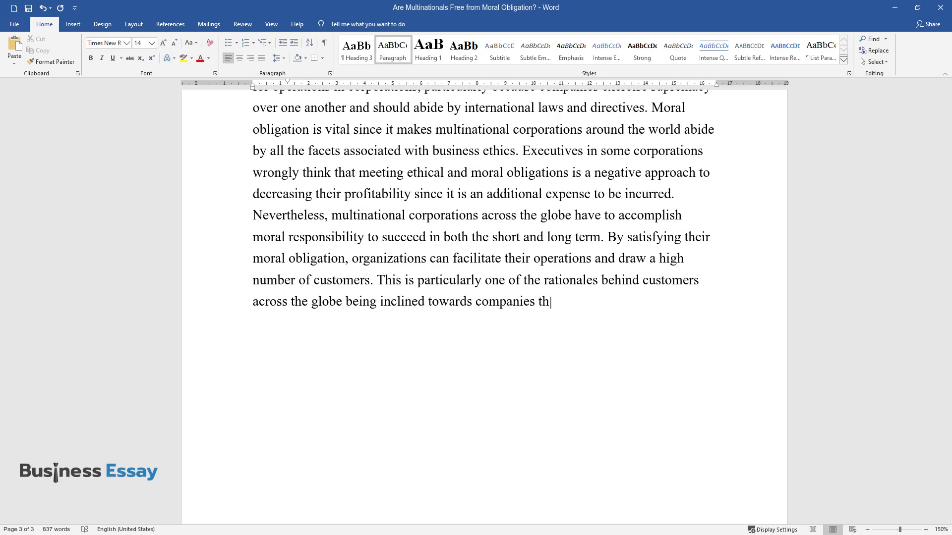
text(at stick to vital guidelines such as corporate social respon)
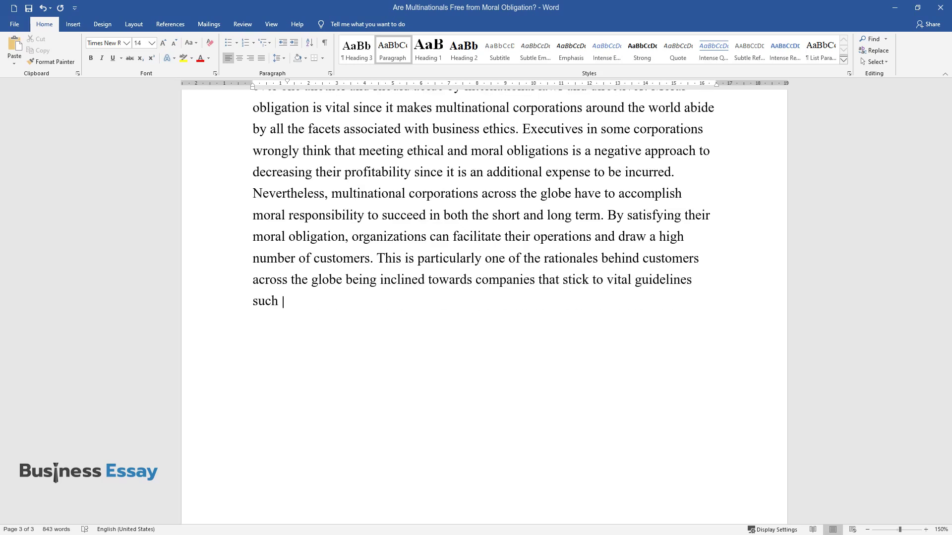
text(sibility,)
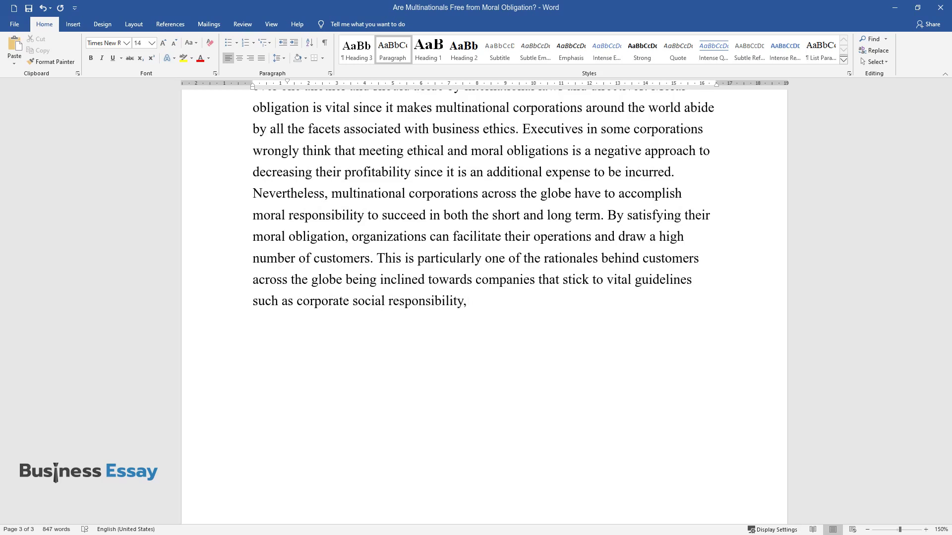
text( disclosure requirements, moral ob)
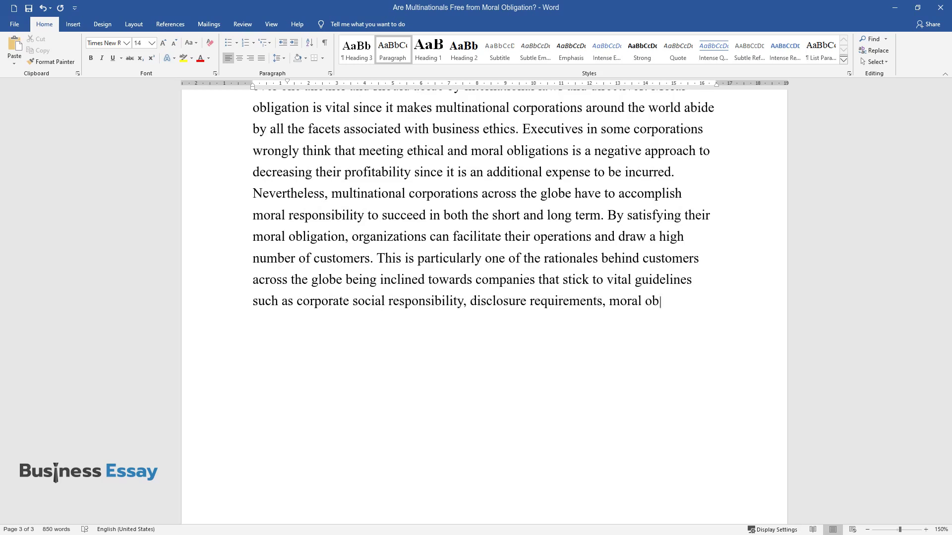
text(ligation, and accounting principles.)
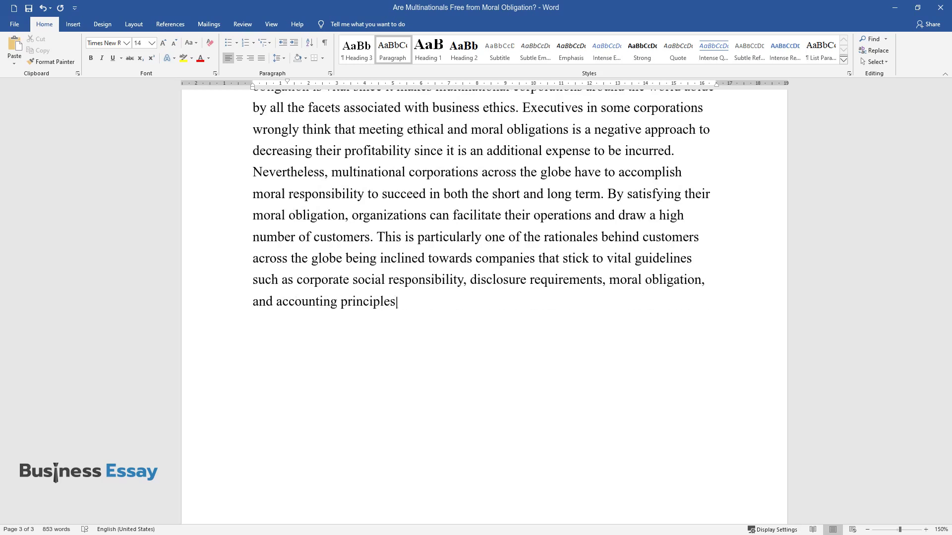
Step: Close the paragraph after 'moral obligation, and accounting principles.' and start a new one
key(Return)
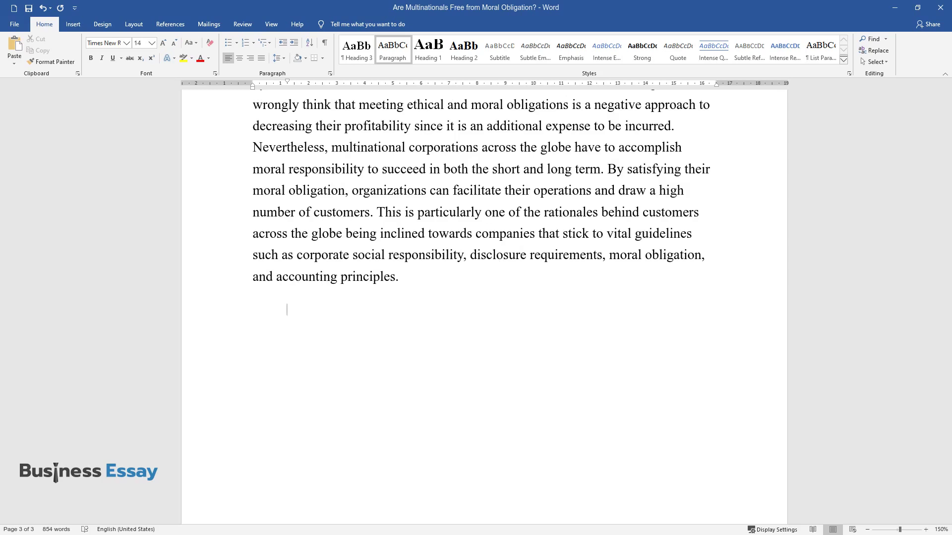
Step: Write the tax-duty paragraph on profits shifted to Panama and lost local tax revenue
text(A different moral aspect that mu)
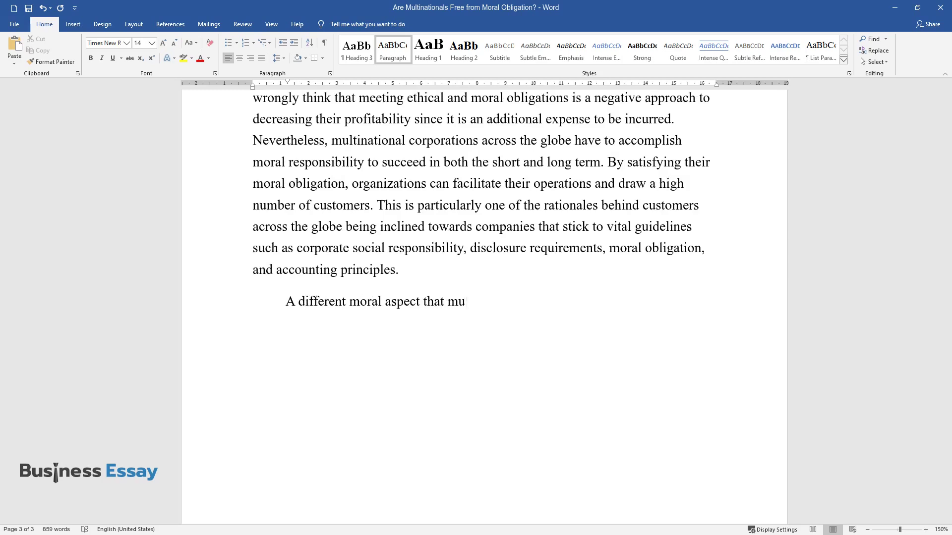
text(ltinational corporations need to )
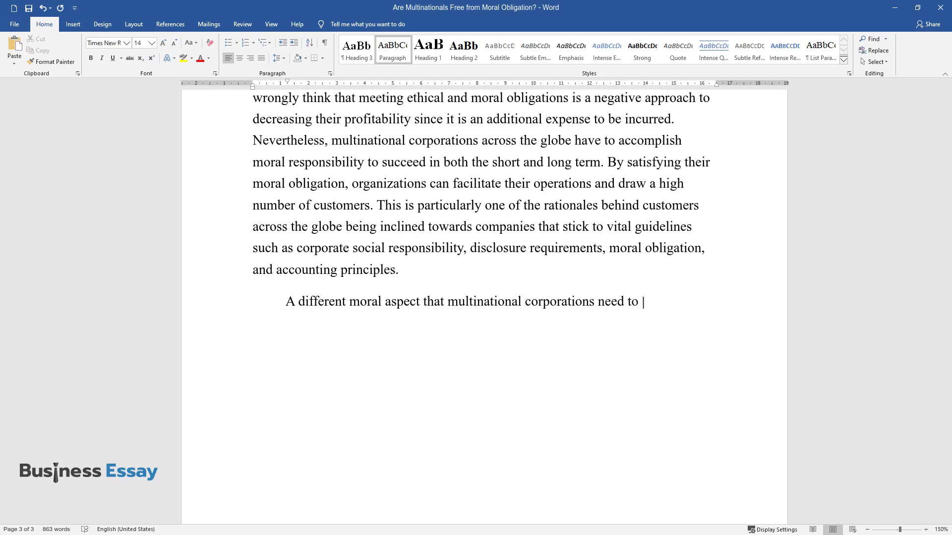
text(be concerned about is the tax dut)
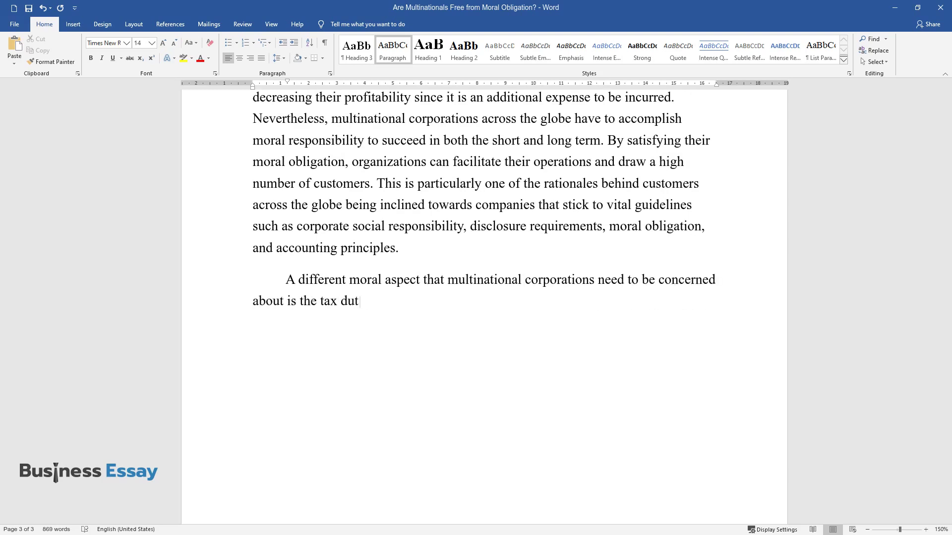
text(y. In huge corporations, profitab)
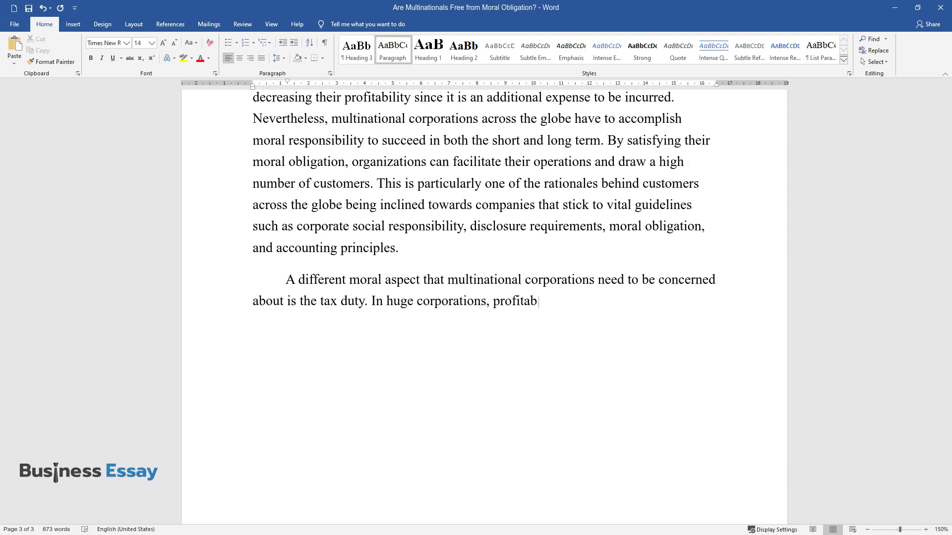
text(ility is exceedingly high. Nonet)
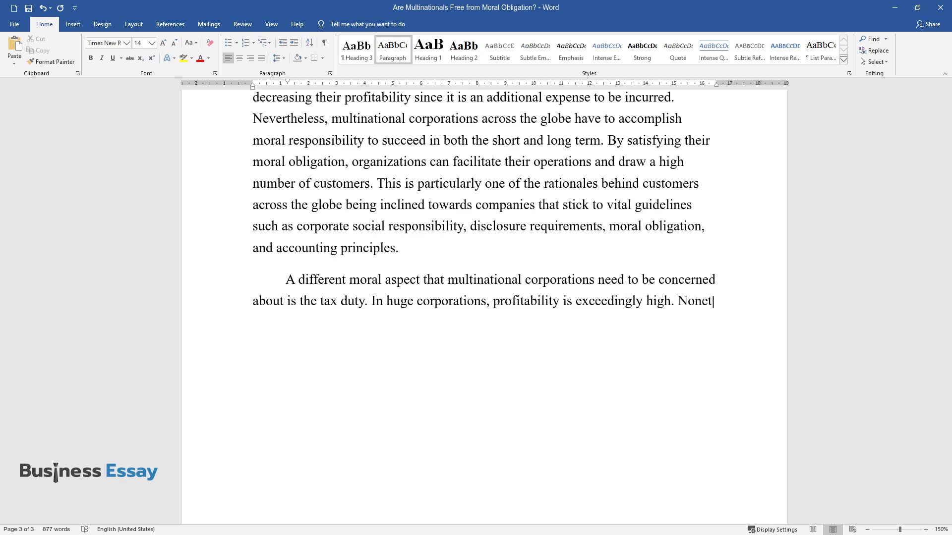
text(heless, the majority of them are )
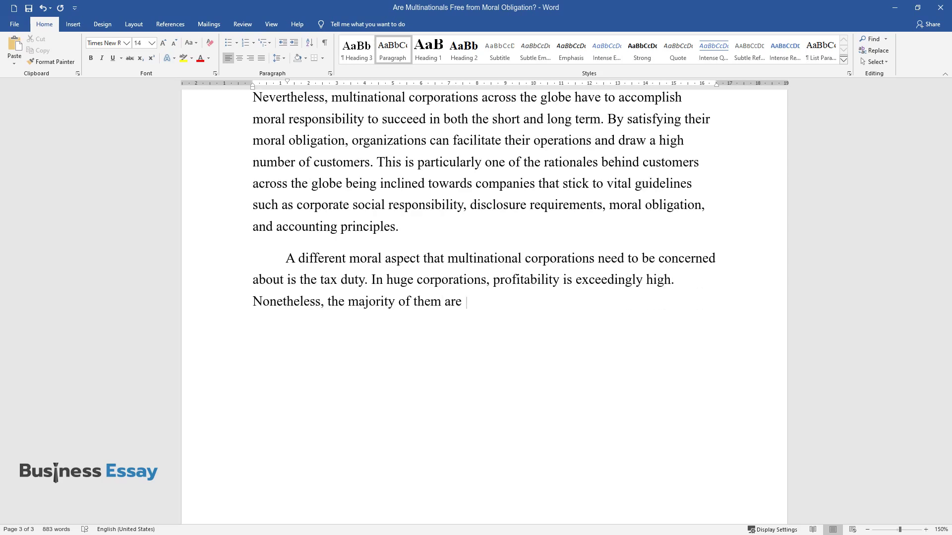
text(not ready to pay the high tax to)
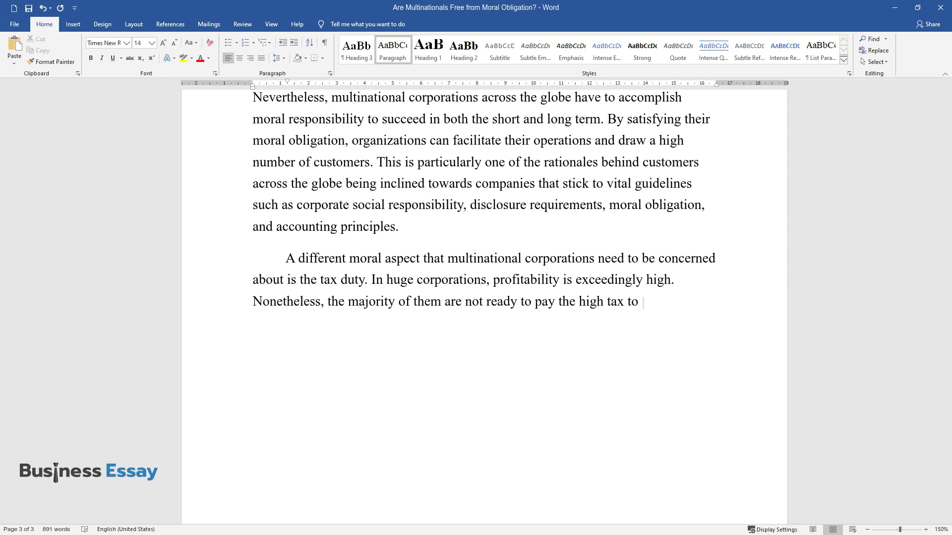
text(l government. Therefore, they wil)
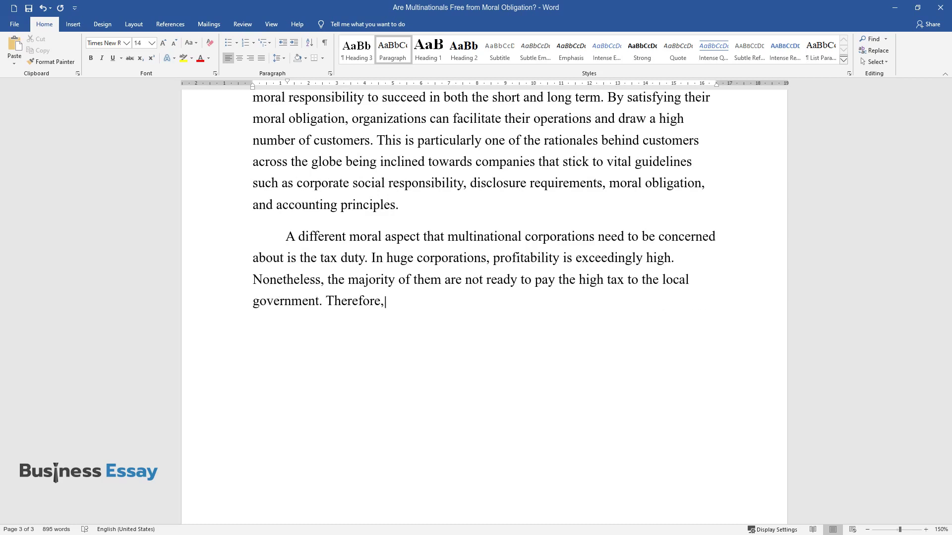
text(l attempt to decrease or )
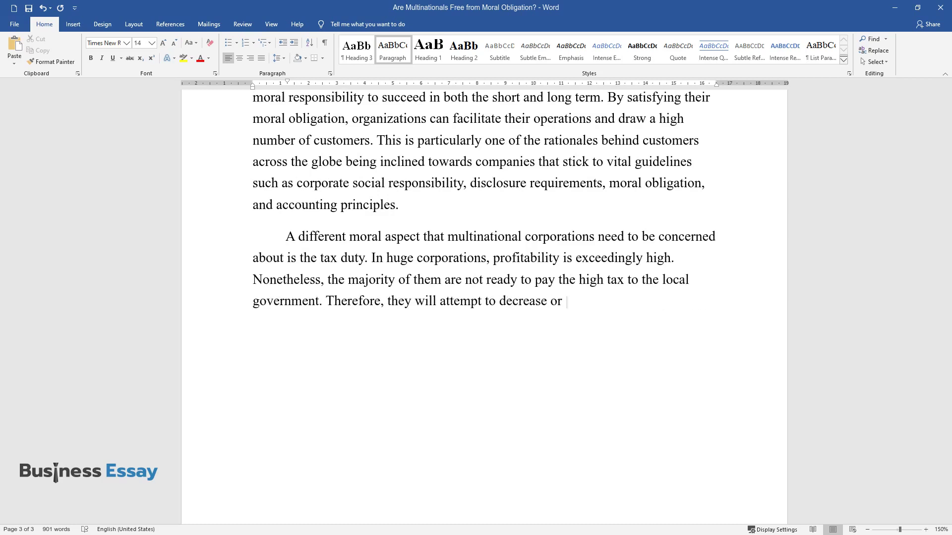
text(fail to pay all the taxes. In some instances, they reduce)
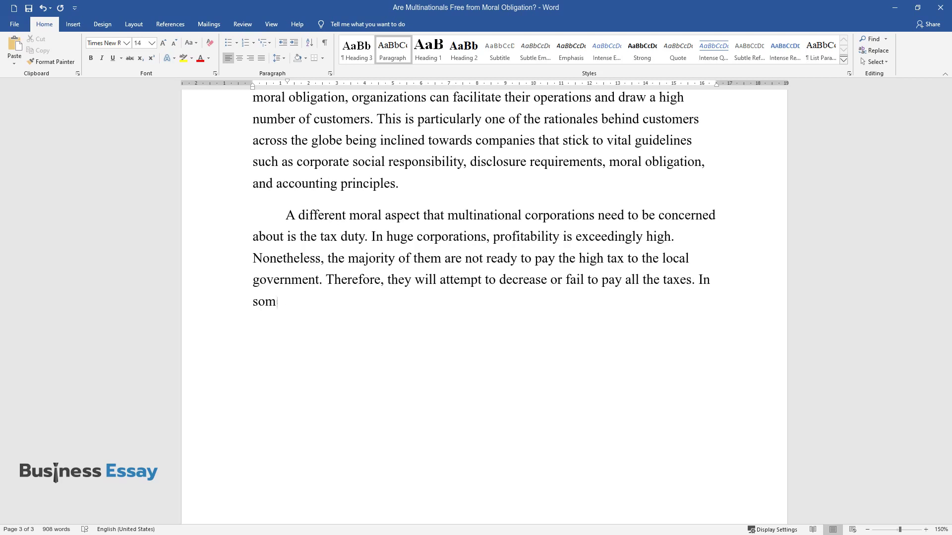
text( their p)
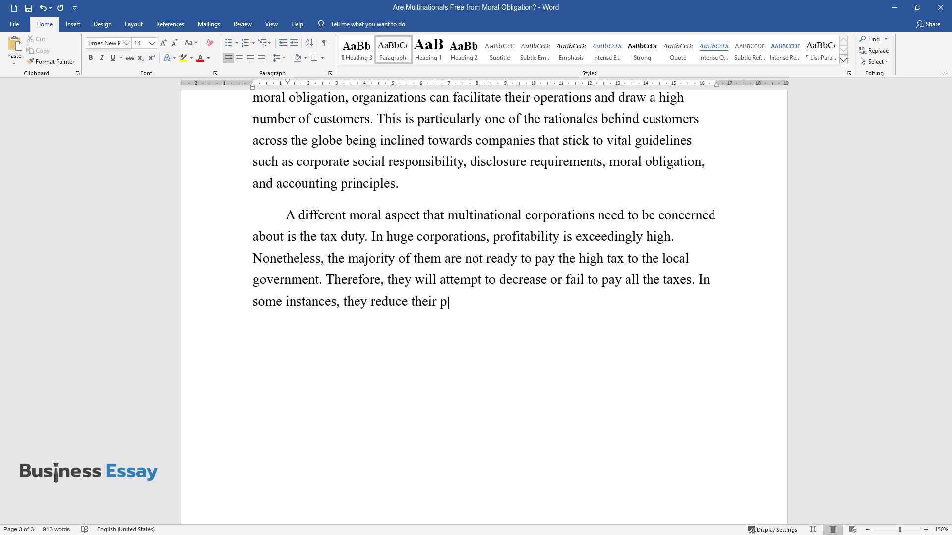
text(rofitability to less than the amo)
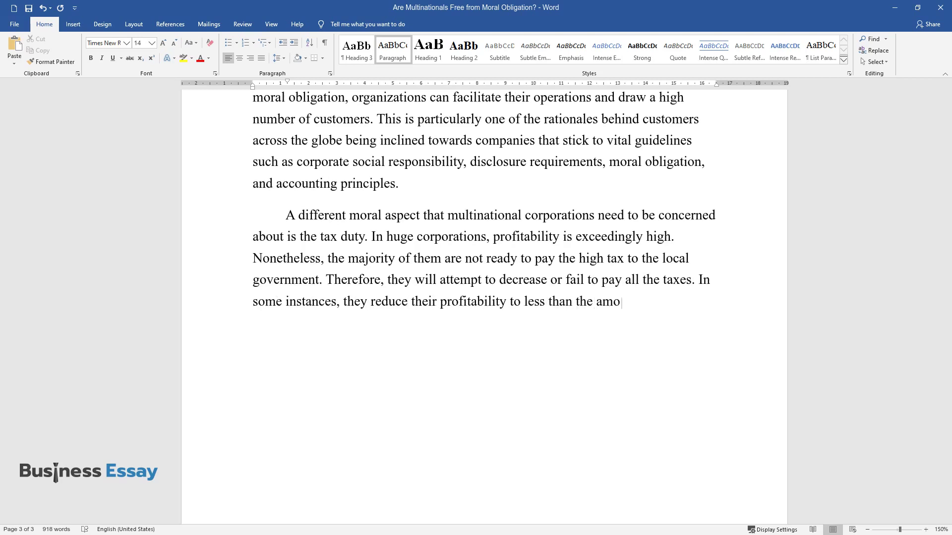
text(unt for which tax is payable. Whe)
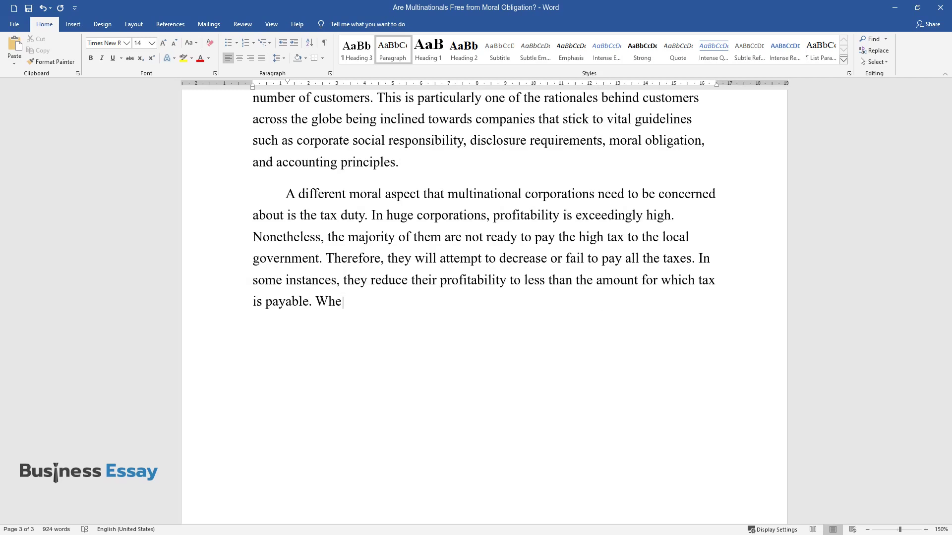
text(n corporations undertake such ope)
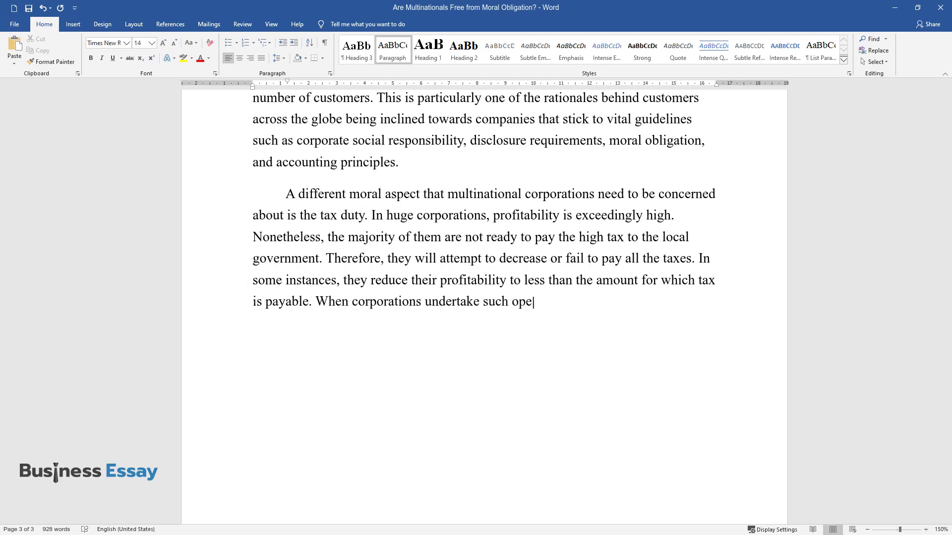
text(rations, it appears as a form of)
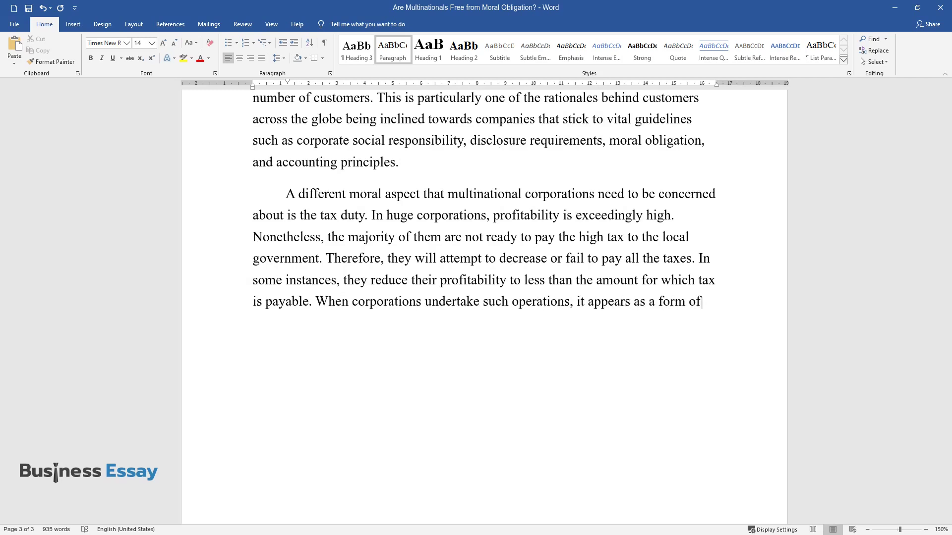
text( theft or robbery. In other cases)
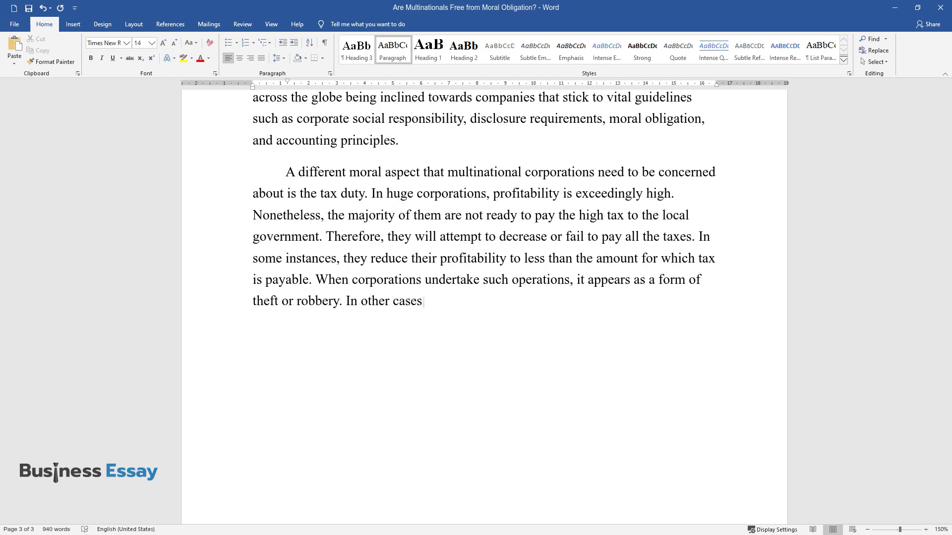
text(, some organizations shift all th)
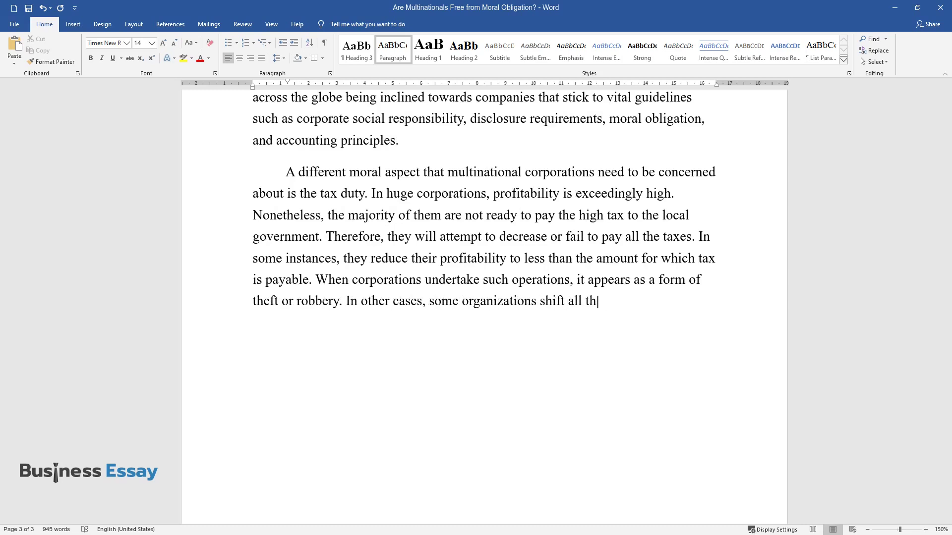
text(eir profits to other countries th)
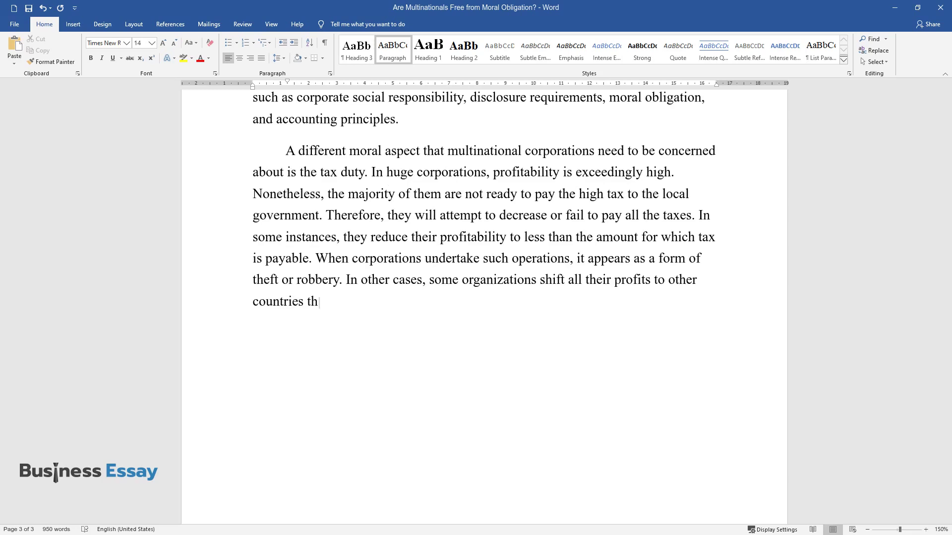
text(at are tax-free. Several multina)
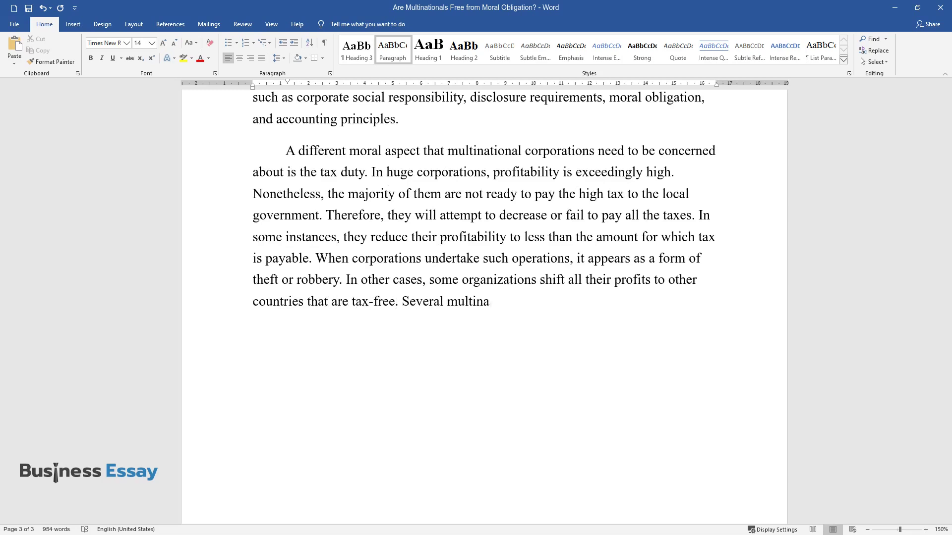
text(tional corporations have establis)
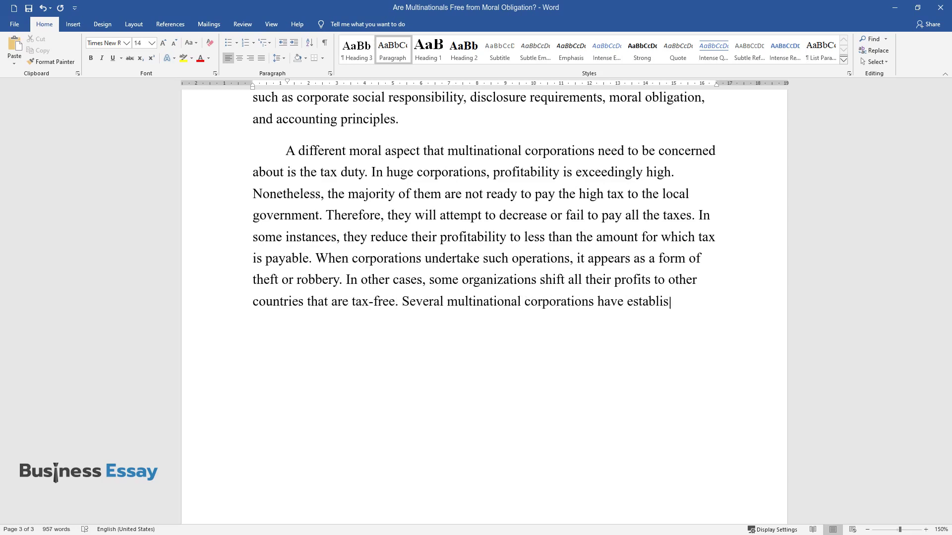
text(hed virtual offices in Panama. Ad)
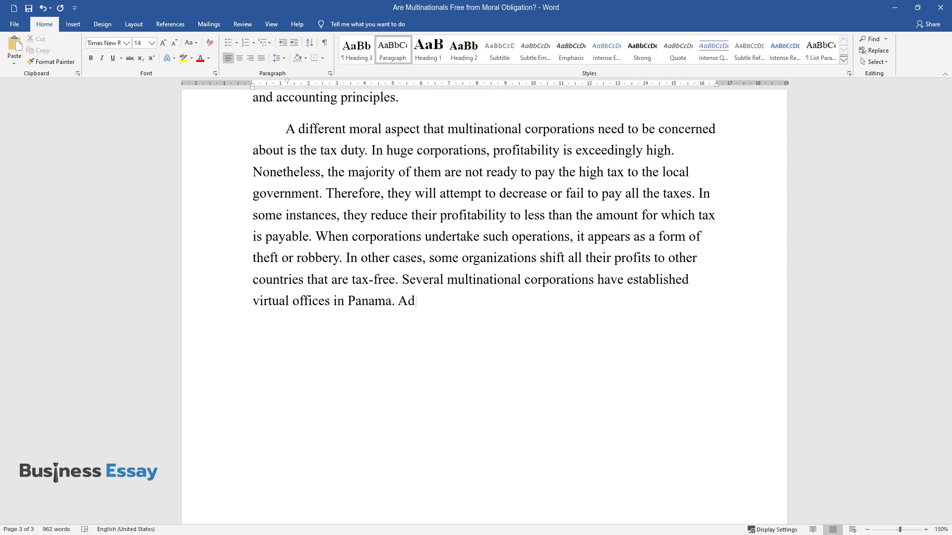
text(ditionally, such corporations tra)
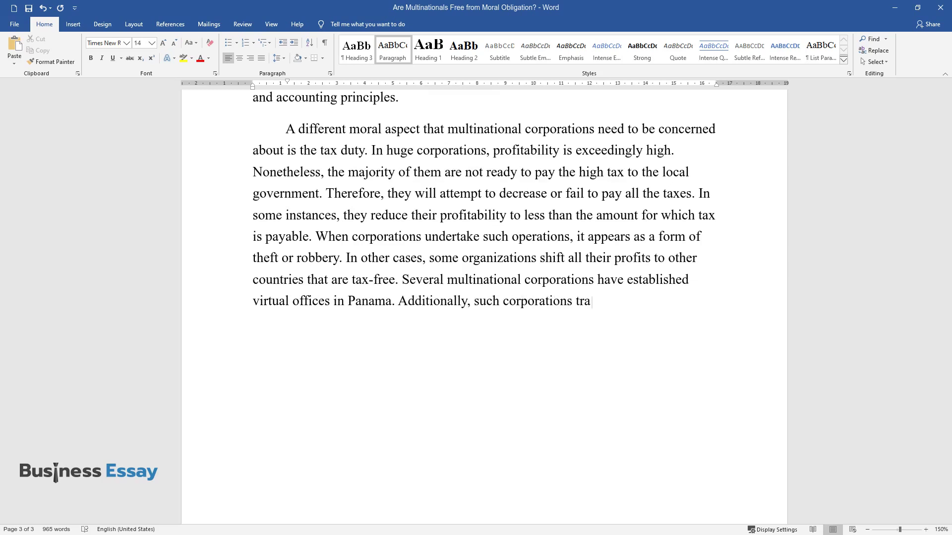
text(nsfer all their profits to Panama)
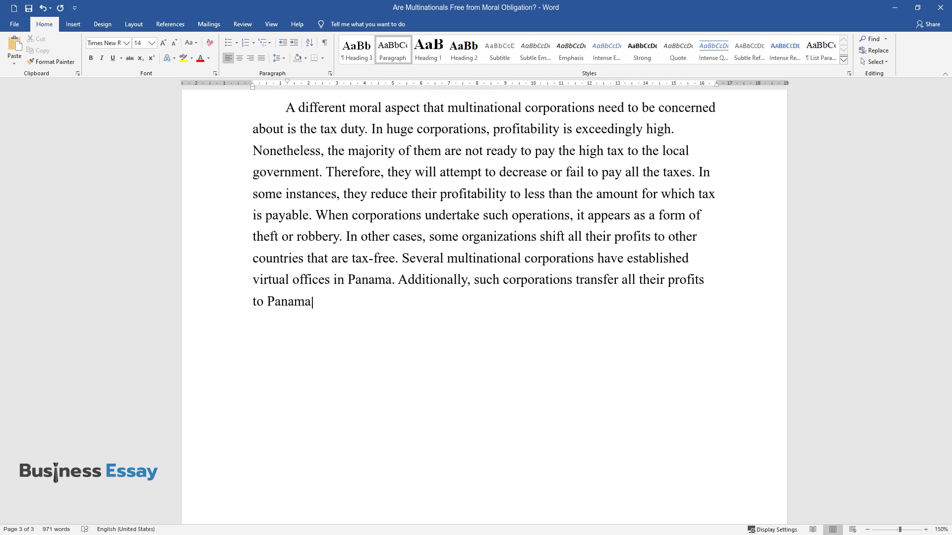
text( and evade payment of taxes from)
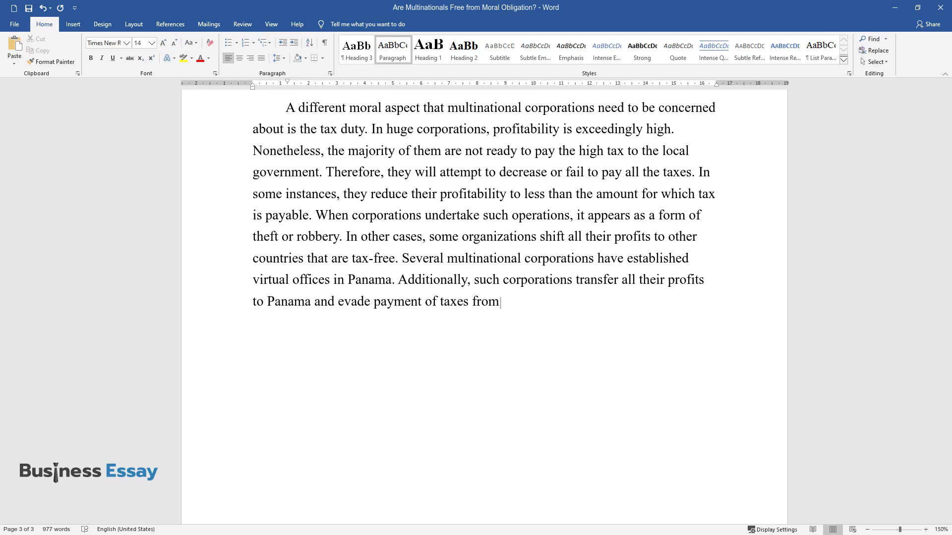
text( the nations in which they are ca)
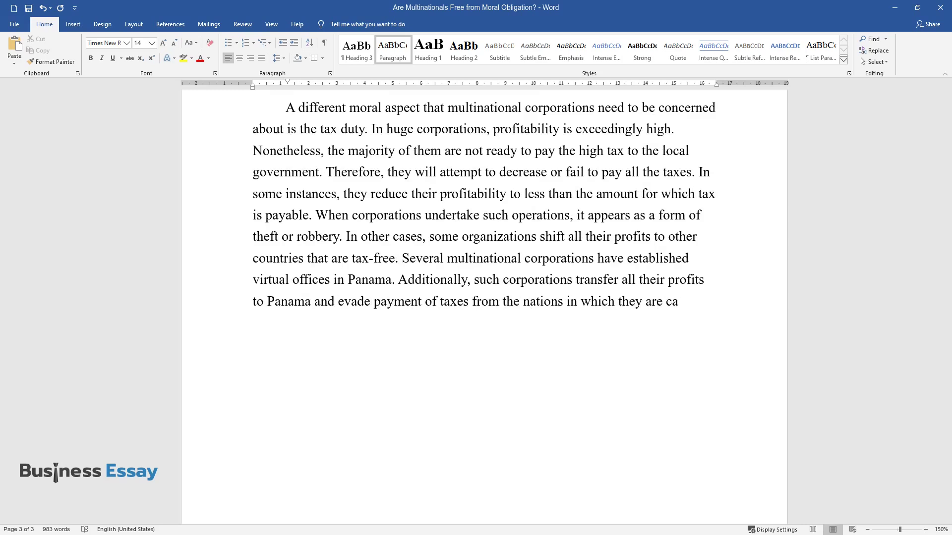
text(rrying out their operations. Neve)
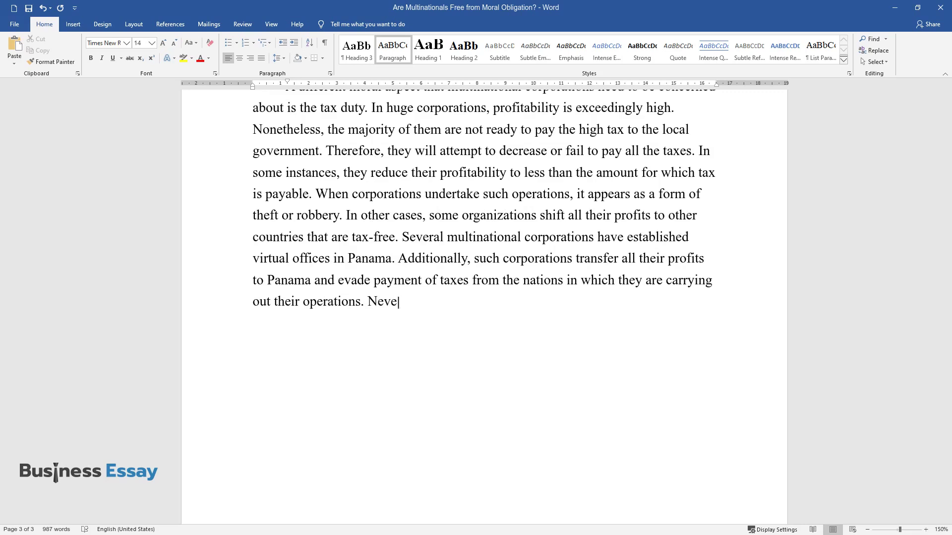
text(rtheless, many of the nations tha)
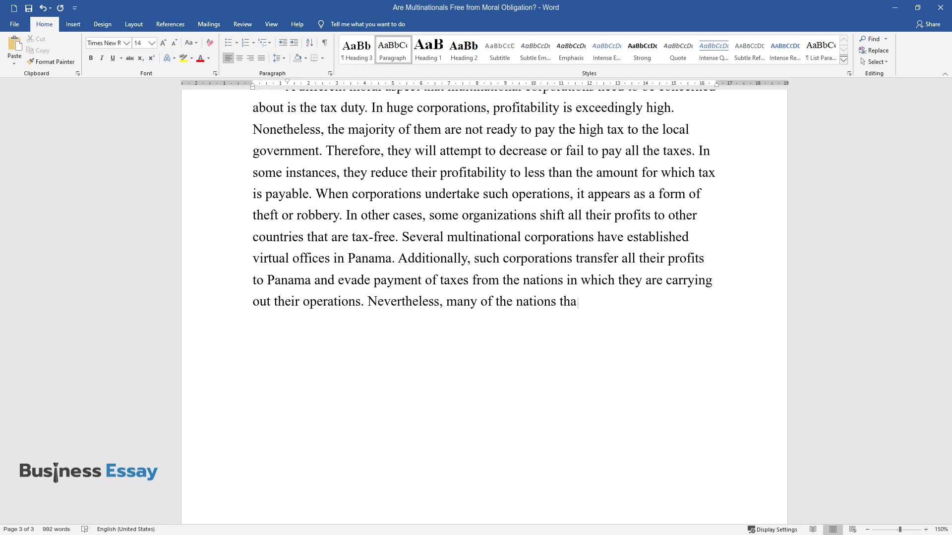
text(t multinational corporations are )
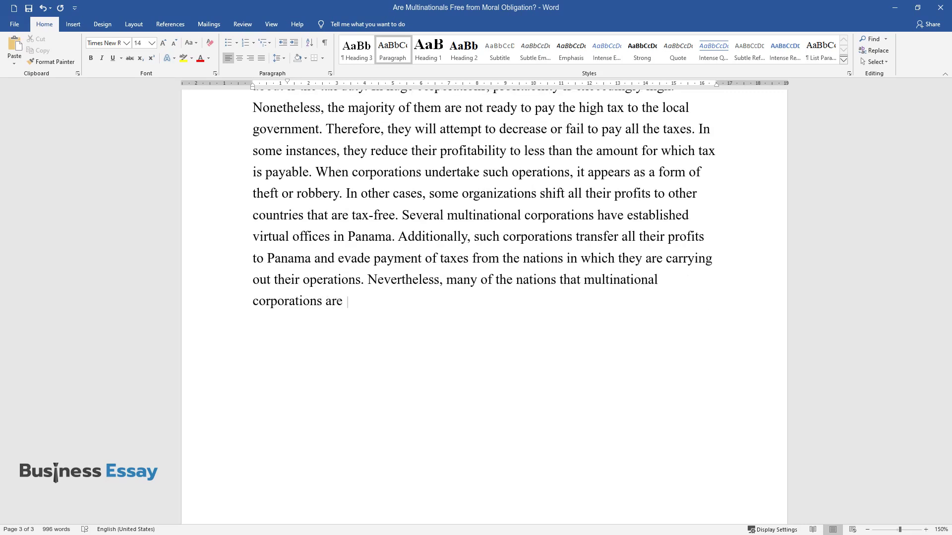
text(doing business are underdeveloped)
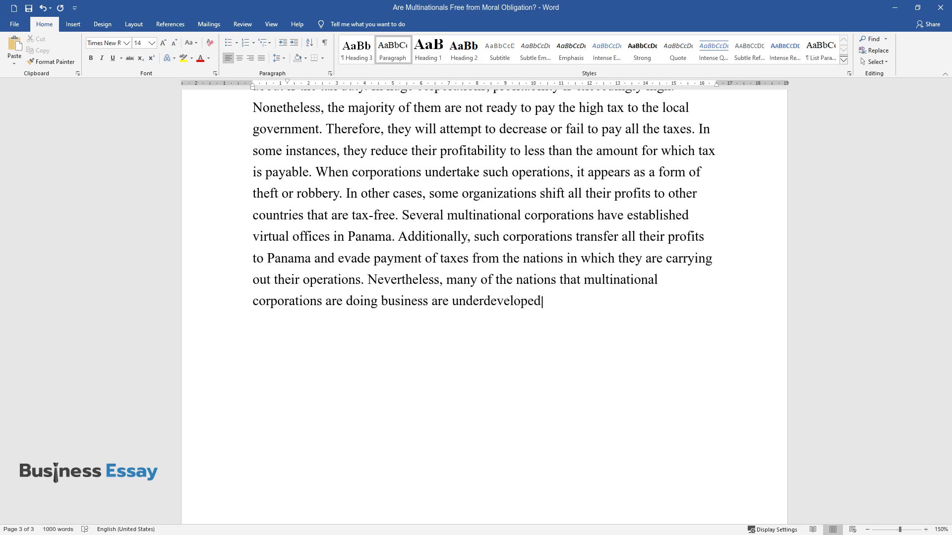
text( countries. Such nations require revenue from tax)
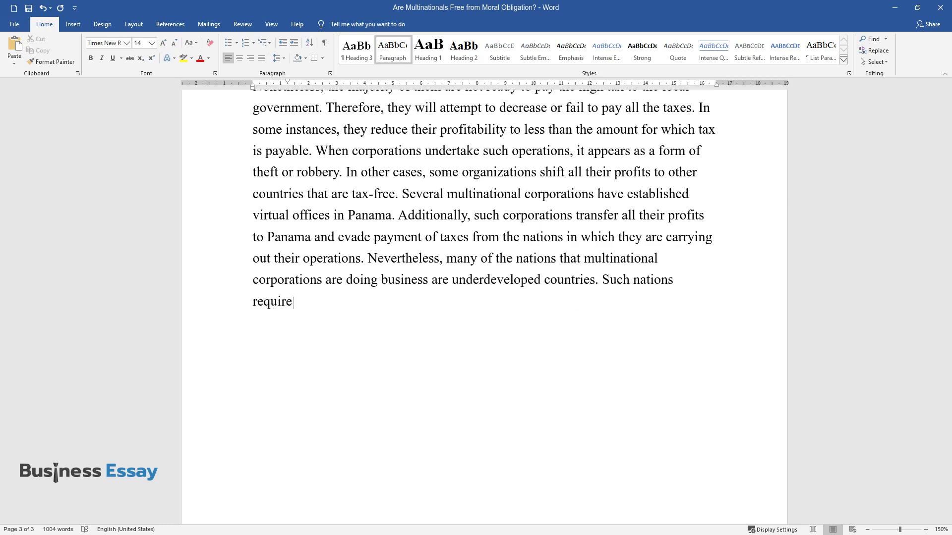
text(es to utilize fo)
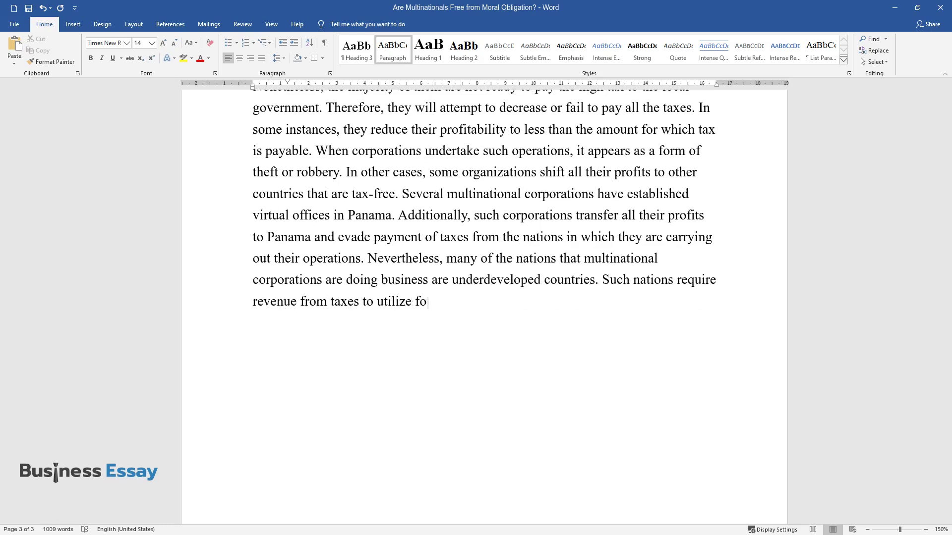
text(r purposes of public service. The)
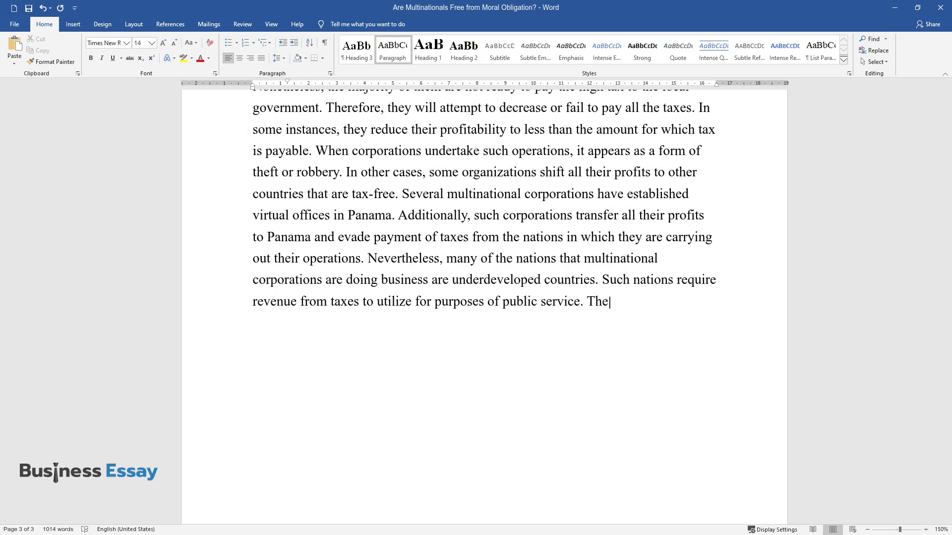
text(y require funds to support their )
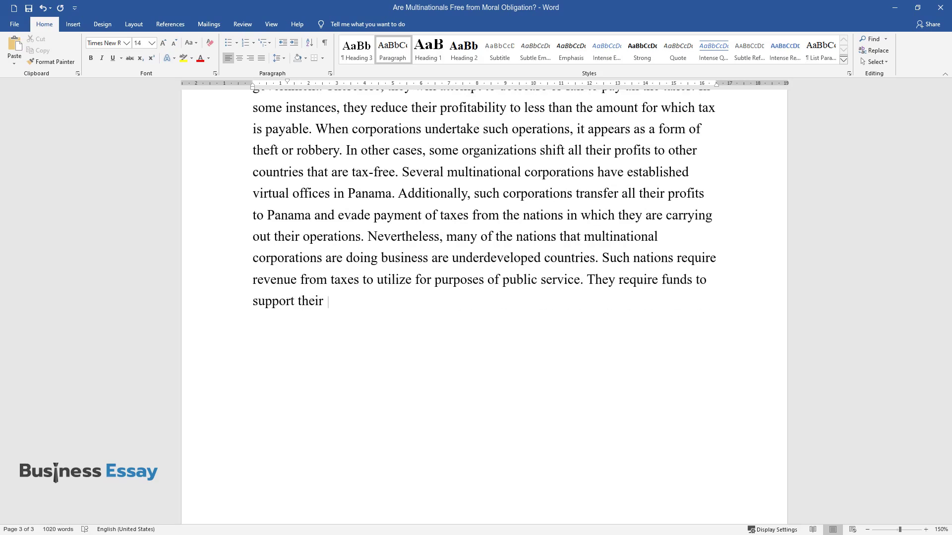
text(healthcare systems, transportati)
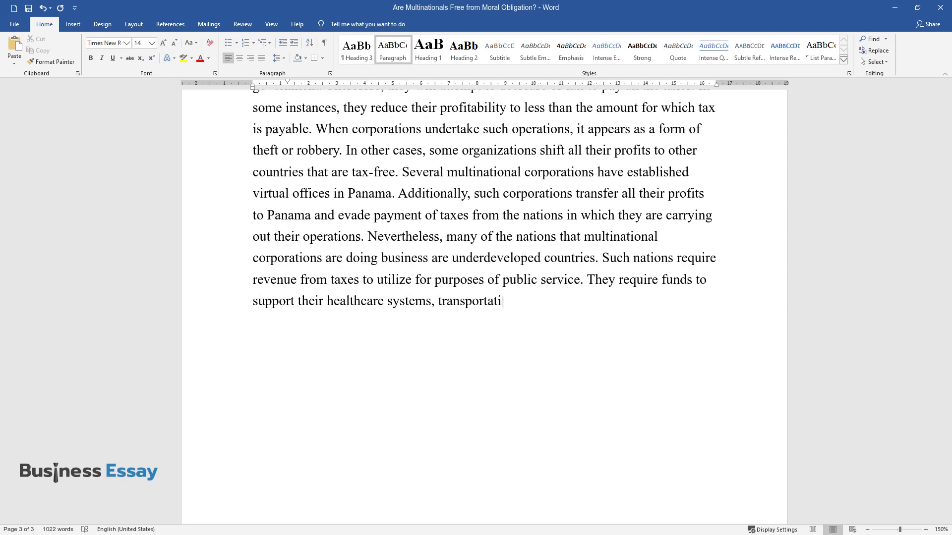
text(on, and education to mention a fe)
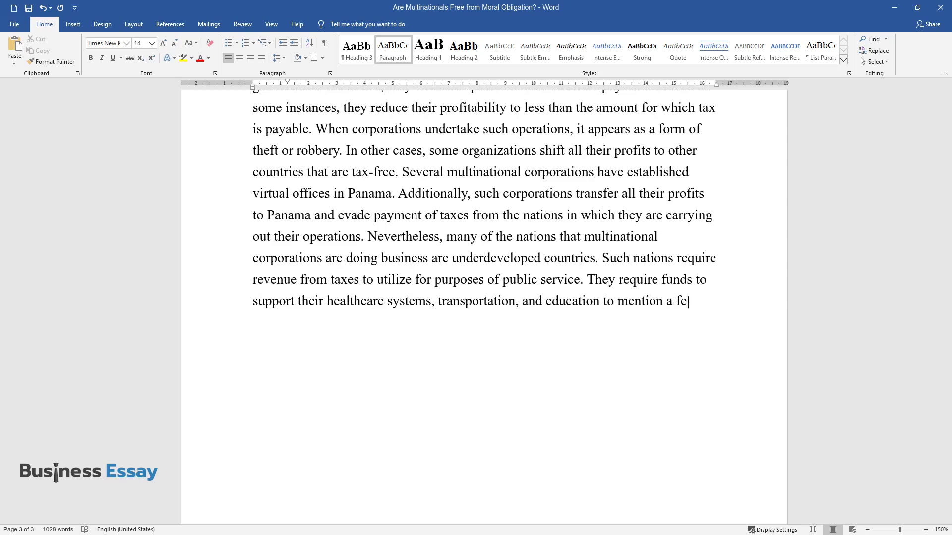
text(w. In this regard, moral obligati)
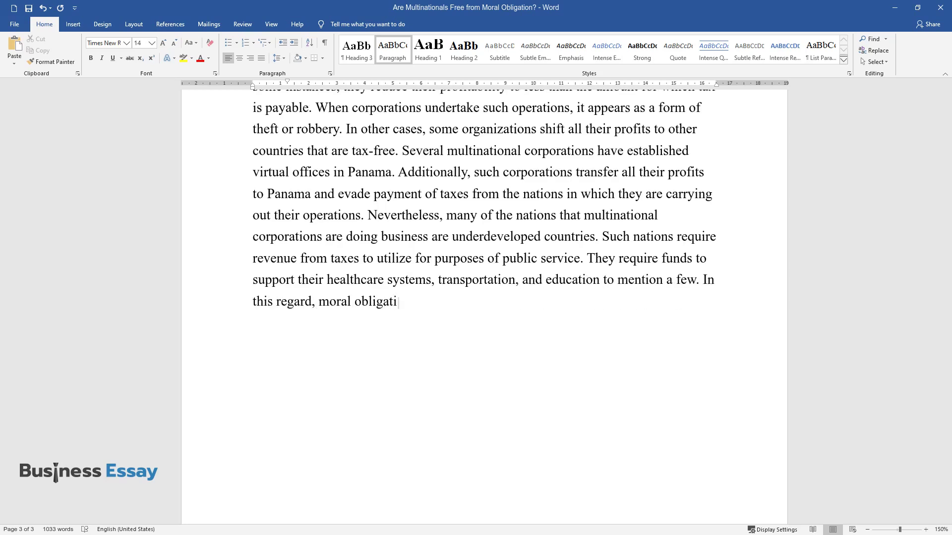
text(on is vital to make sure that mon)
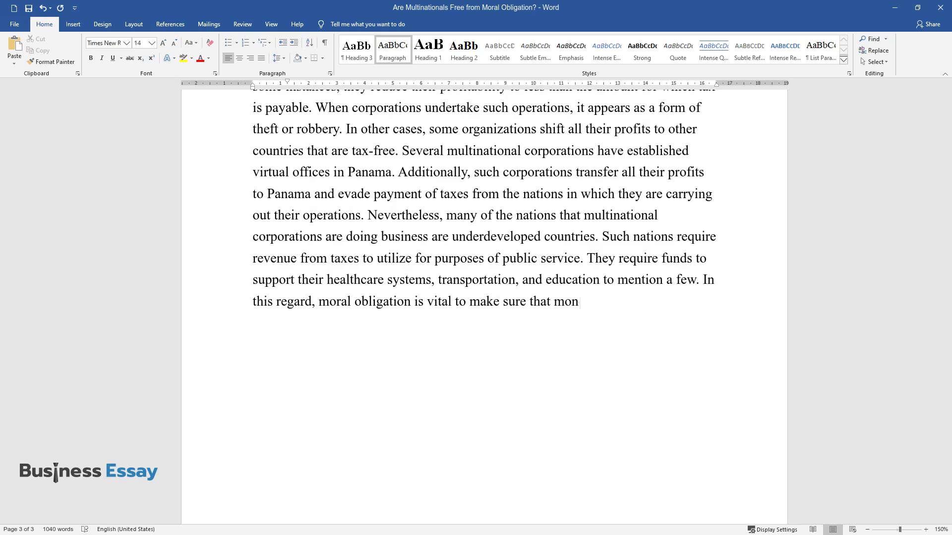
text(ey from taxes is not lost.)
Step: Start a new paragraph beginning 'In the era of globalization, corporations are highly worried about their moral obligations'
key(Return)
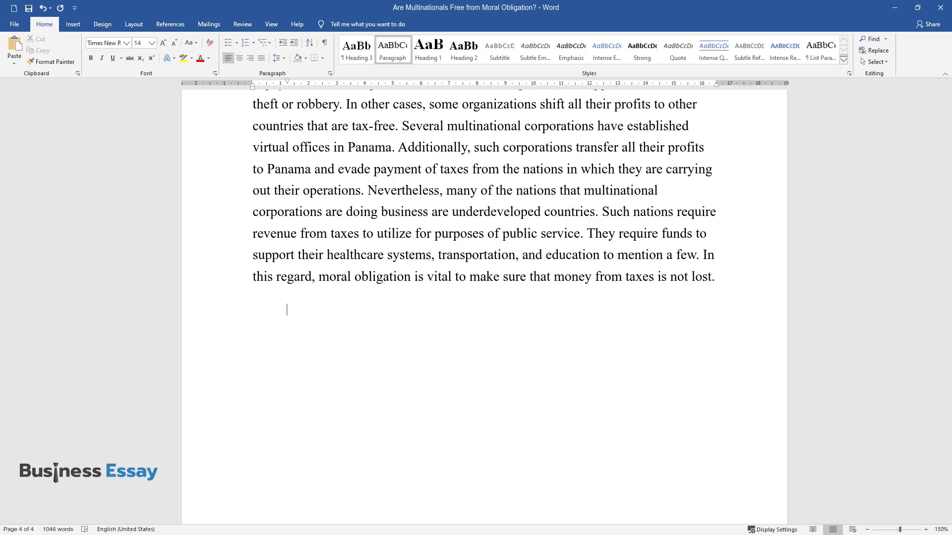
text(In the era of globaliza)
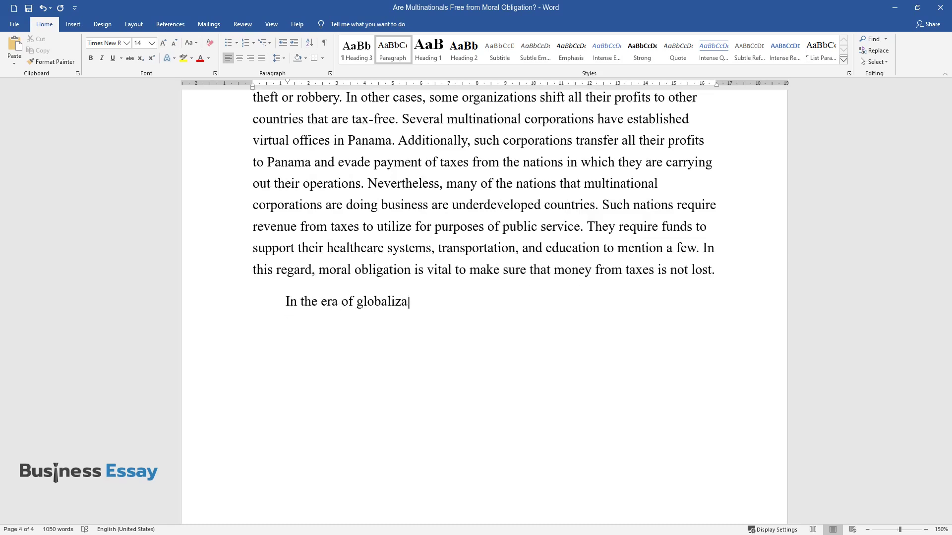
text(tion, corporations are highly worri)
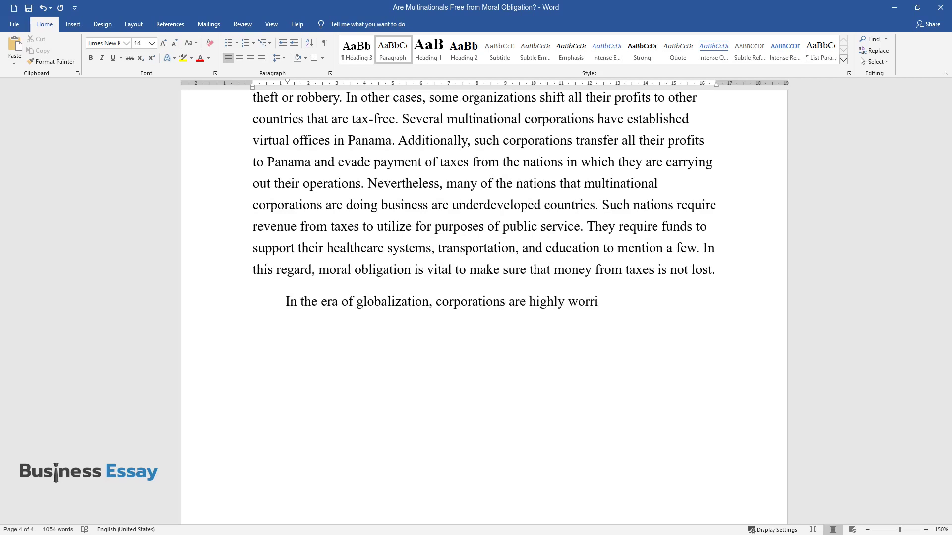
text(ed about their moral obligation. )
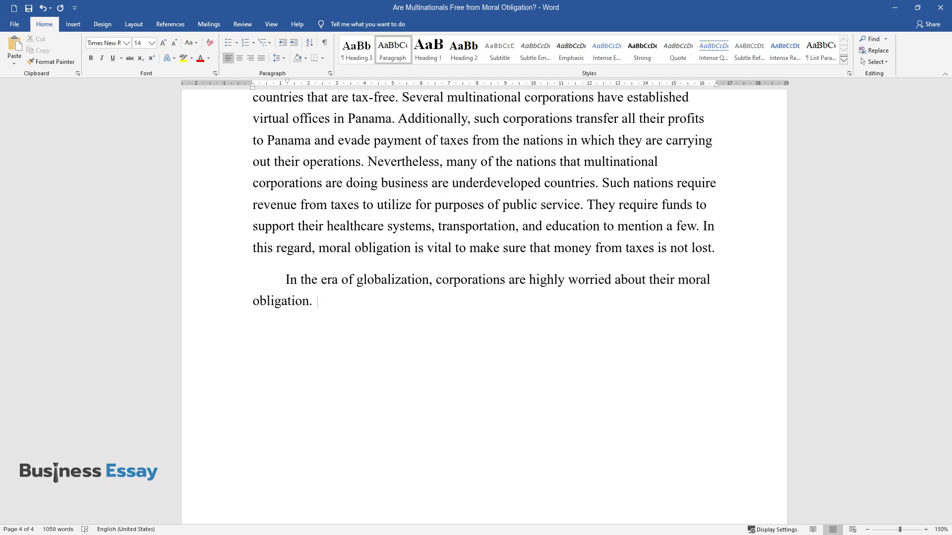
text(Ethical practices of corporations h)
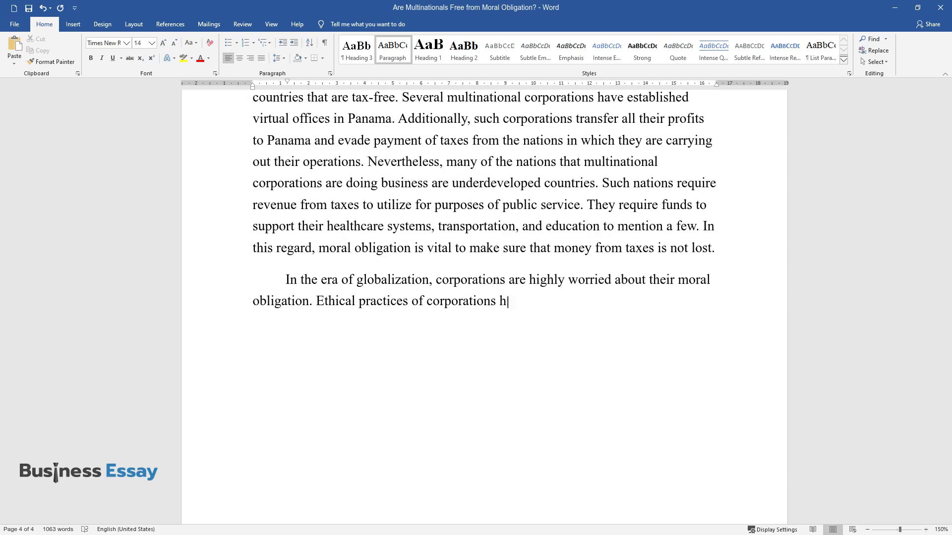
text(ave been found to reinforce their r)
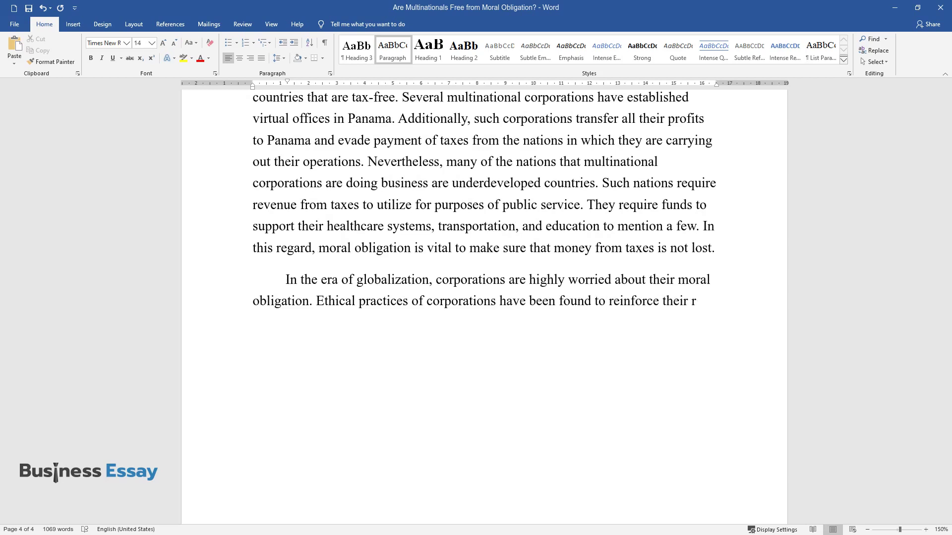
text(elationship with other companies, i)
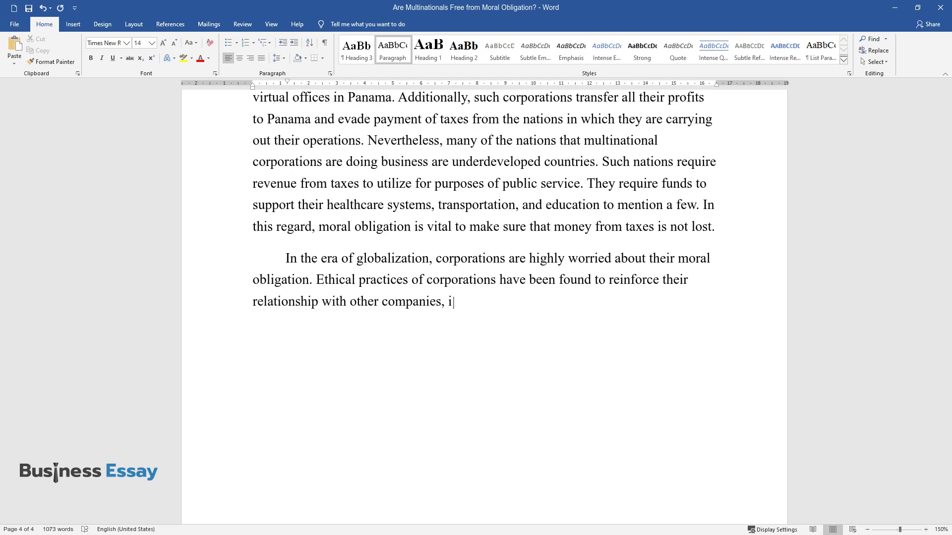
text(n addition to global function and )
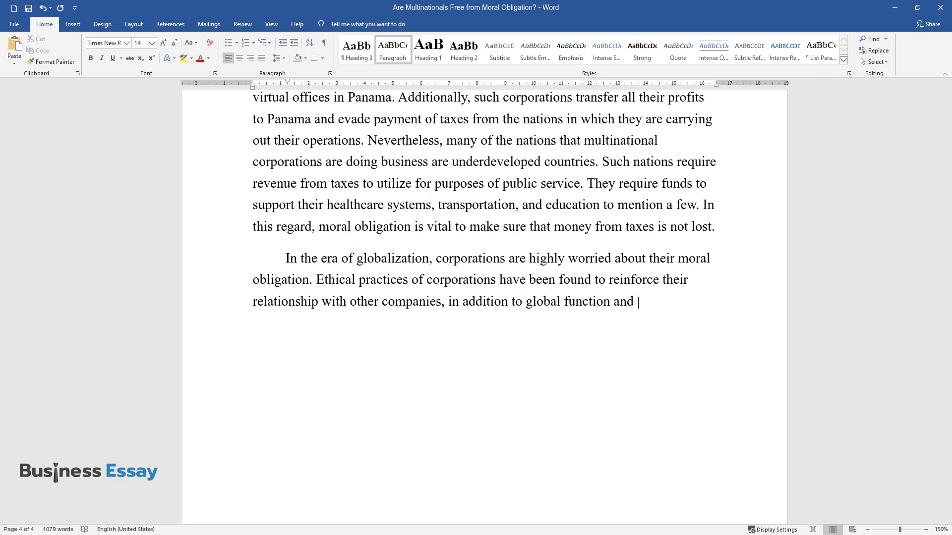
text(growth. Since companies op)
text(erate in )
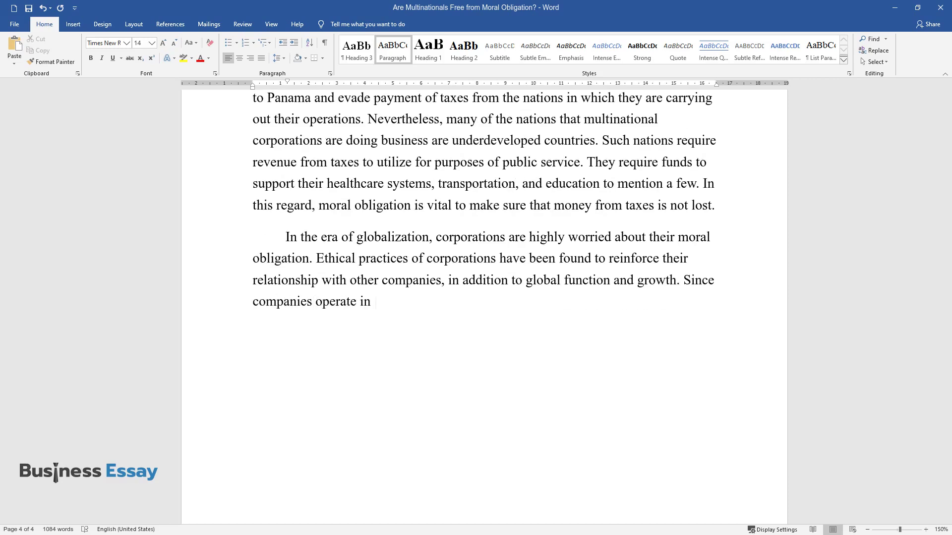
text(different nations, they are morall)
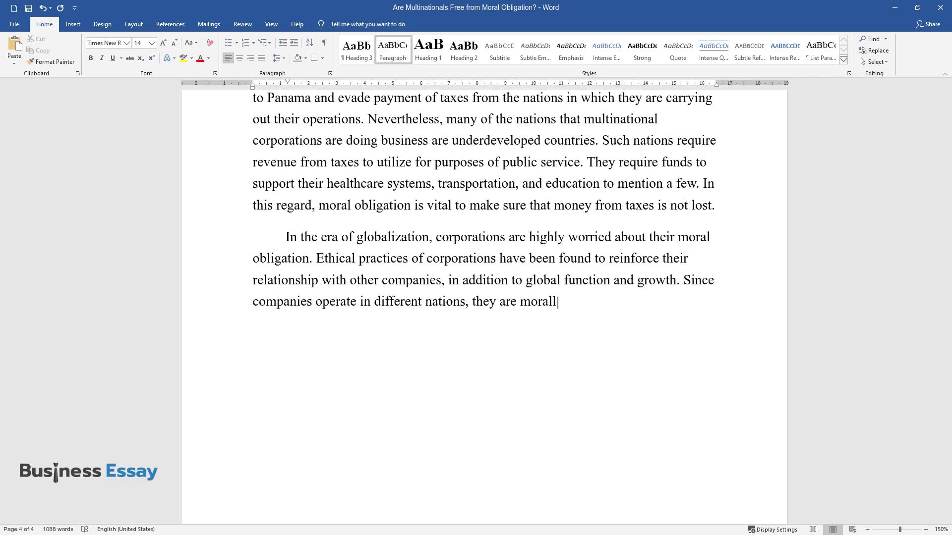
text(y bound to meet ethical obligations as thei)
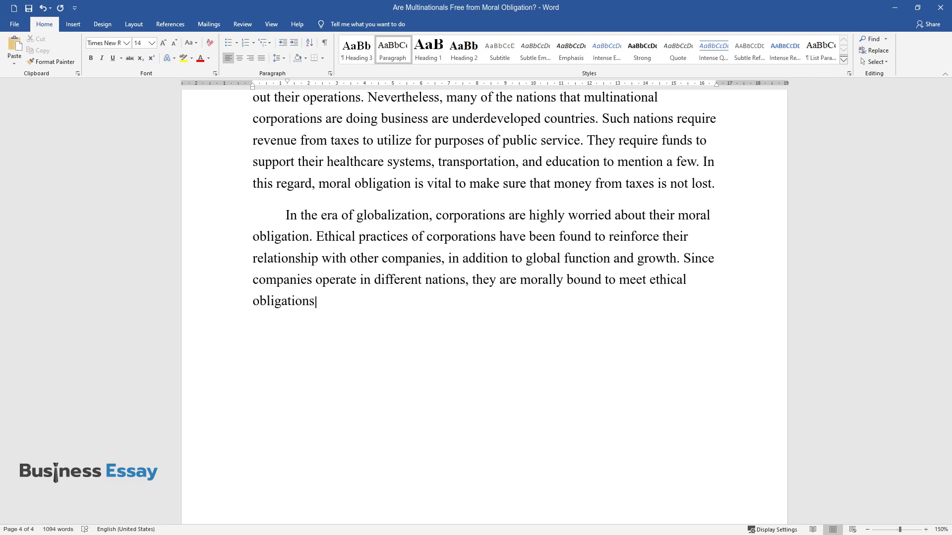
text(r practices sway the entir)
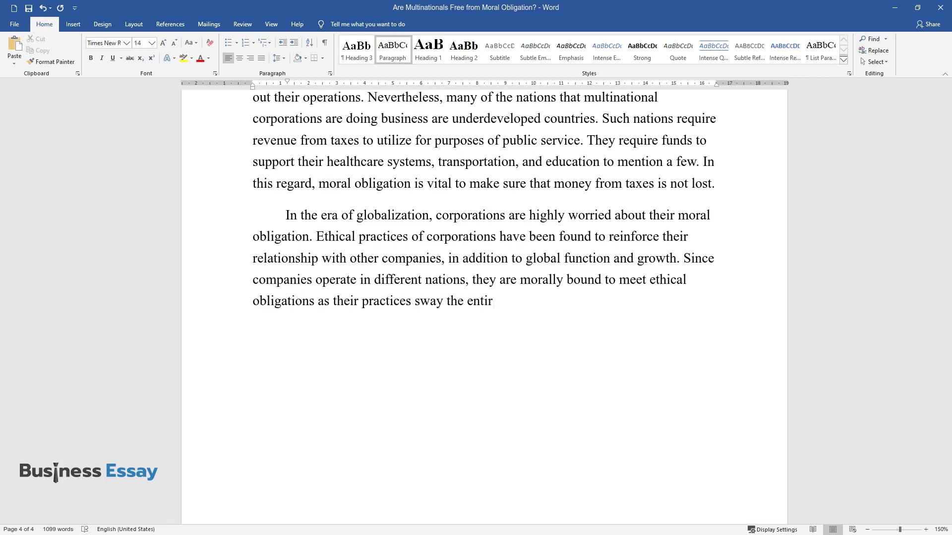
text(e world. Through fulfilling their )
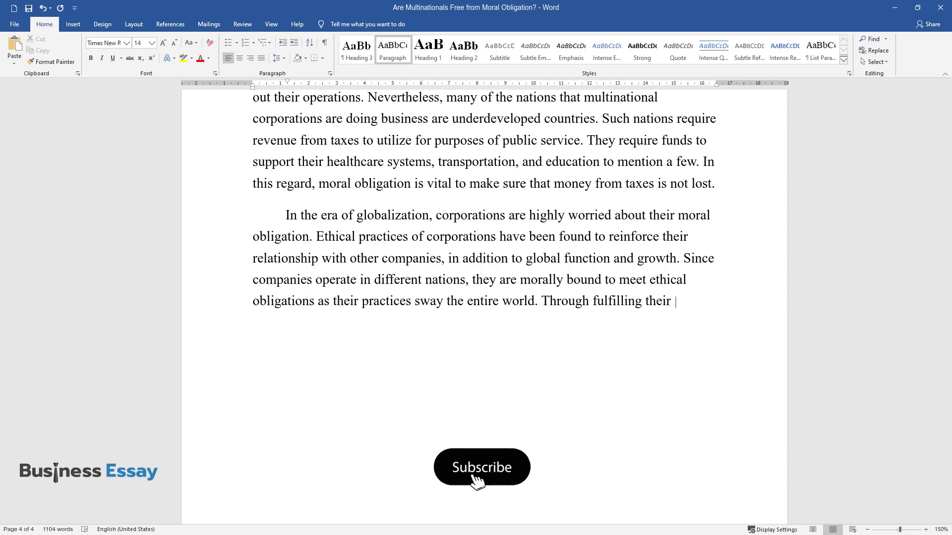
text(moral obligation, organizations can)
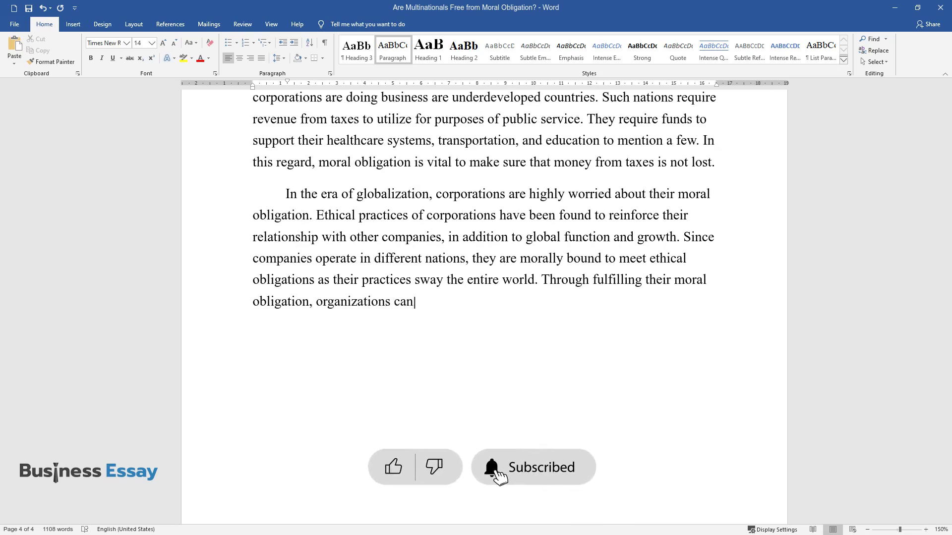
text( facilitate their operations and at)
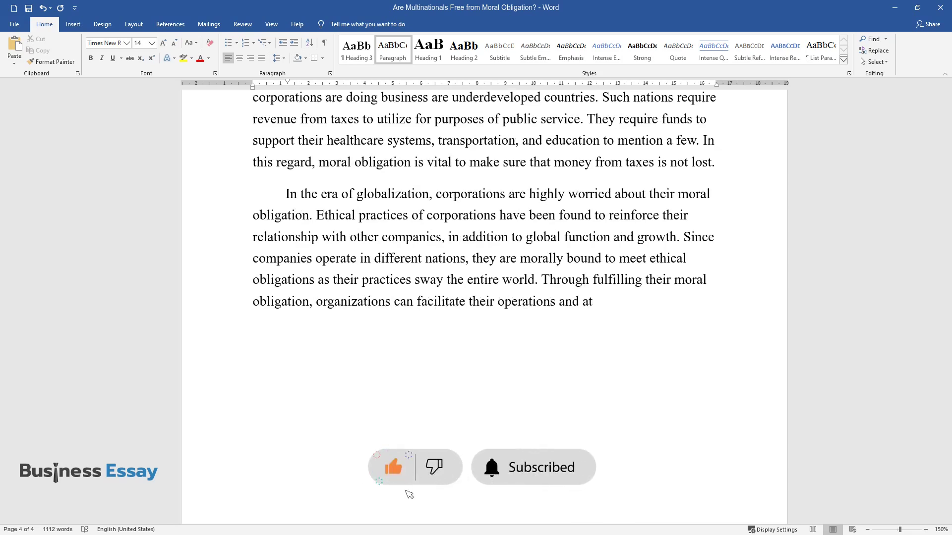
text(tract a high number of consumers.)
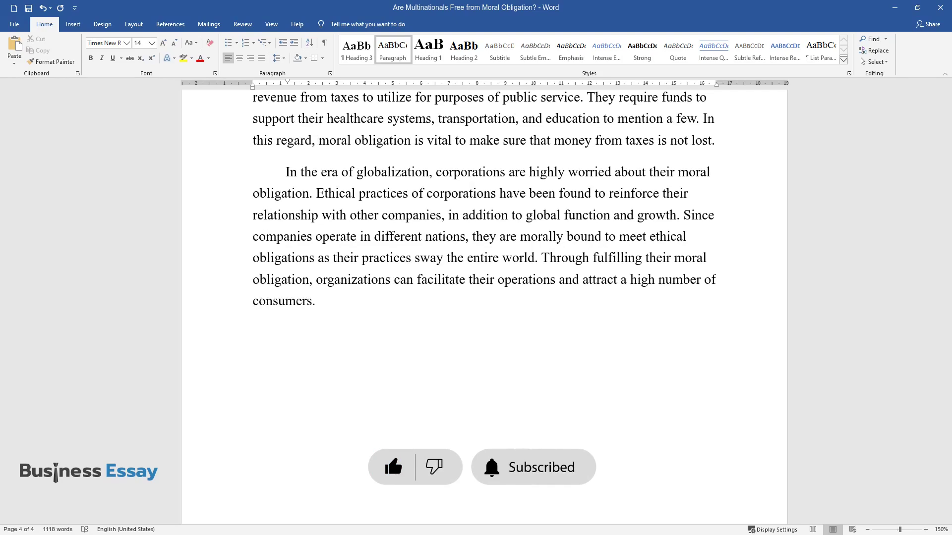